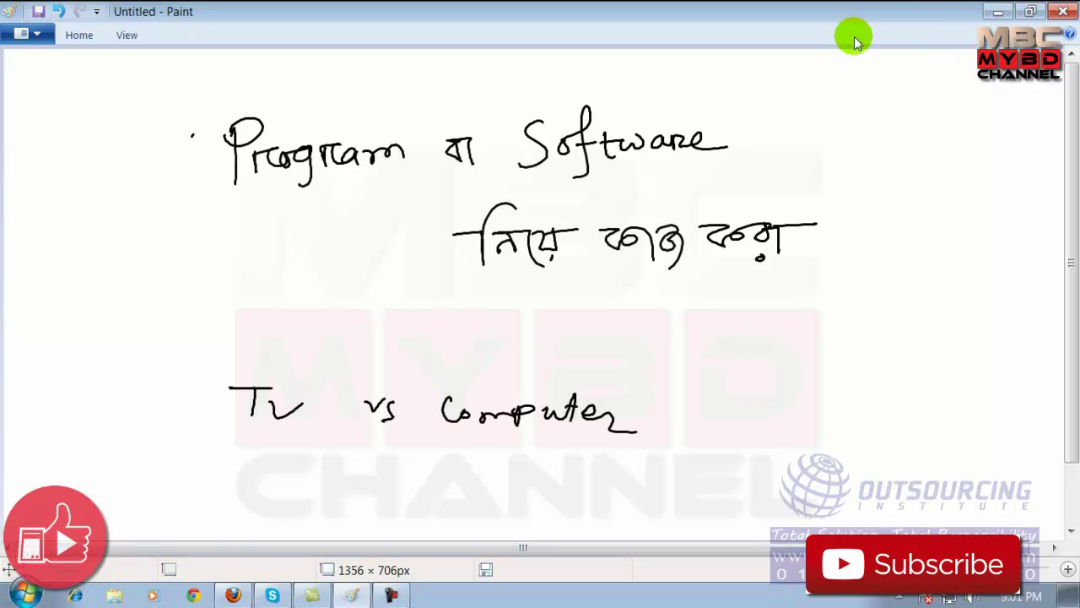
# Minimize the drawing window and examine the pinned, recent and installed programs available on the computer
pyautogui.click(1000, 11)
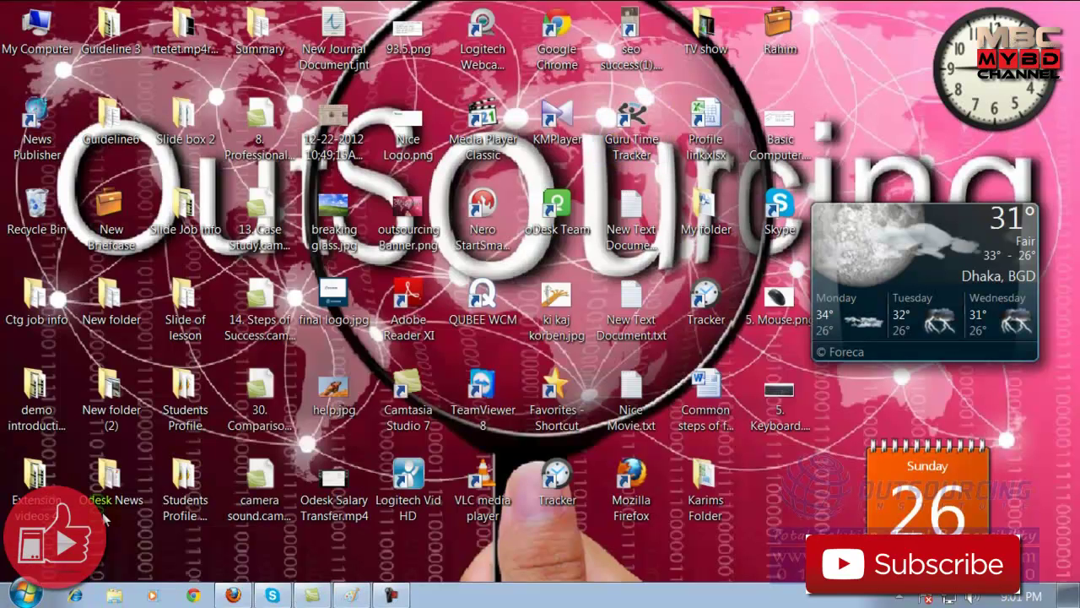
pyautogui.click(26, 595)
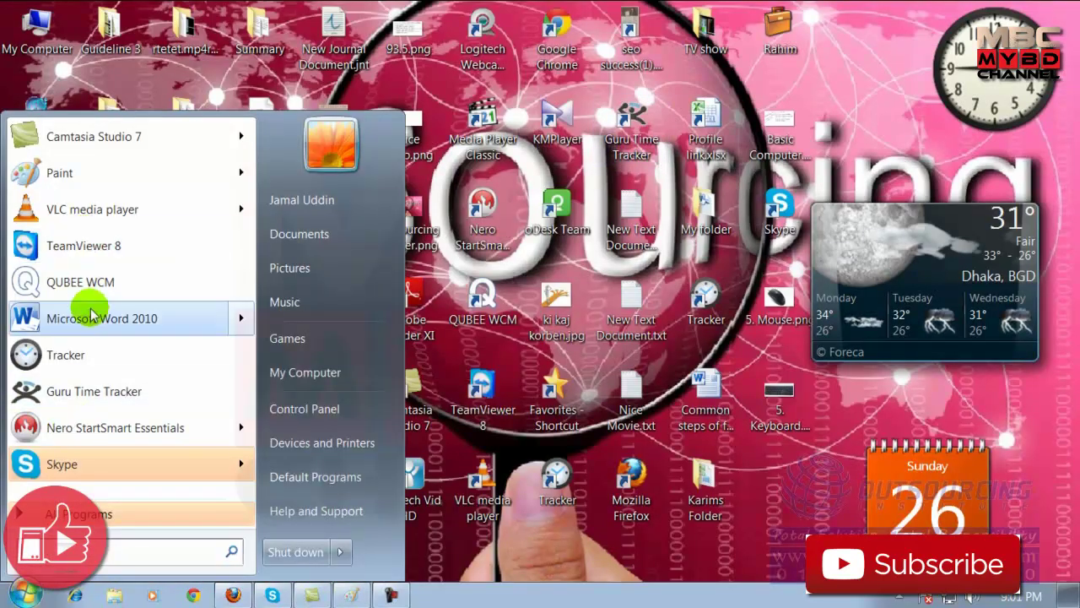
pyautogui.moveTo(86, 312)
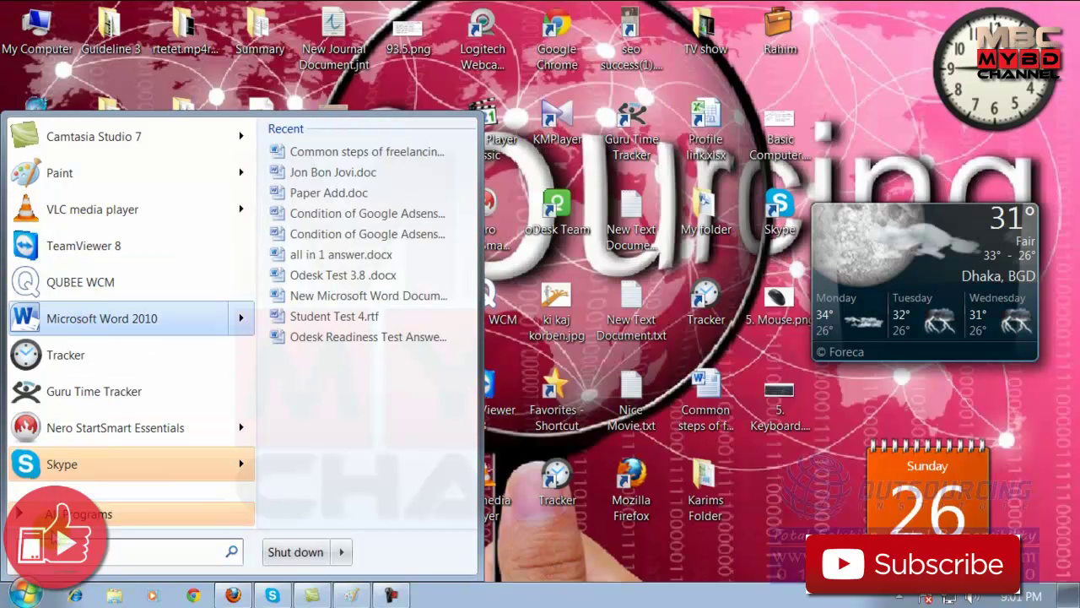
pyautogui.click(59, 514)
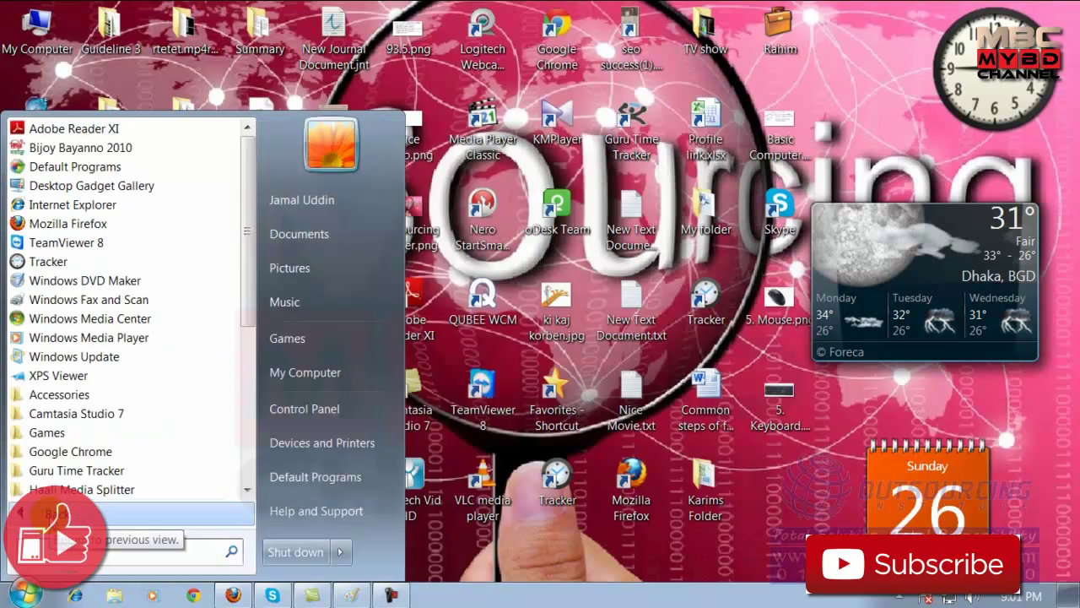
pyautogui.click(471, 559)
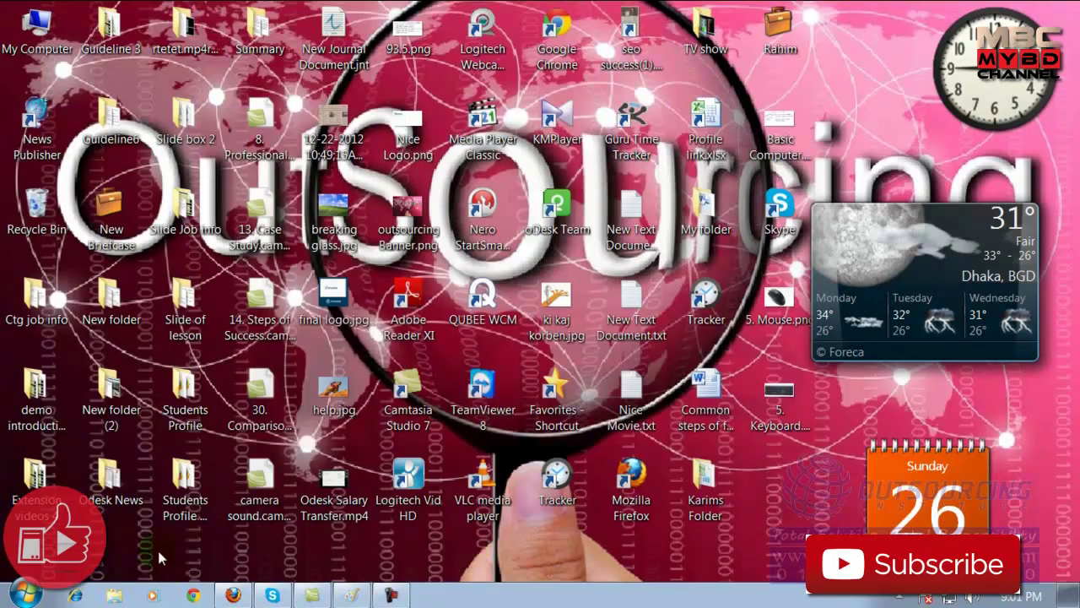
pyautogui.click(27, 594)
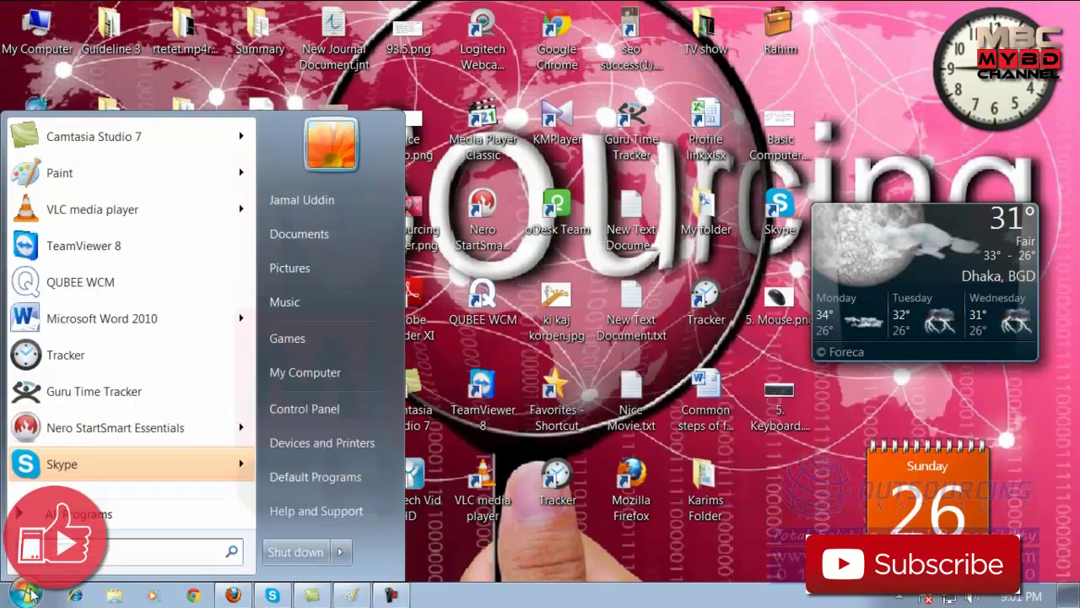
pyautogui.click(90, 515)
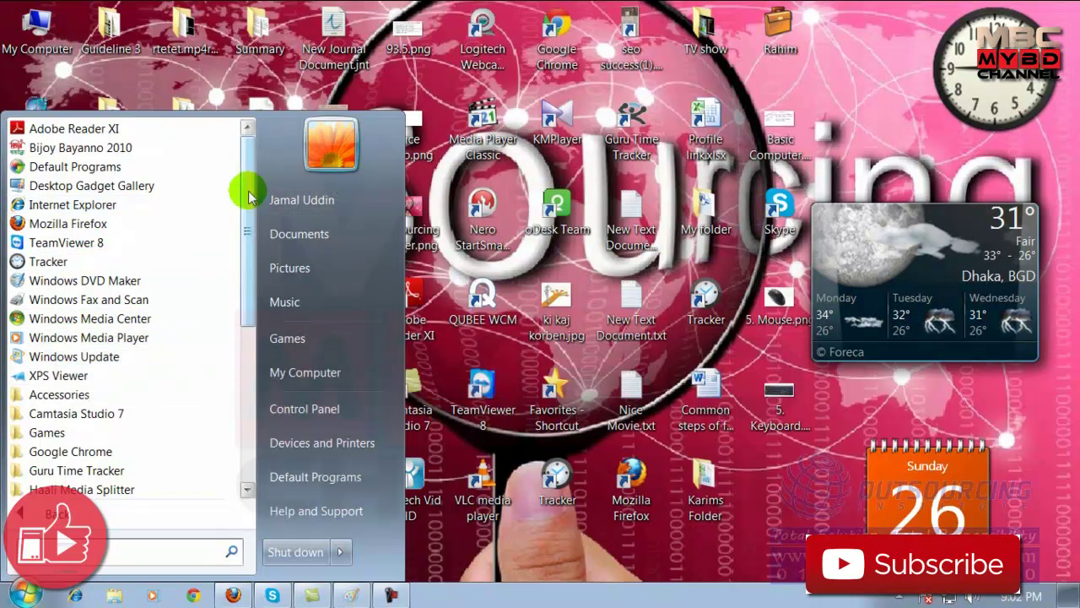
pyautogui.scroll(-1, 249, 196)
pyautogui.scroll(1, 245, 194)
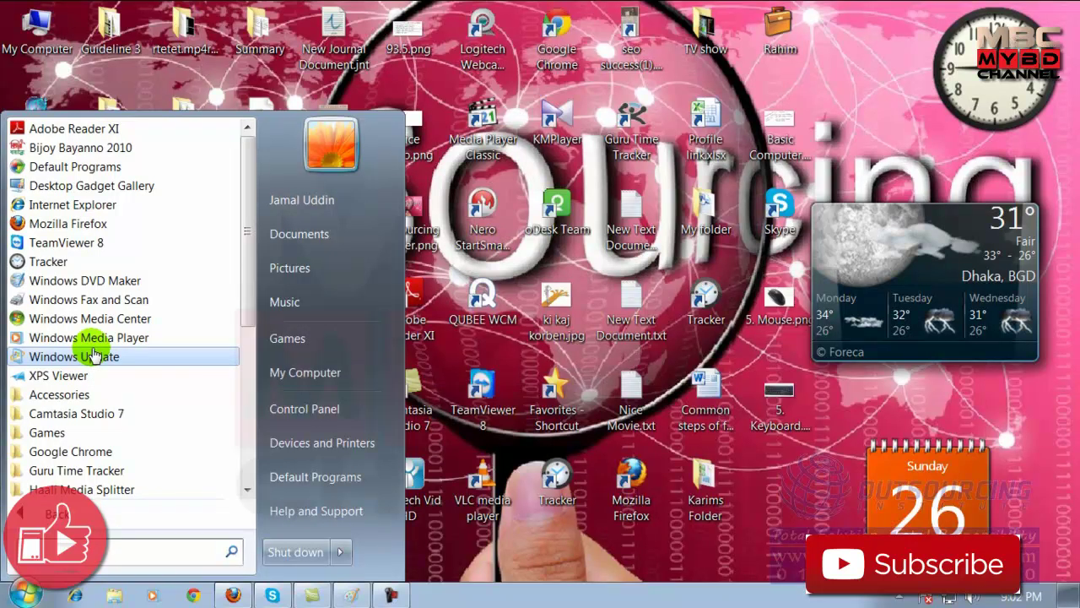
pyautogui.click(34, 596)
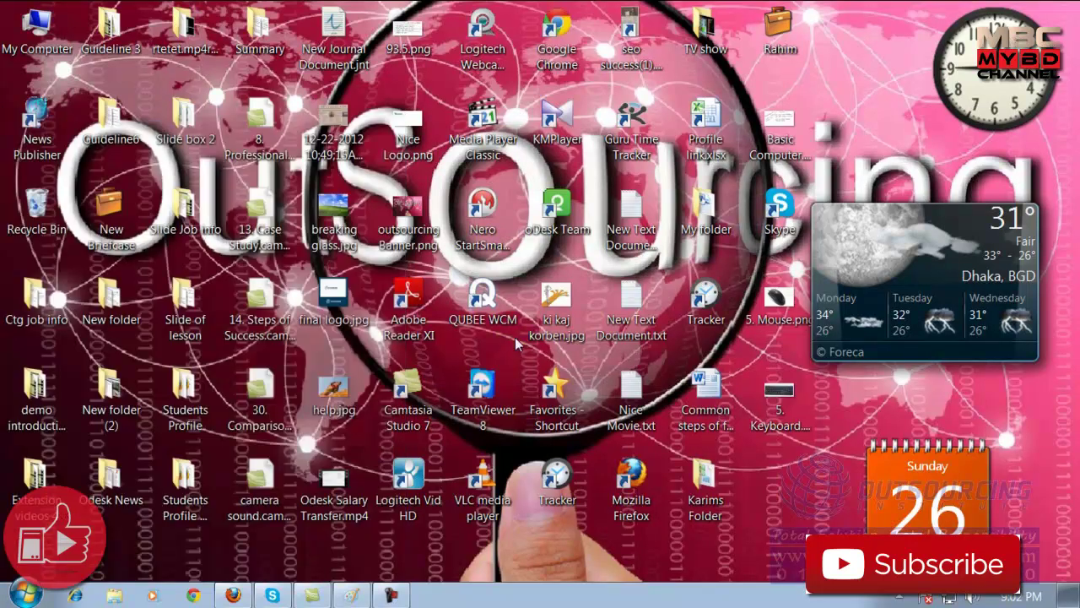
# Launch Notepad from the Accessories programs and enter the text "alskdfalksda asjfalkdfs alsjdf;aldf"
pyautogui.click(41, 598)
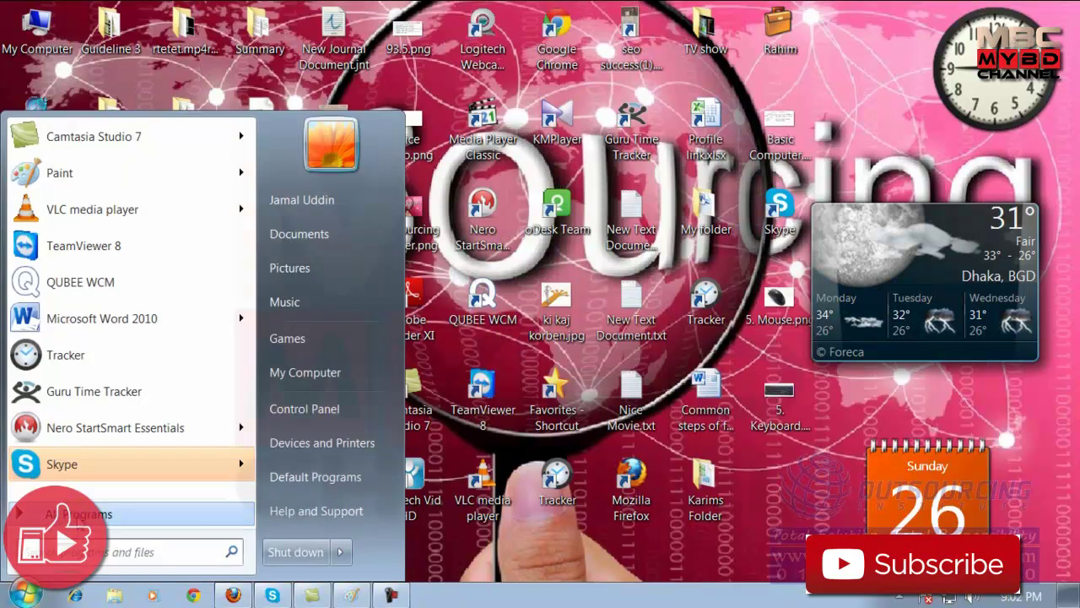
pyautogui.click(76, 515)
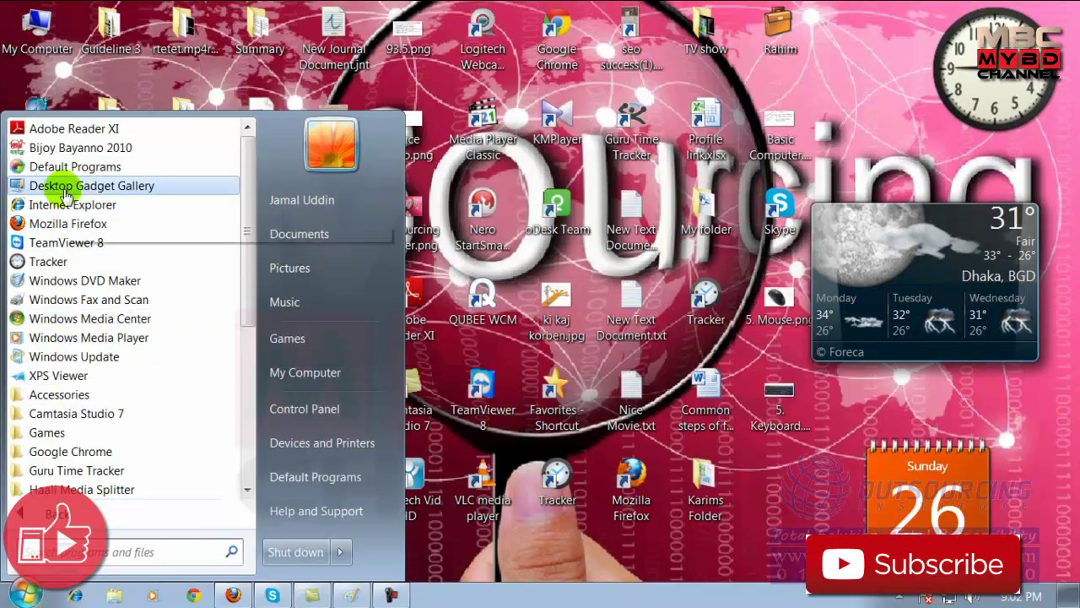
pyautogui.click(67, 395)
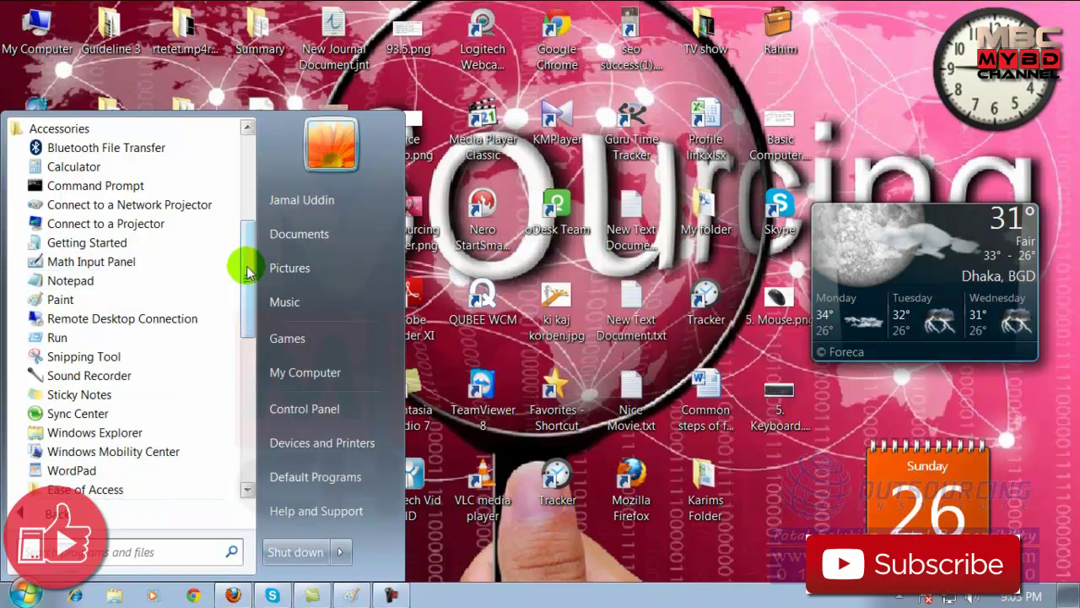
pyautogui.click(84, 285)
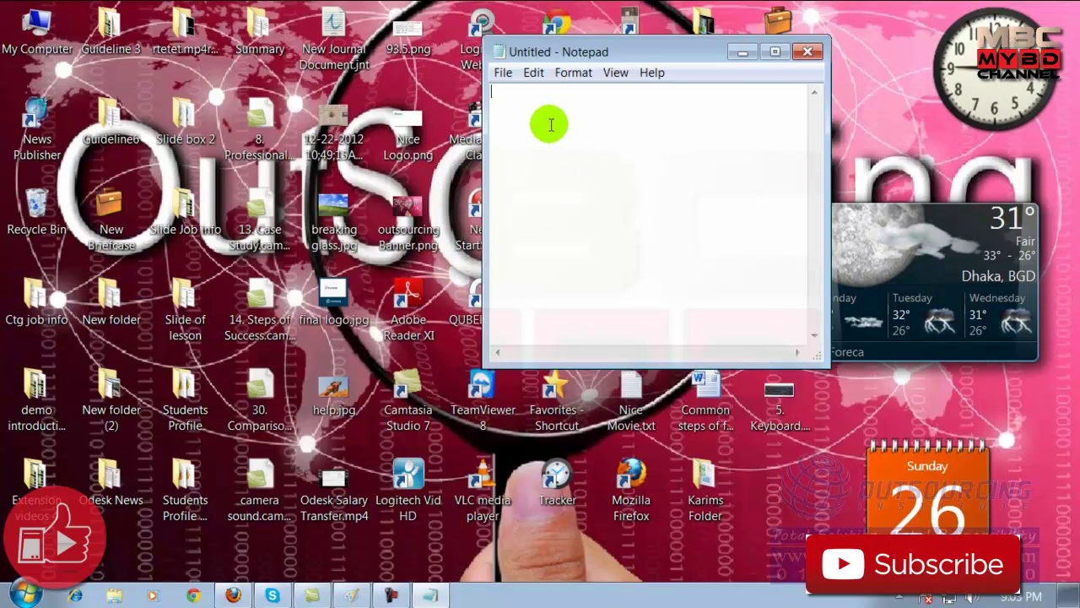
pyautogui.write('alskdfalksda')
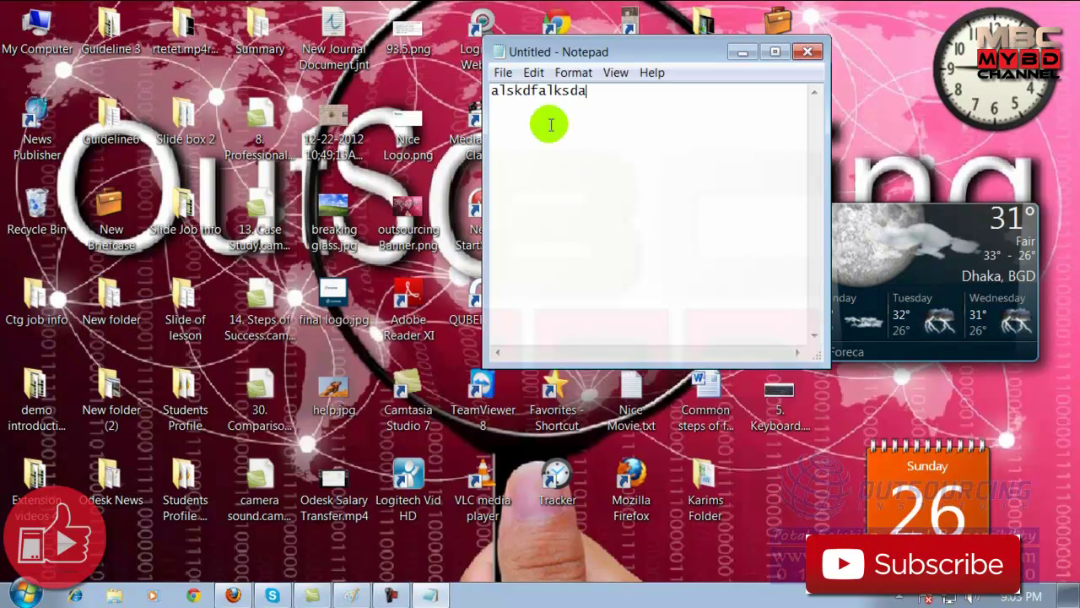
pyautogui.write(' asjfalkdfs alsjdf;aldf')
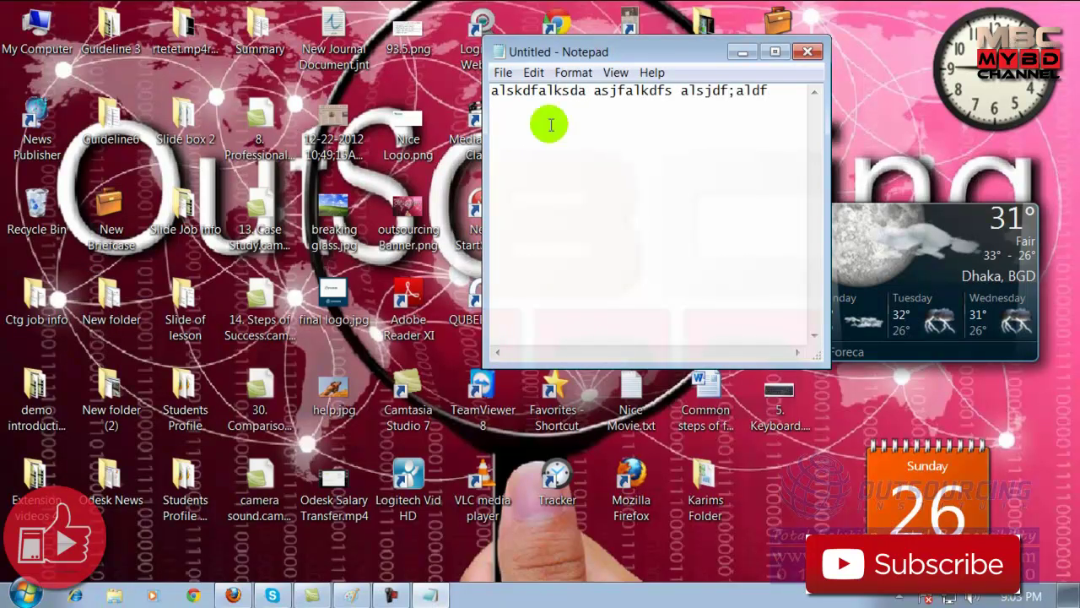
pyautogui.click(503, 74)
pyautogui.click(538, 137)
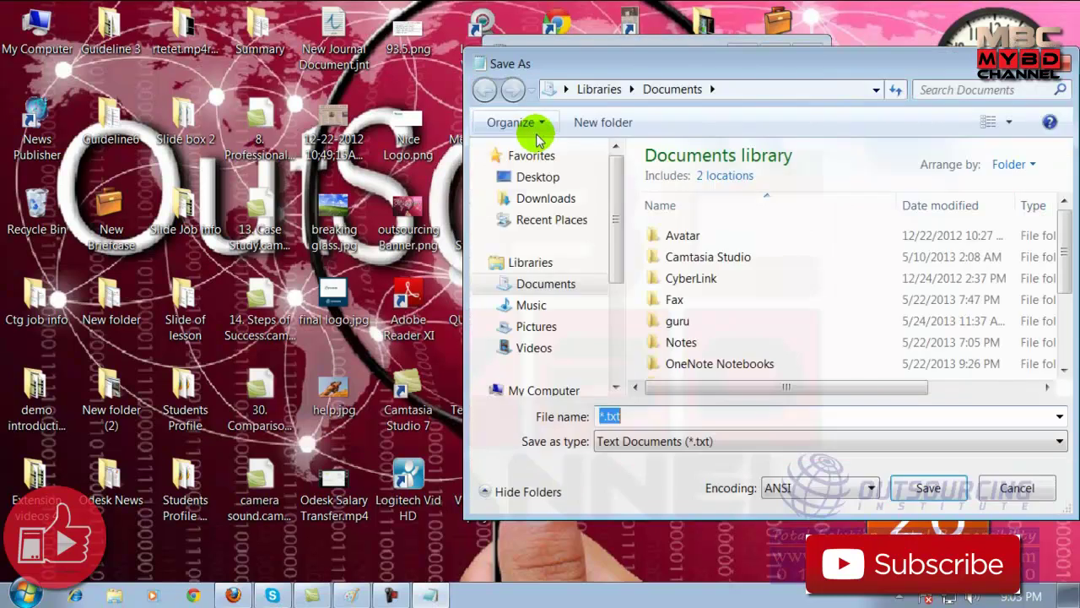
pyautogui.click(1017, 489)
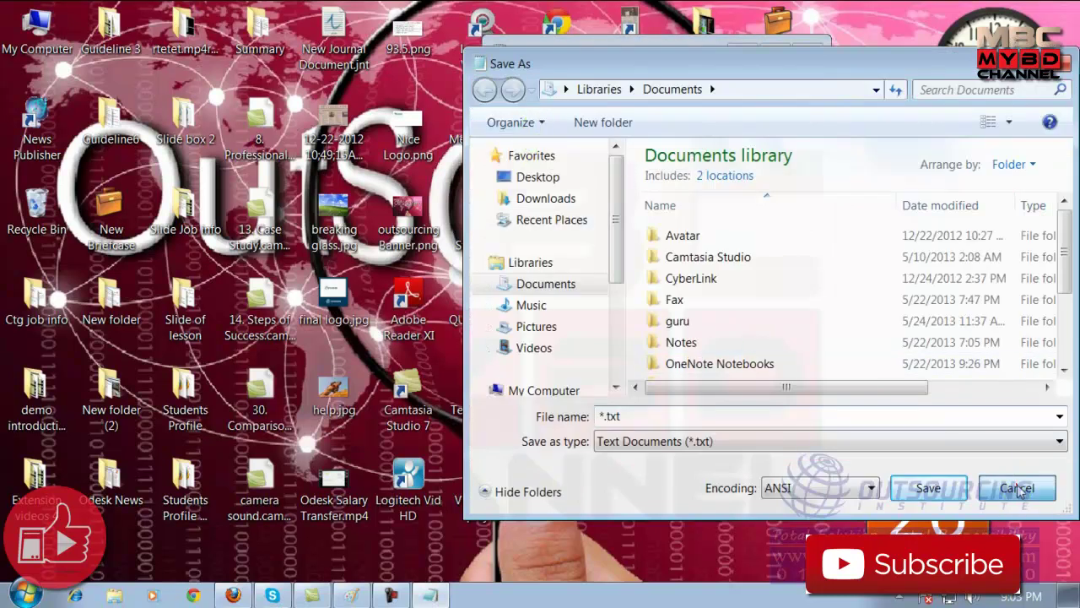
pyautogui.click(601, 176)
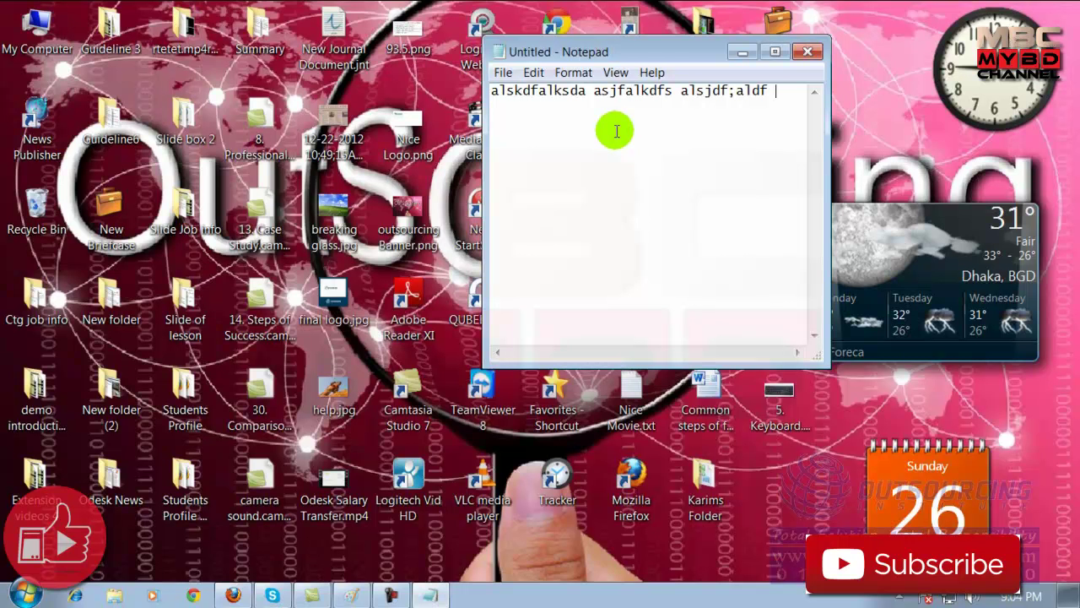
pyautogui.click(573, 73)
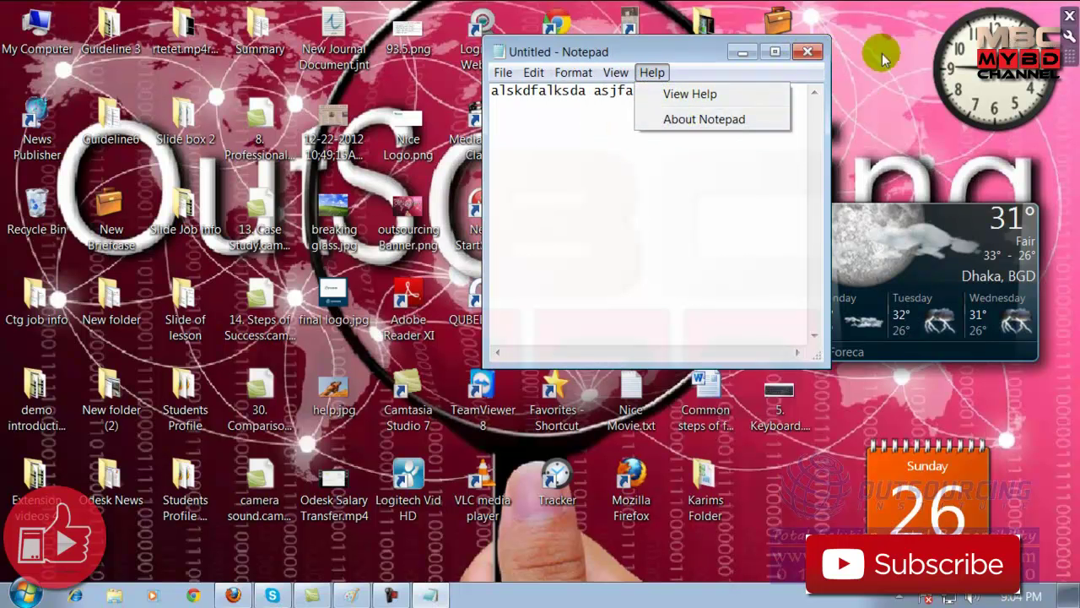
# Append "sldkas;lkd" to the end of the existing line of text
pyautogui.click(580, 144)
pyautogui.click(793, 107)
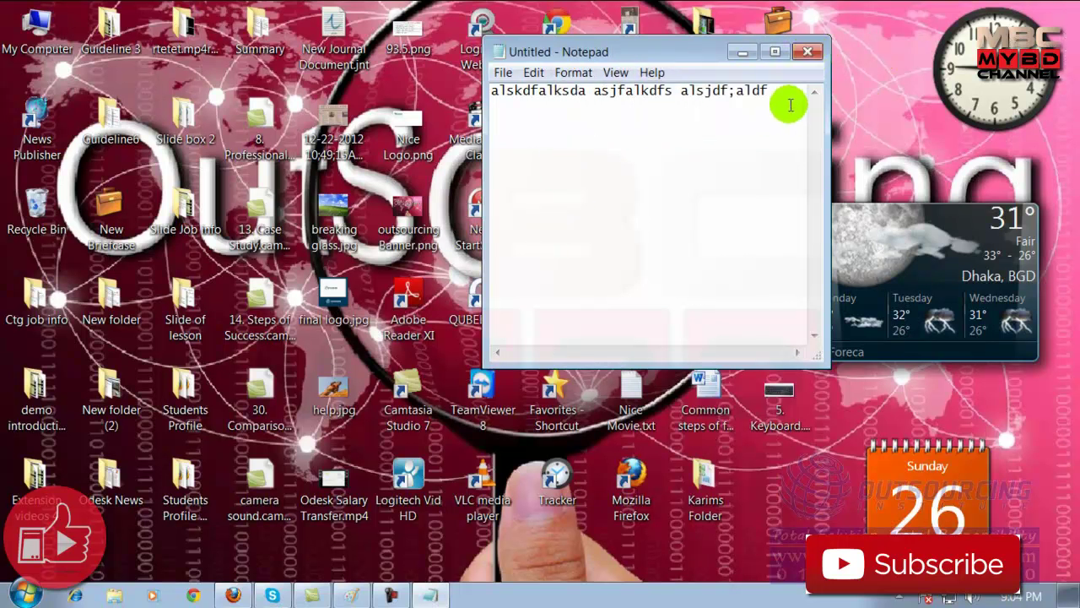
pyautogui.click(524, 142)
pyautogui.write('sldkas;lkd')
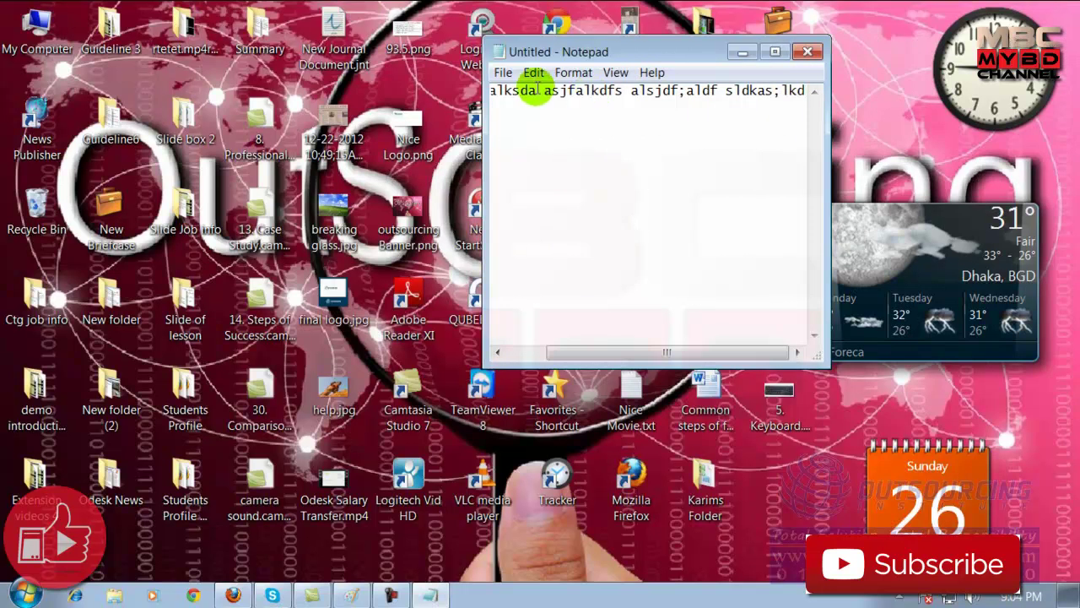
# Start saving the untitled note and move the Save As dialog toward the middle of the screen
pyautogui.click(505, 74)
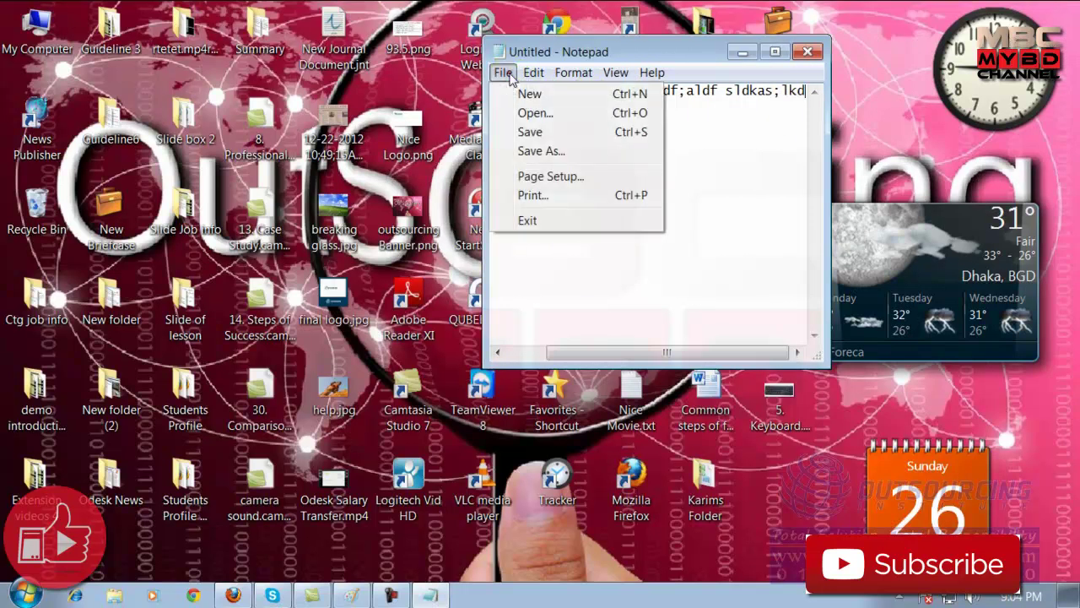
pyautogui.click(528, 132)
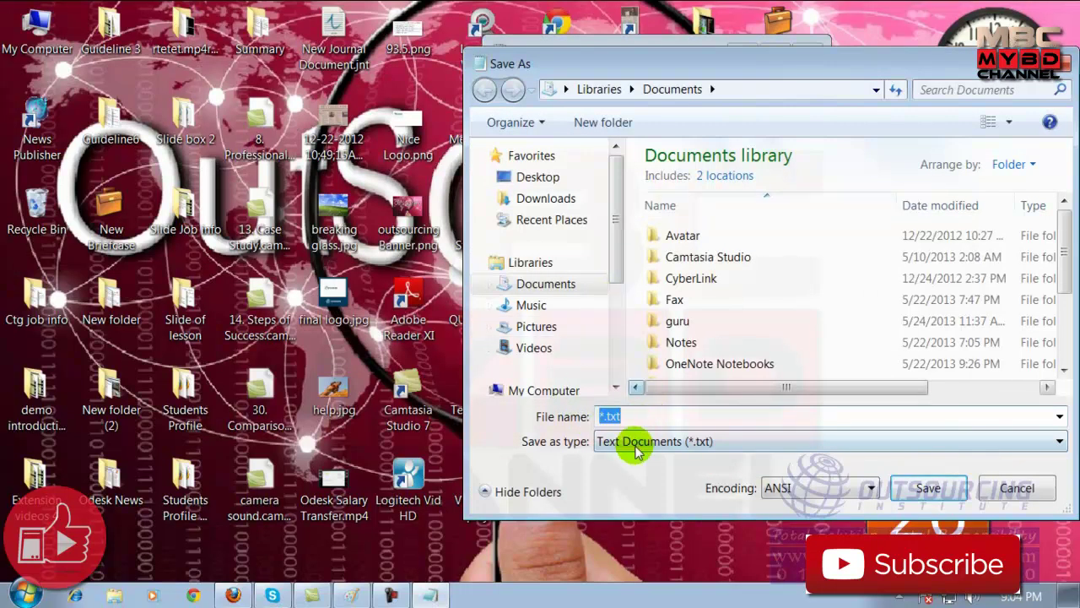
pyautogui.moveTo(680, 65); pyautogui.dragTo(517, 47)
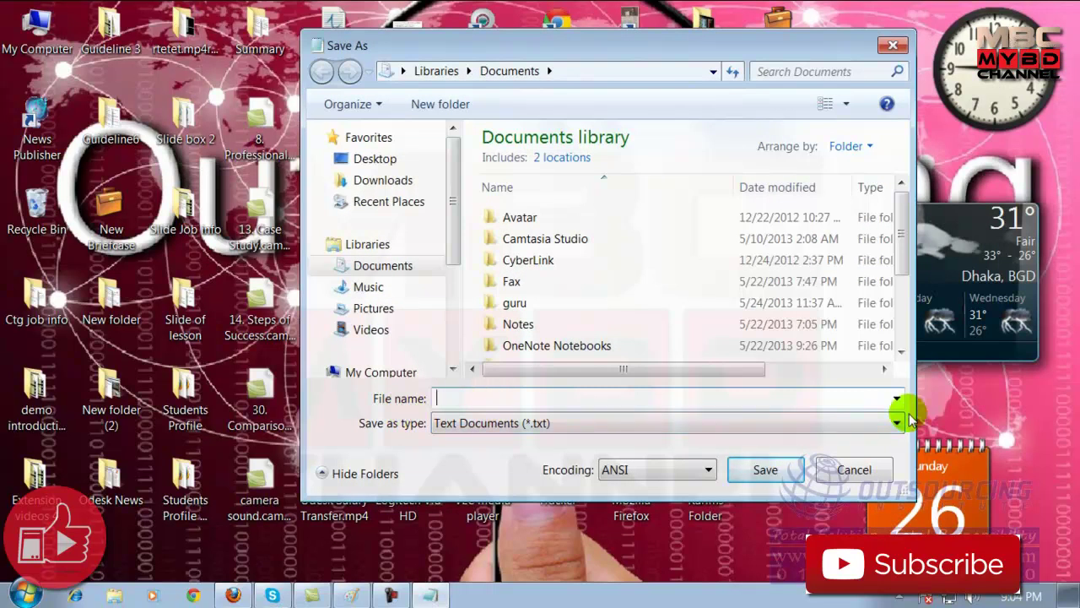
pyautogui.write('m')
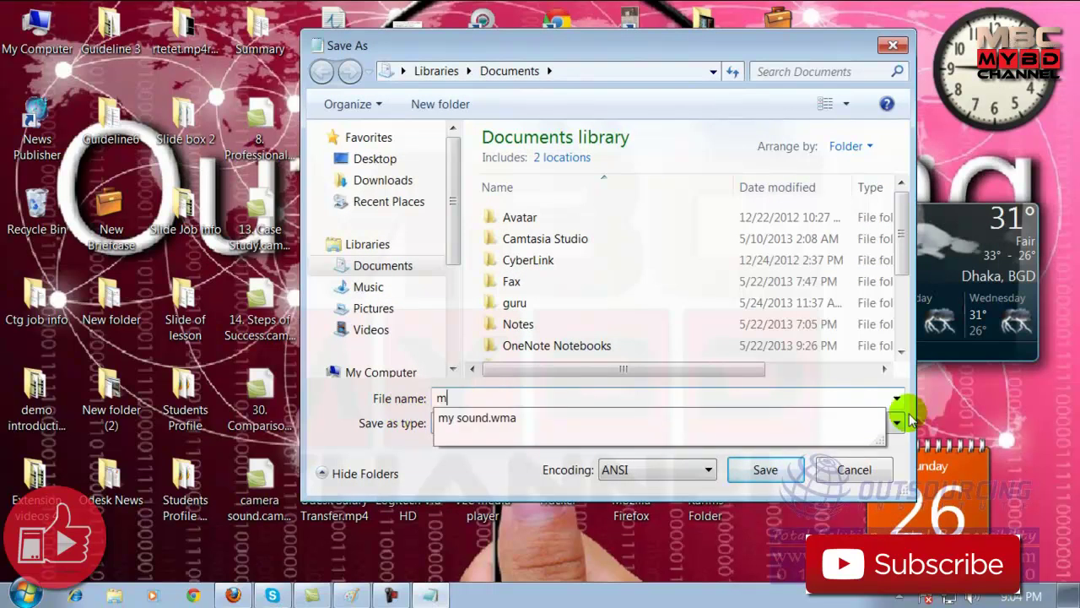
pyautogui.write('y')
pyautogui.press('BackSpace')
pyautogui.press('BackSpace')
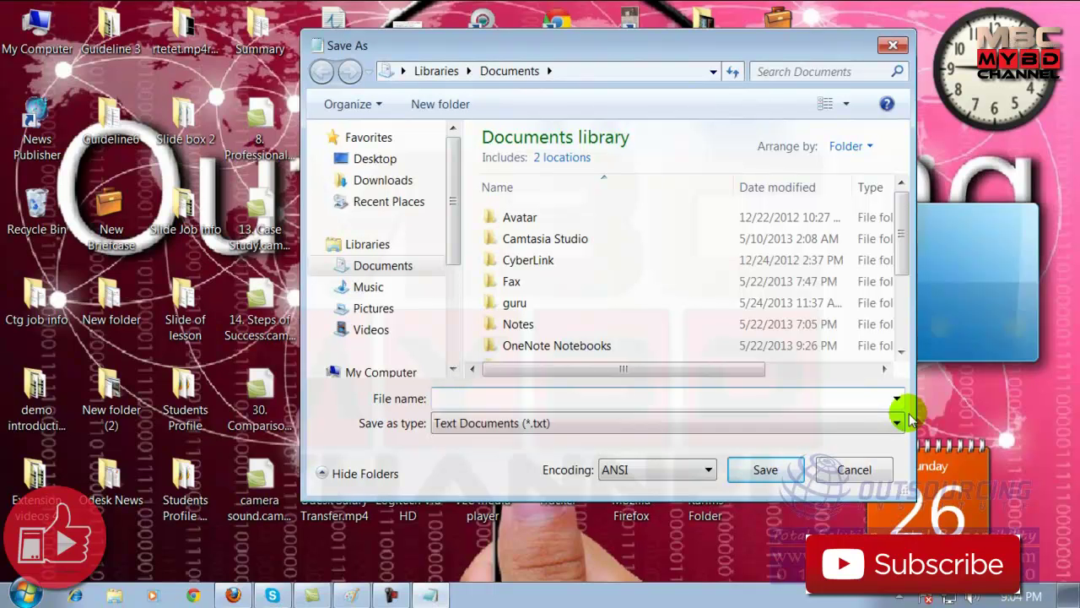
pyautogui.write('am')
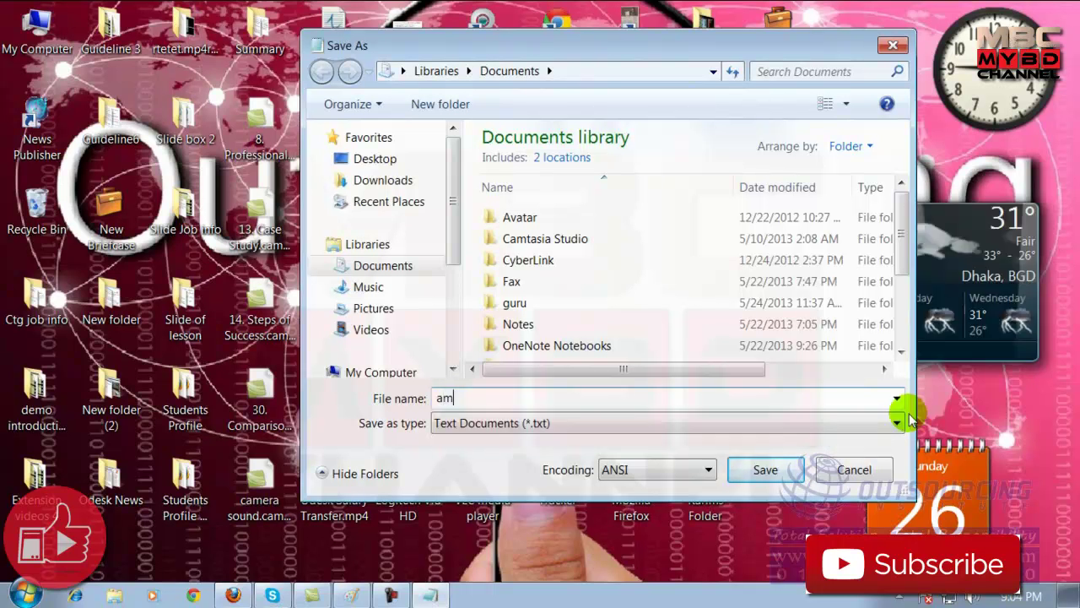
pyautogui.press('BackSpace')
pyautogui.press('BackSpace')
# Name the text file "my note" and choose the Softwares folder on Local Disk (F:) as its save location
pyautogui.write('my note')
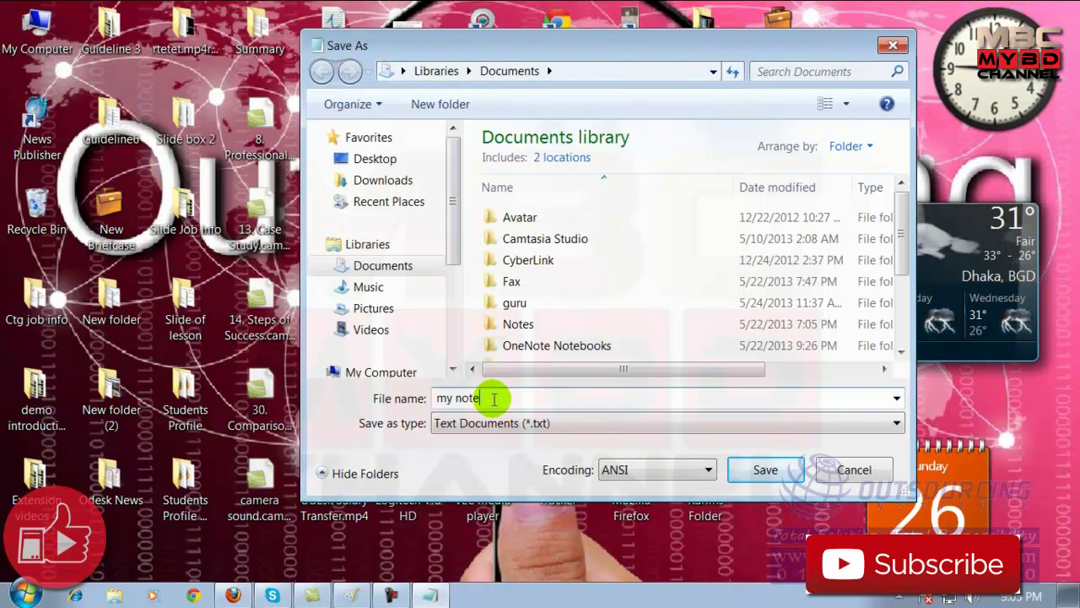
pyautogui.click(367, 162)
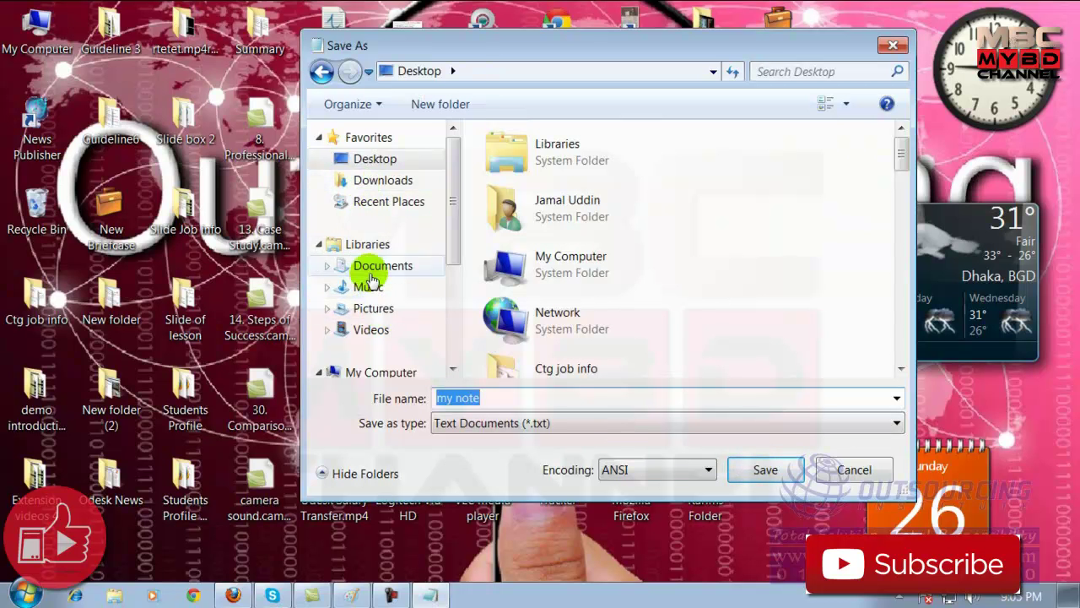
pyautogui.moveTo(447, 205); pyautogui.dragTo(420, 279)
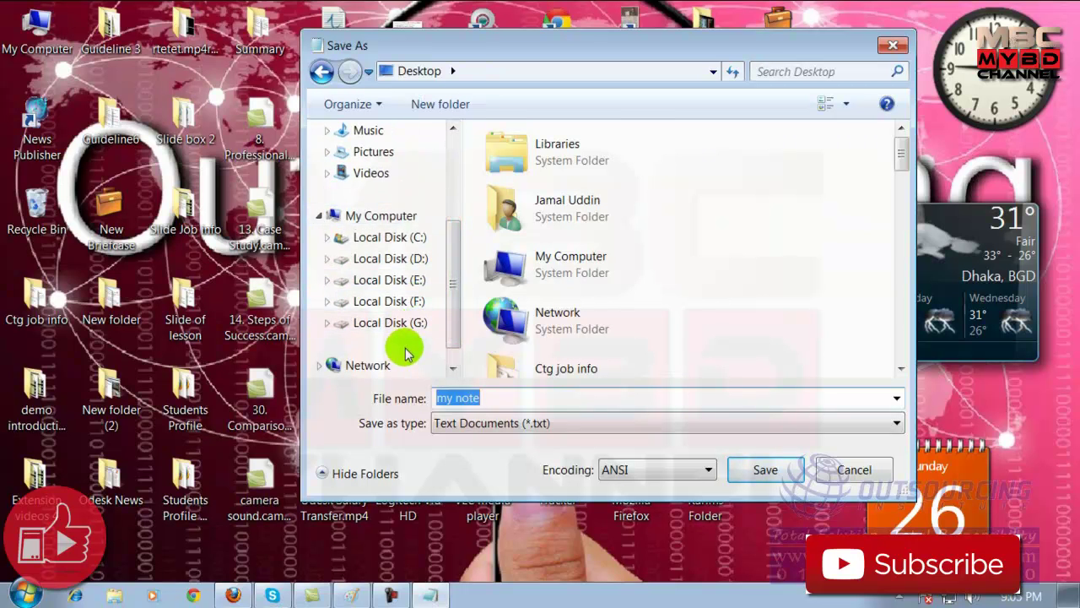
pyautogui.click(494, 397)
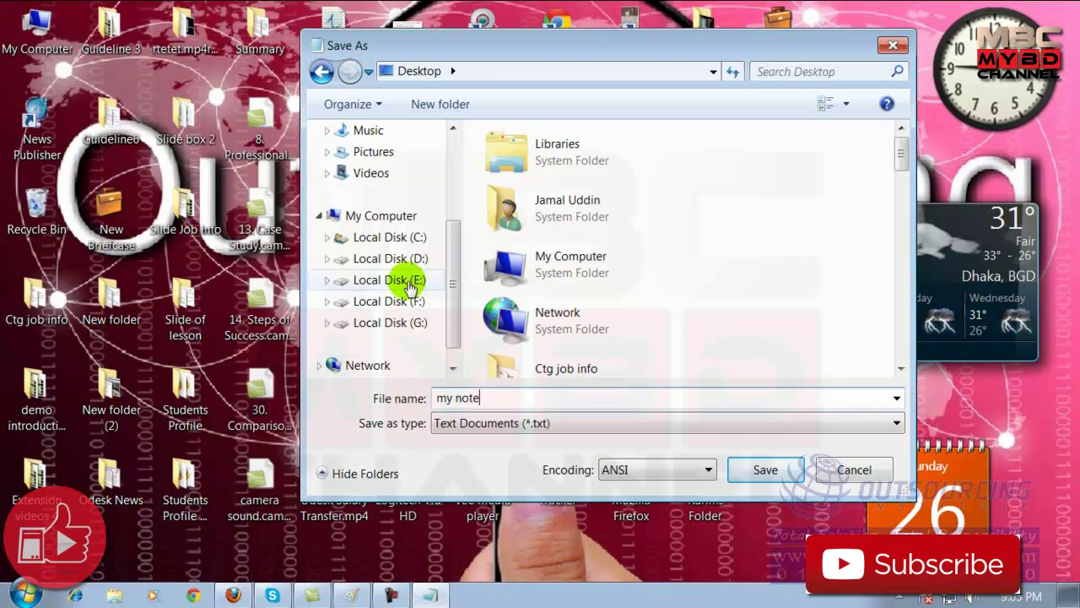
pyautogui.click(393, 301)
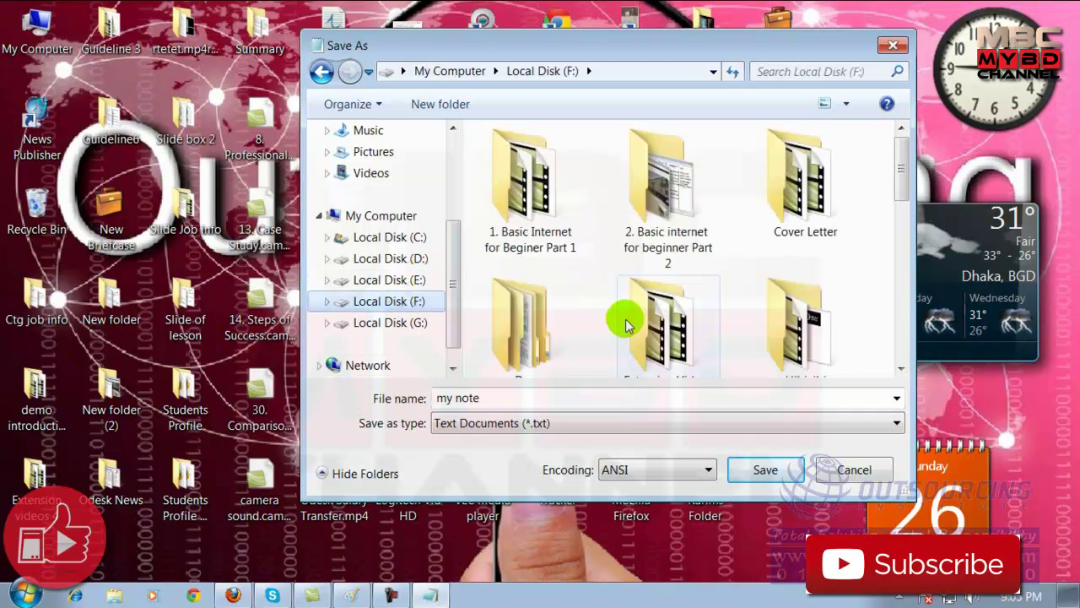
pyautogui.click(579, 399)
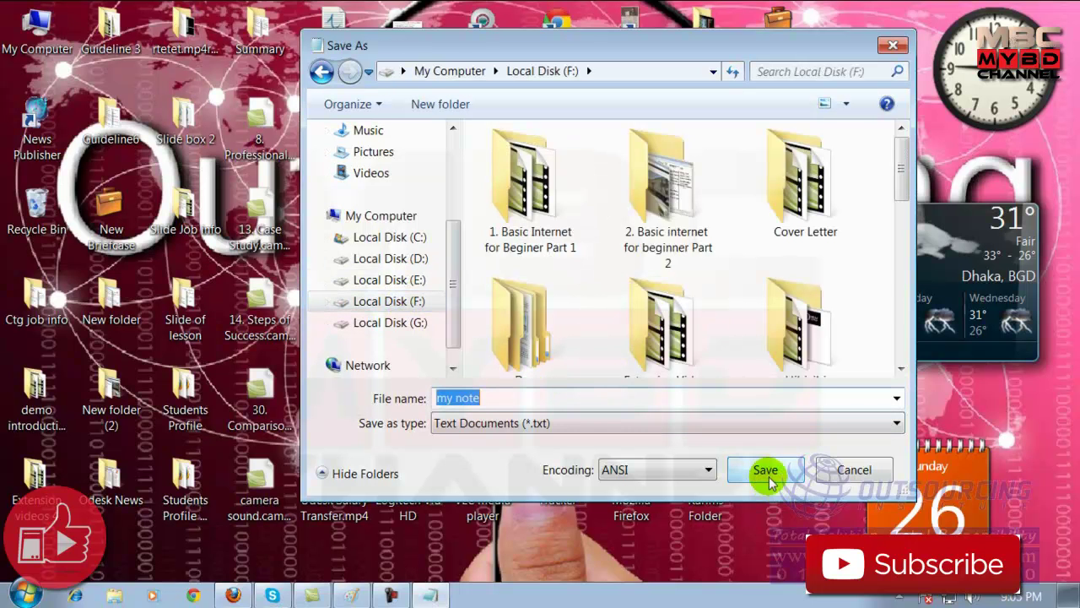
pyautogui.moveTo(902, 172); pyautogui.dragTo(905, 338)
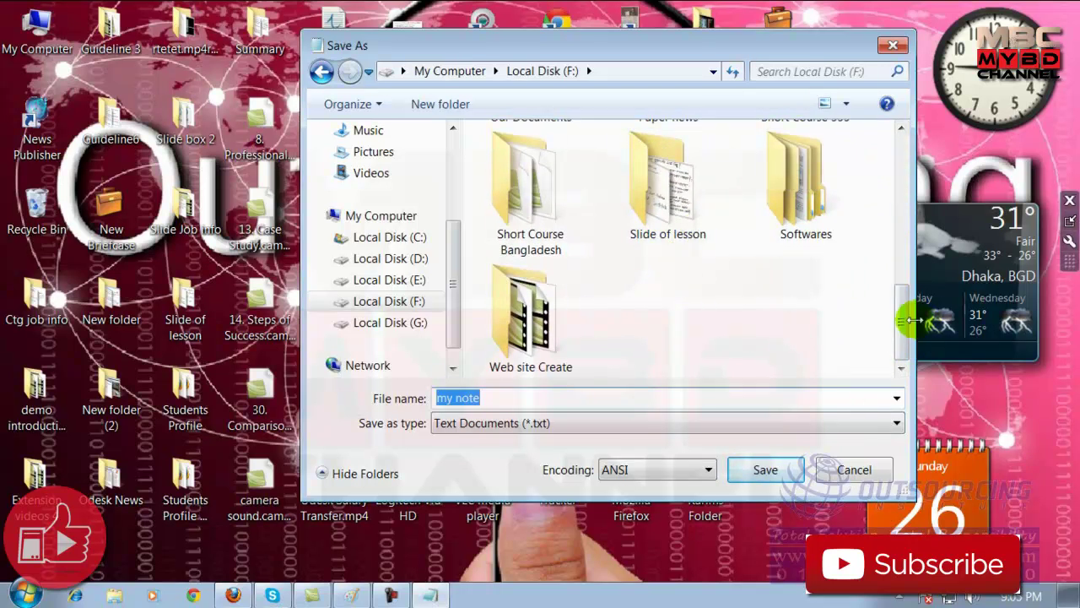
pyautogui.doubleClick(785, 193)
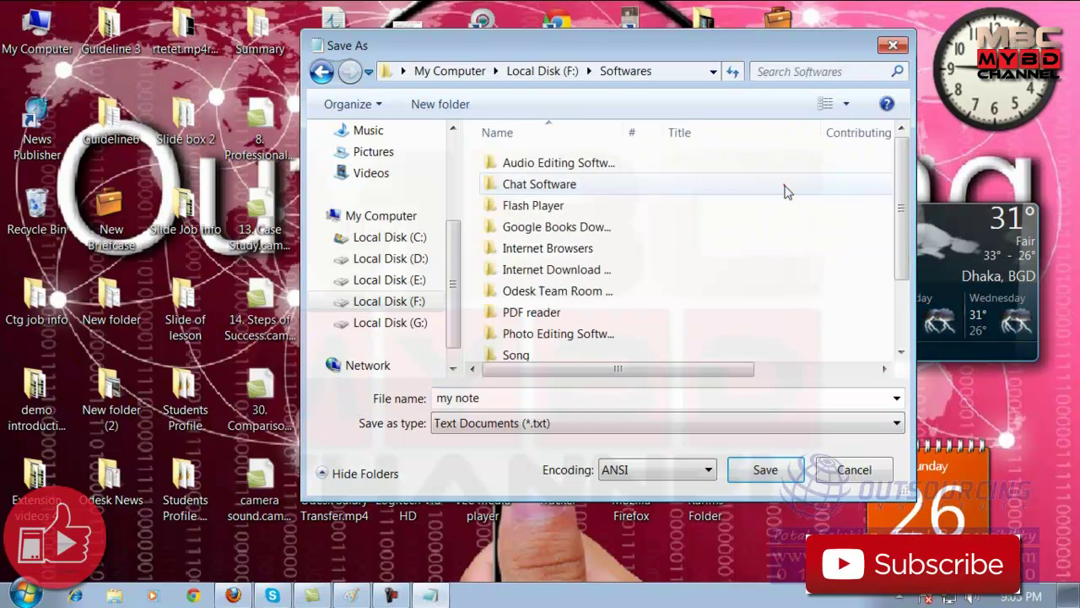
# Open the Audio Editing Software folder inside Softwares as the save location for "my note"
pyautogui.click(541, 404)
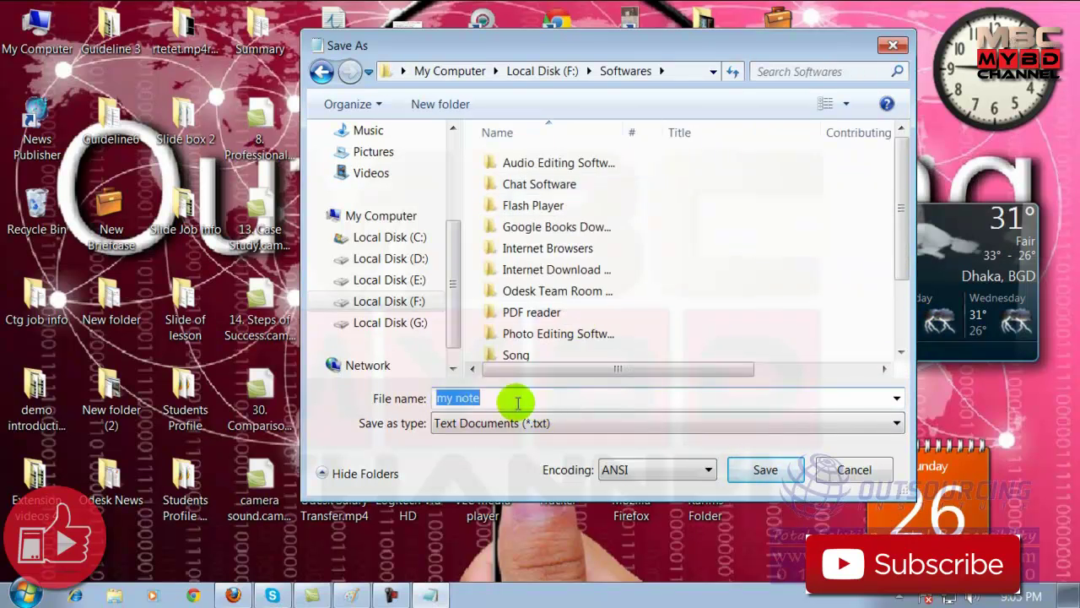
pyautogui.doubleClick(547, 164)
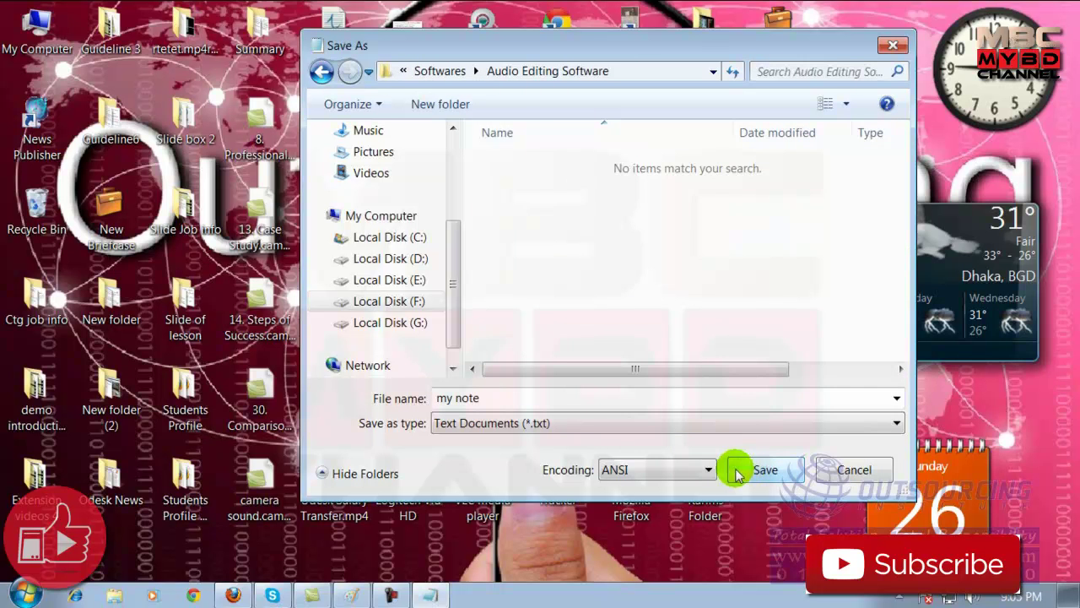
pyautogui.click(601, 396)
pyautogui.click(550, 398)
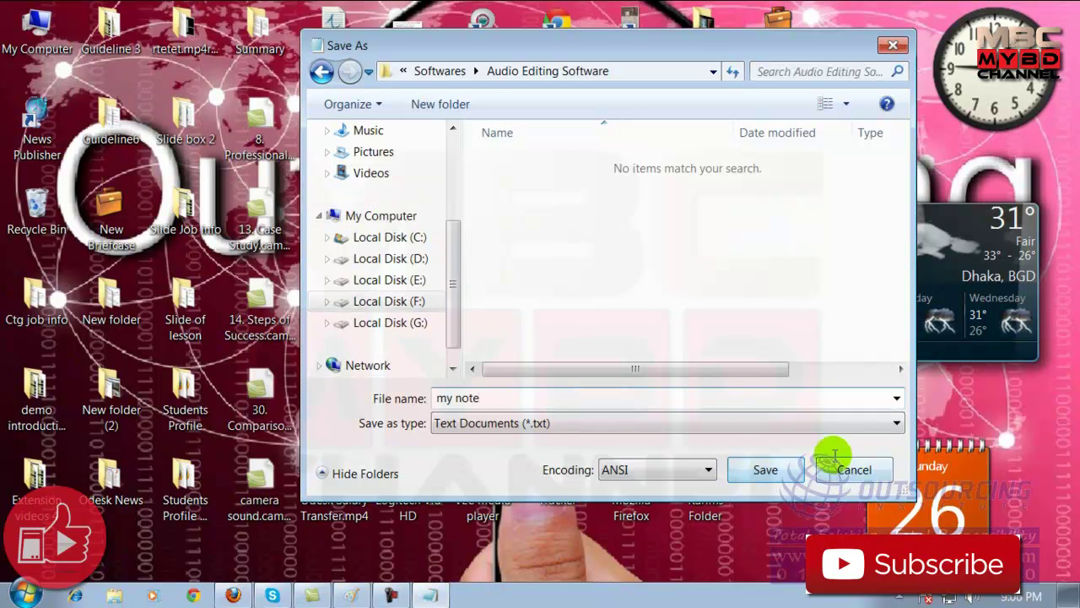
# Save the "my note" text file to the Desktop and close Notepad
pyautogui.moveTo(454, 234); pyautogui.dragTo(453, 146)
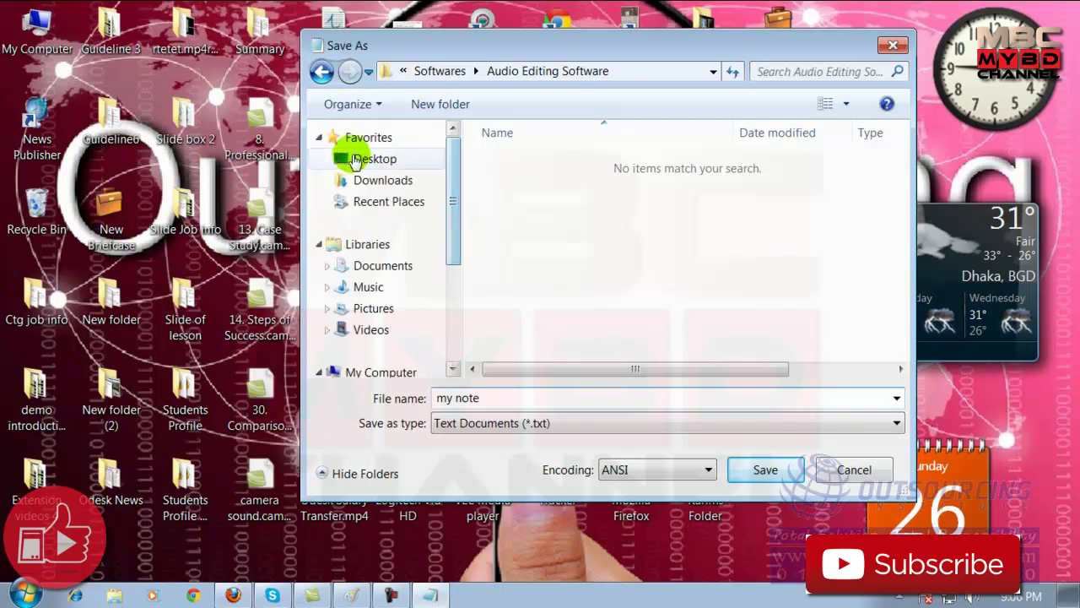
pyautogui.click(358, 159)
pyautogui.click(582, 397)
pyautogui.click(767, 469)
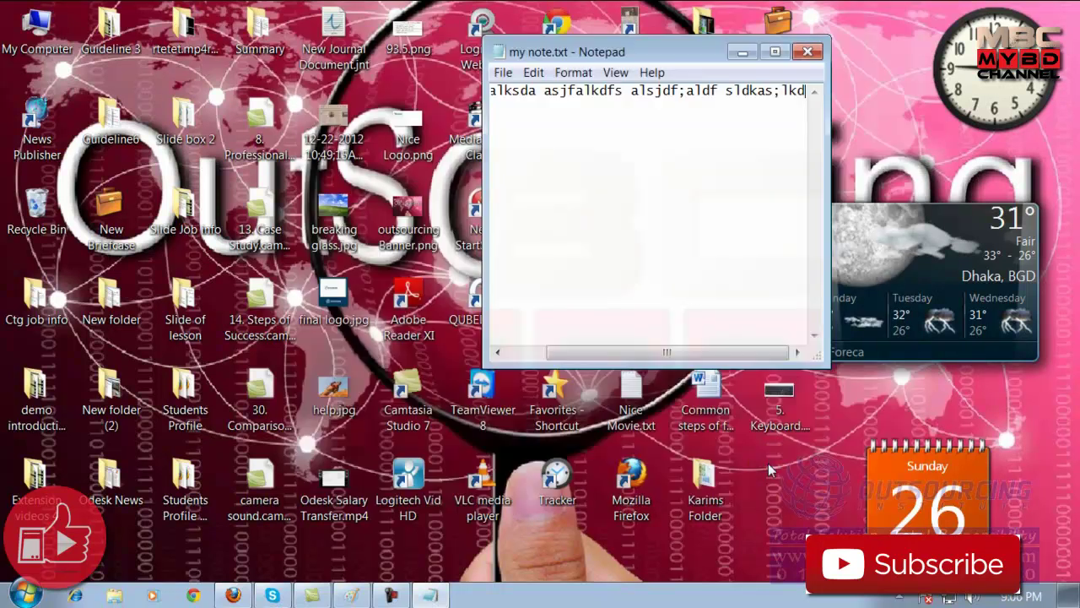
pyautogui.click(808, 52)
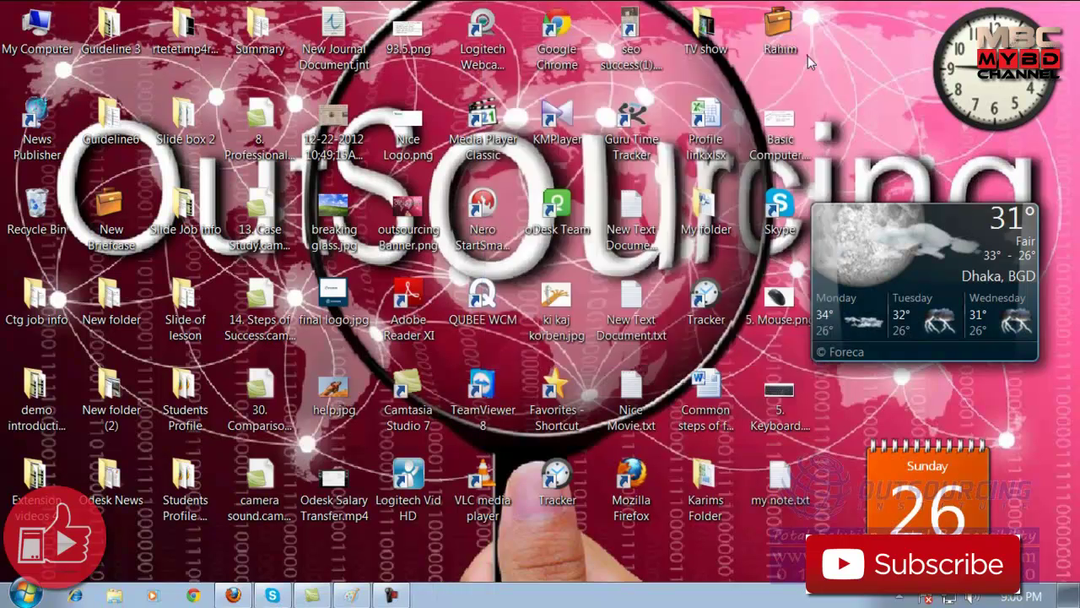
# Open the saved my note.txt from the desktop to check its text, and close it again
pyautogui.click(785, 480)
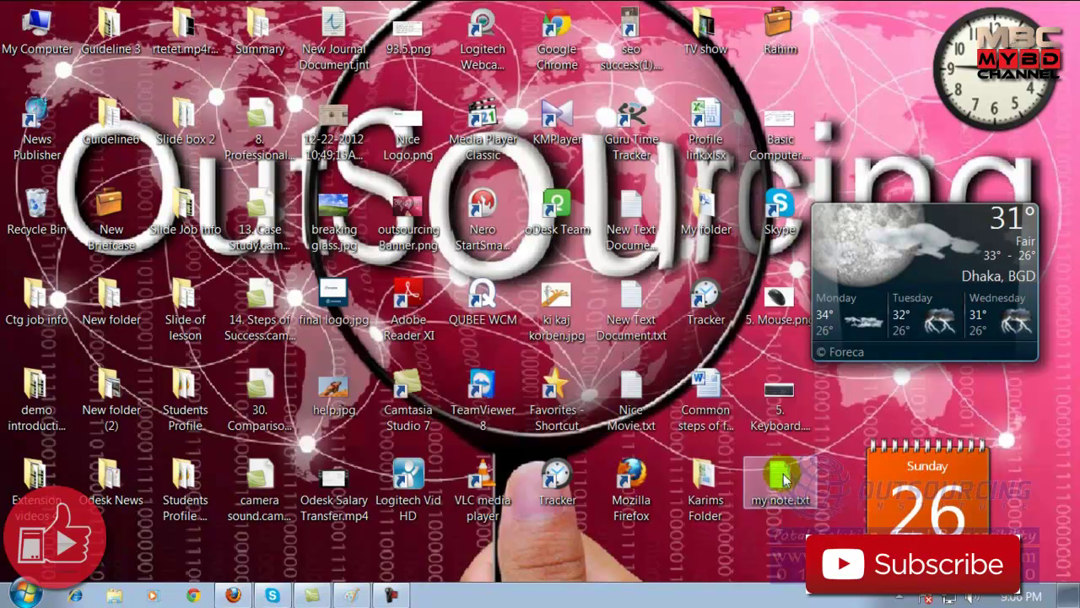
pyautogui.doubleClick(785, 480)
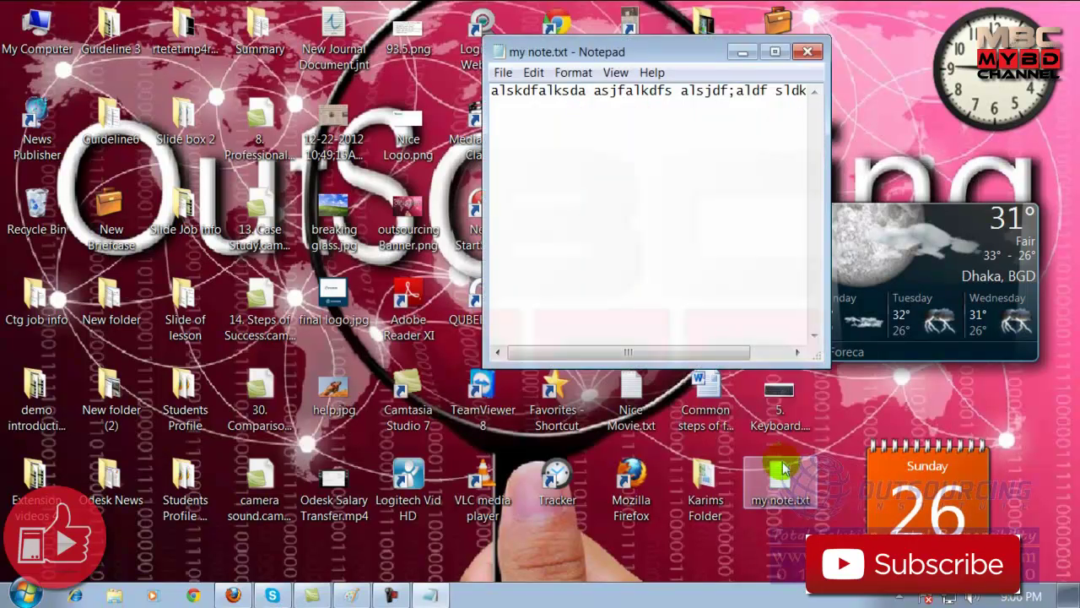
pyautogui.click(808, 53)
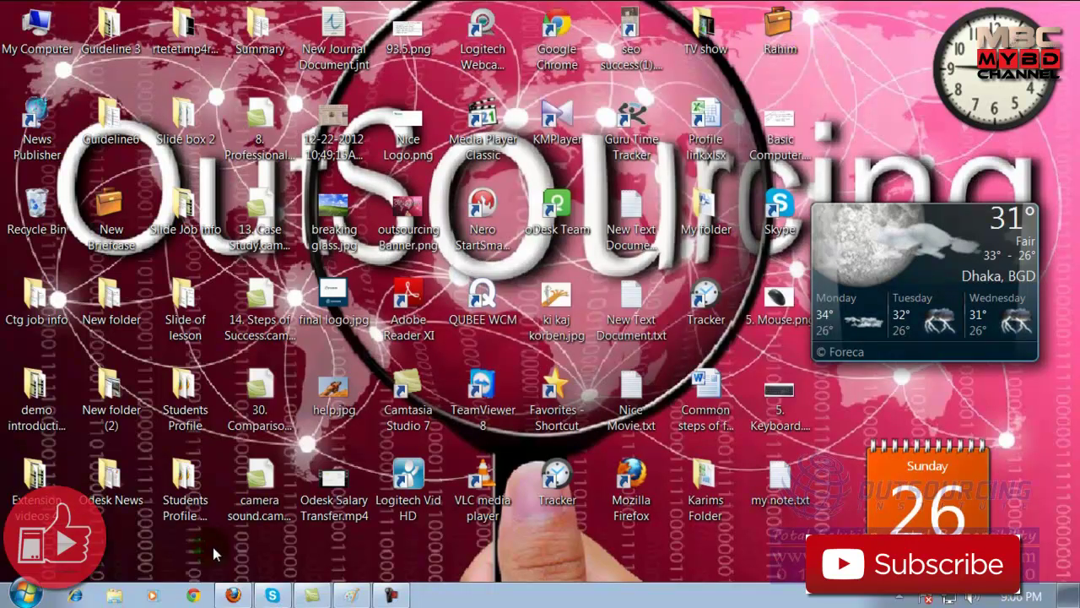
# Launch Paint from the Accessories programs
pyautogui.click(368, 595)
pyautogui.click(25, 595)
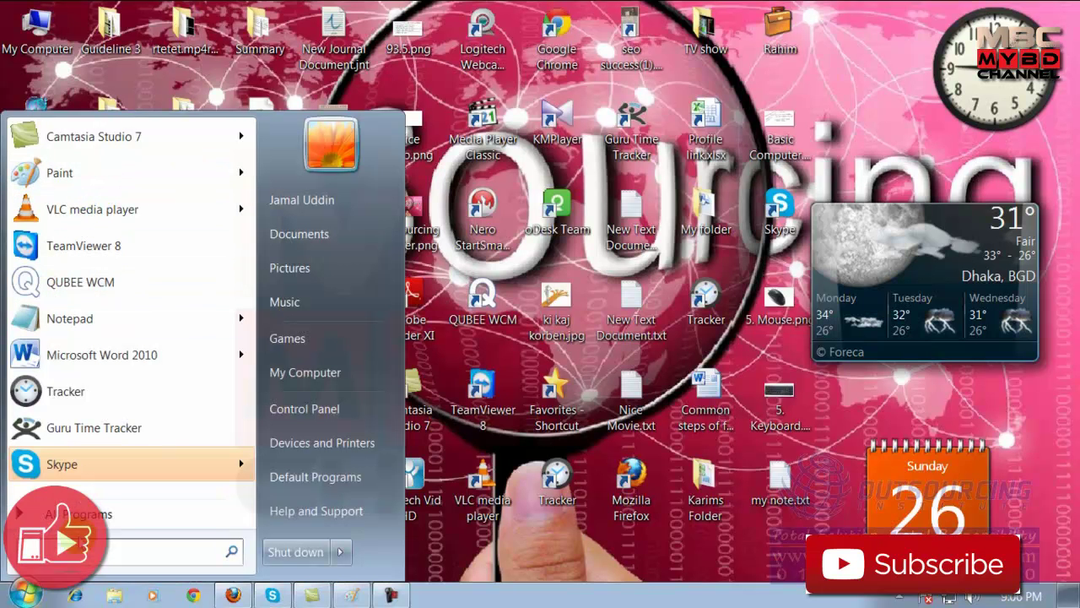
pyautogui.click(76, 514)
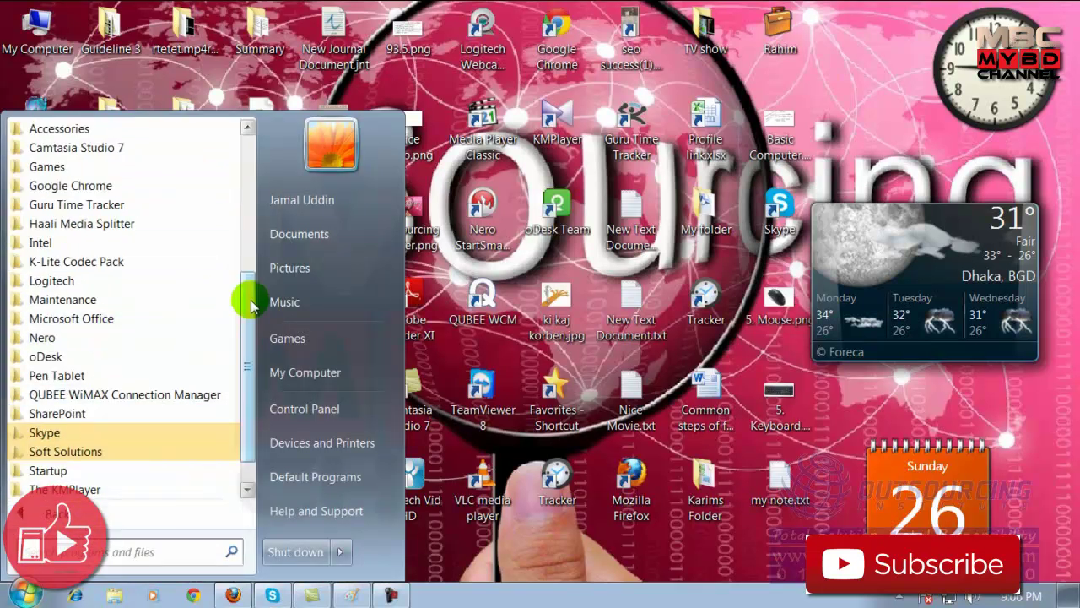
pyautogui.scroll(1, 243, 300)
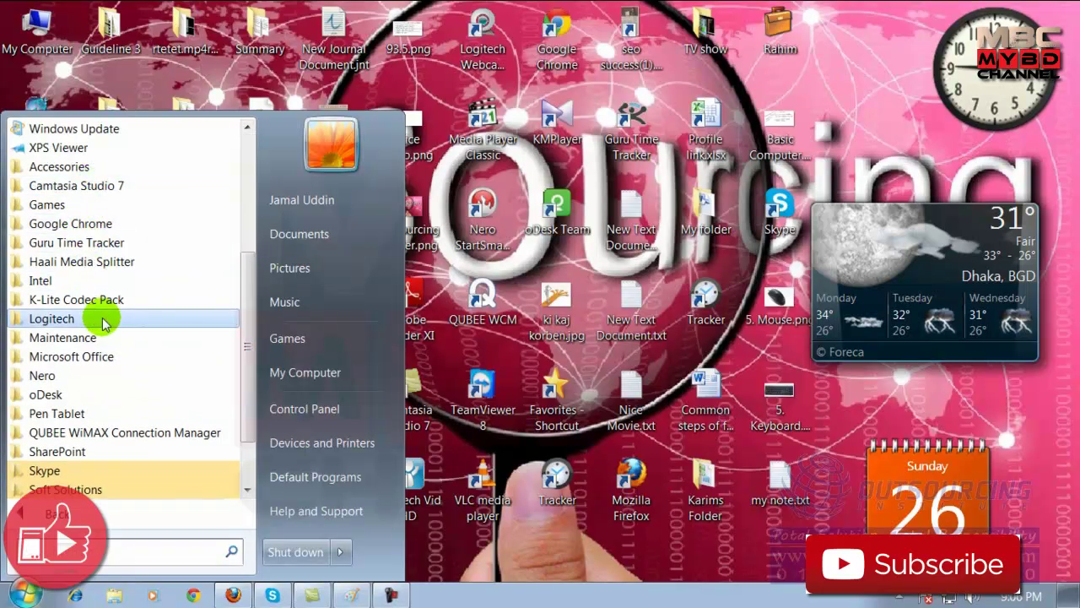
pyautogui.click(107, 166)
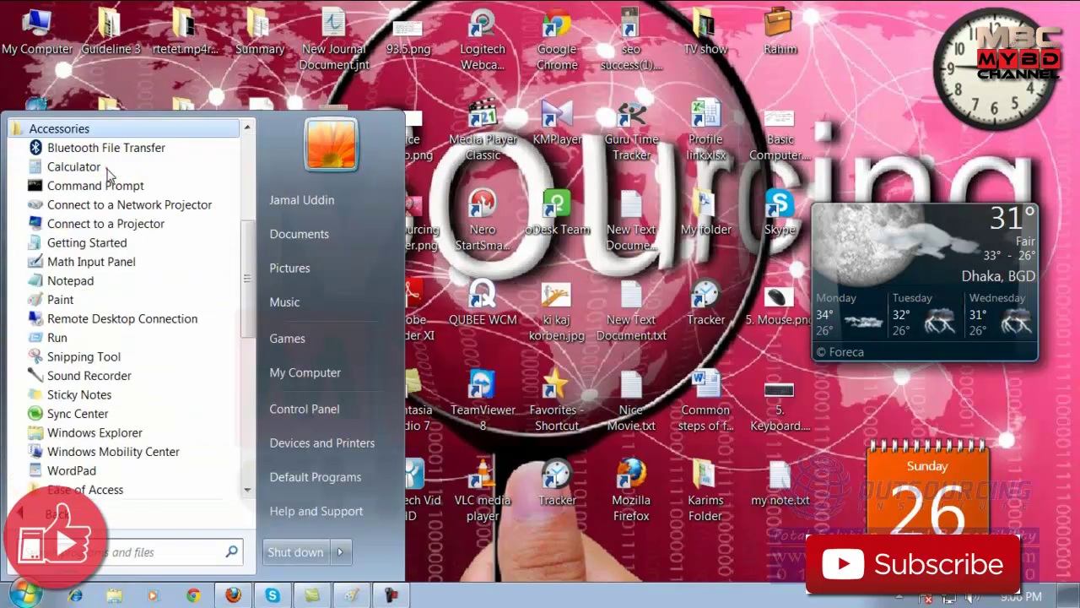
pyautogui.click(59, 301)
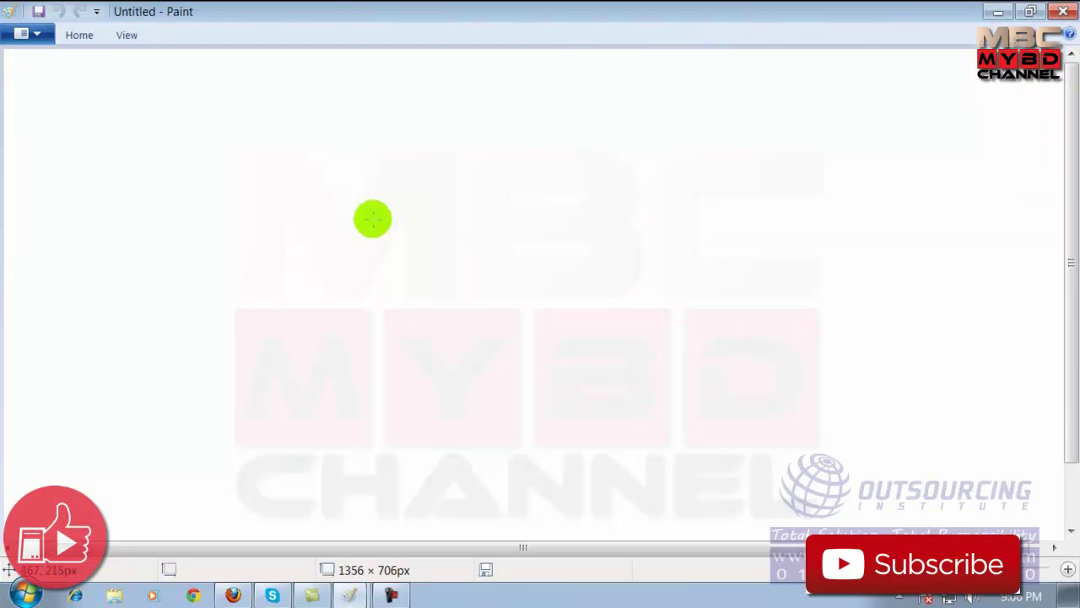
# Draw two black squiggles, a stick figure with a face, arms and legs, and a curved line on the blank canvas
pyautogui.moveTo(306, 174); pyautogui.dragTo(453, 318)
pyautogui.moveTo(453, 158); pyautogui.dragTo(485, 234)
pyautogui.moveTo(540, 200)
pyautogui.mouseDown()
pyautogui.moveTo(576, 207)
pyautogui.moveTo(562, 177)
pyautogui.moveTo(587, 167)
pyautogui.moveTo(512, 402)
pyautogui.mouseUp()
pyautogui.moveTo(573, 326); pyautogui.dragTo(629, 381)
pyautogui.moveTo(482, 401); pyautogui.dragTo(533, 385)
pyautogui.moveTo(156, 184); pyautogui.dragTo(135, 268)
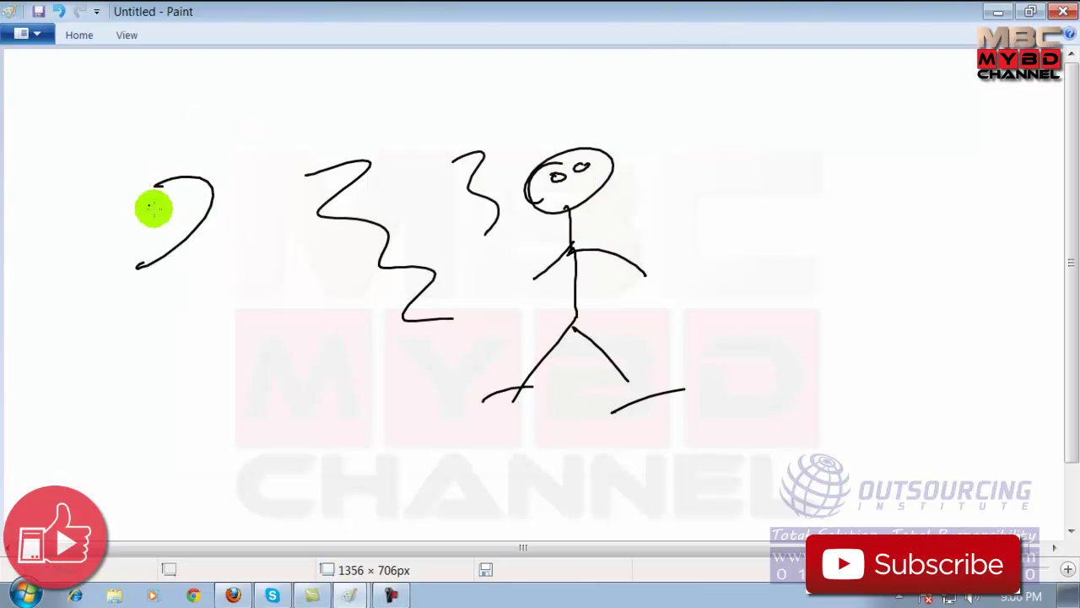
# Erase parts of the two black squiggles and brush a thin orange wavy line beside the stick figure
pyautogui.click(83, 35)
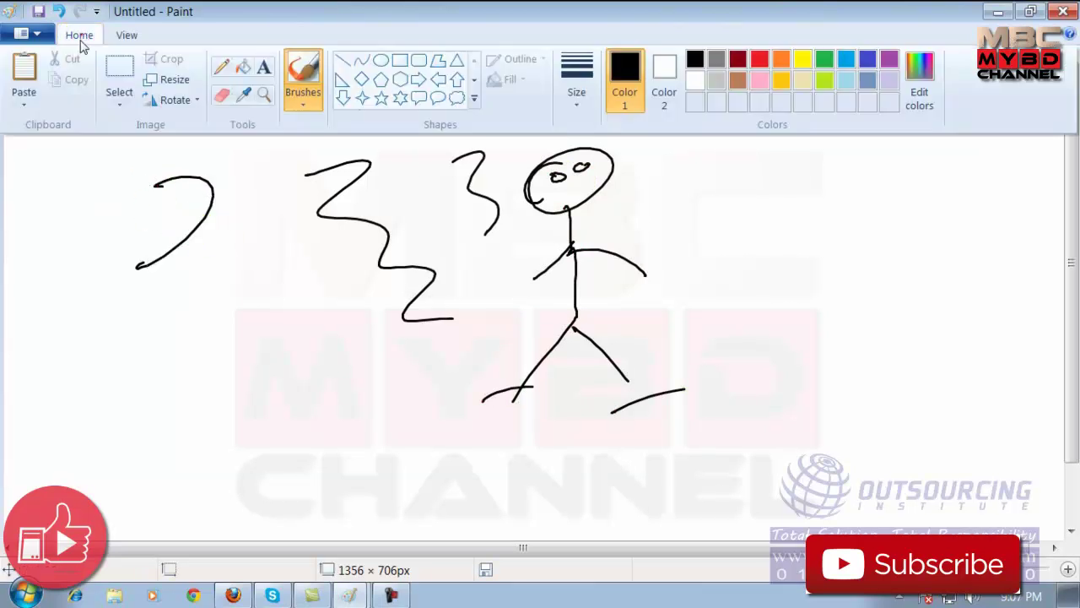
pyautogui.click(228, 94)
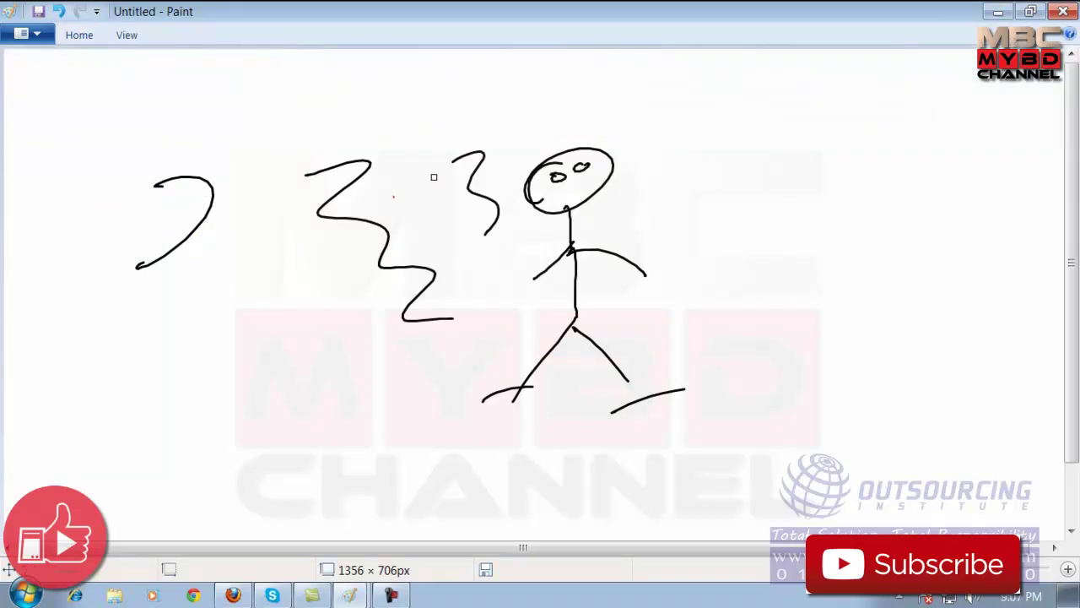
pyautogui.click(79, 35)
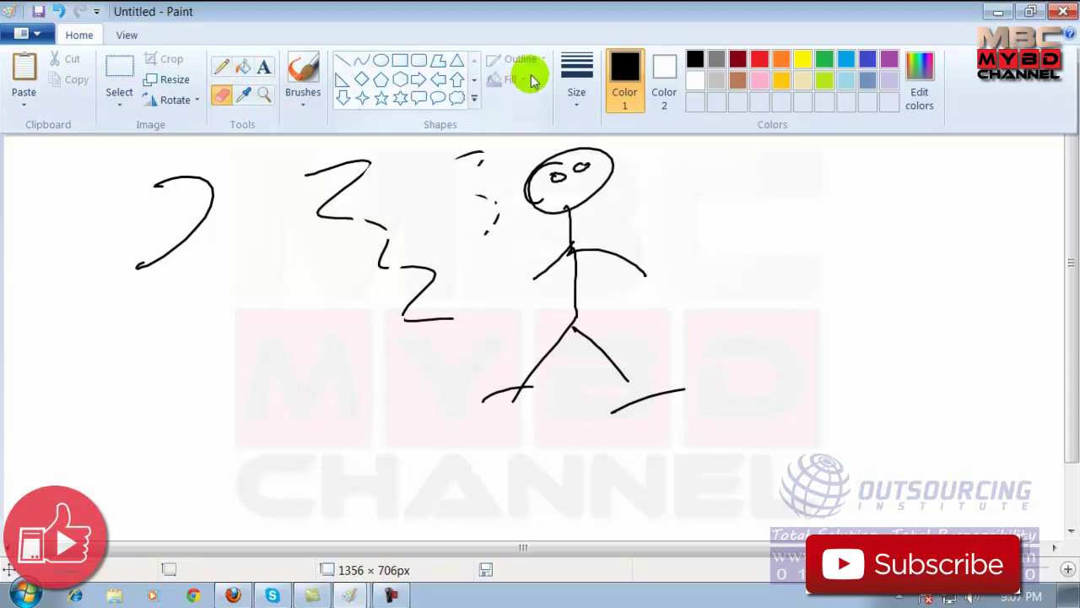
pyautogui.click(782, 58)
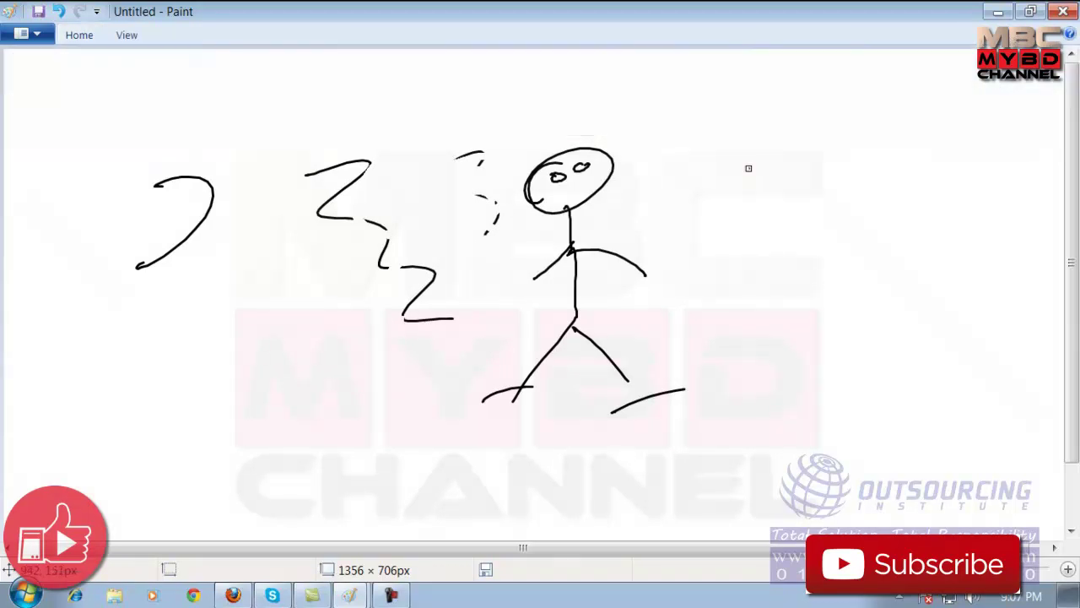
pyautogui.click(79, 34)
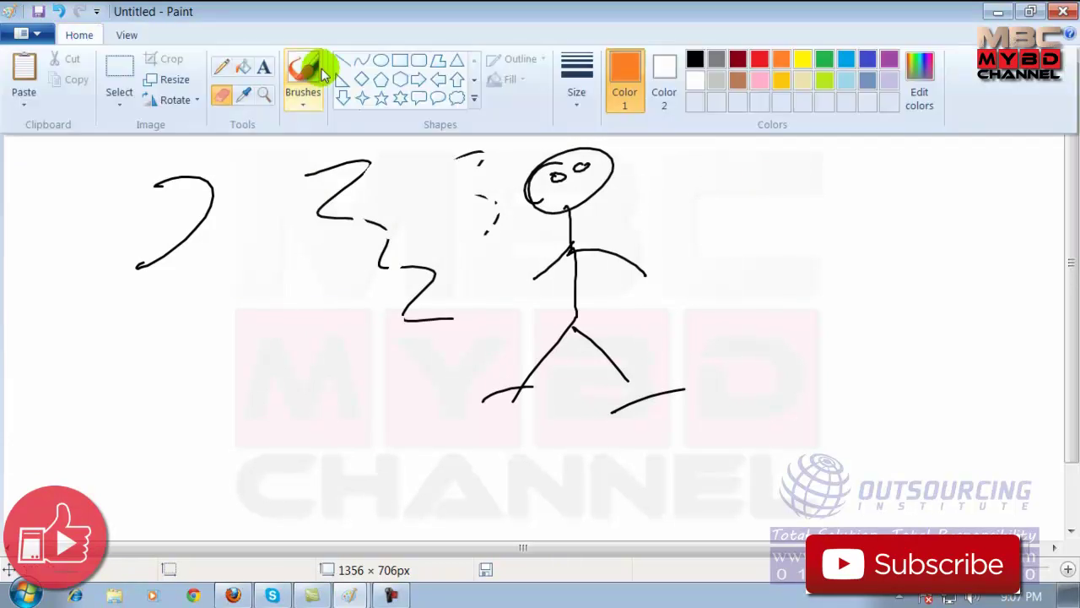
pyautogui.click(314, 67)
pyautogui.moveTo(642, 165)
pyautogui.mouseDown()
pyautogui.moveTo(676, 164)
pyautogui.moveTo(701, 341)
pyautogui.mouseUp()
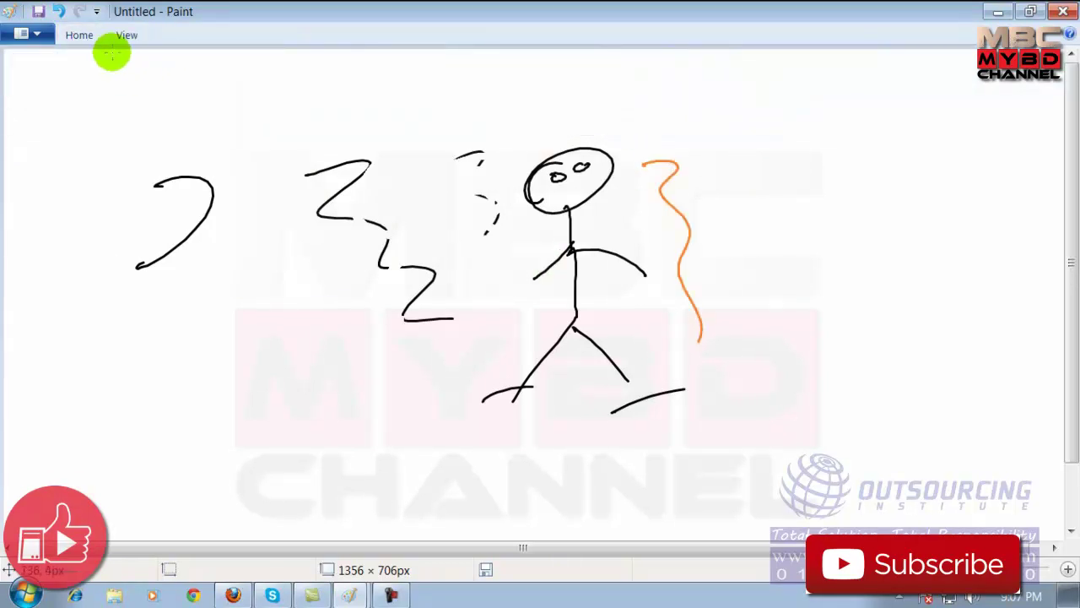
# Paint four thick orange wavy strokes across the drawing with the oil brush
pyautogui.click(84, 35)
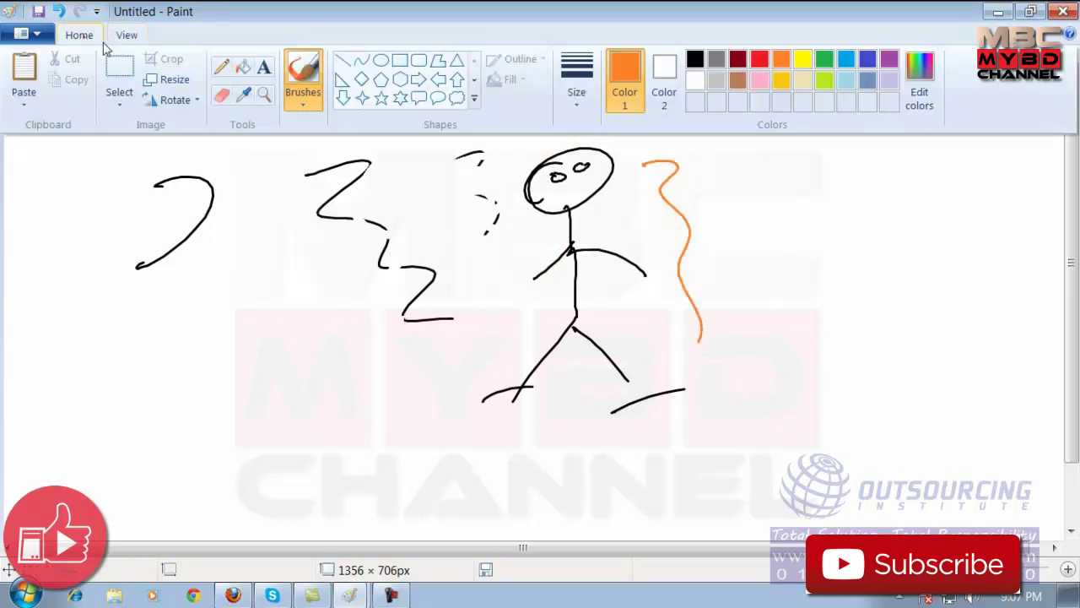
pyautogui.click(303, 103)
pyautogui.click(308, 180)
pyautogui.moveTo(261, 234)
pyautogui.mouseDown()
pyautogui.moveTo(297, 329)
pyautogui.moveTo(308, 451)
pyautogui.mouseUp()
pyautogui.moveTo(422, 213)
pyautogui.mouseDown()
pyautogui.moveTo(483, 159)
pyautogui.moveTo(581, 479)
pyautogui.mouseUp()
pyautogui.moveTo(562, 202)
pyautogui.mouseDown()
pyautogui.moveTo(673, 289)
pyautogui.moveTo(675, 434)
pyautogui.mouseUp()
pyautogui.moveTo(706, 193); pyautogui.dragTo(764, 337)
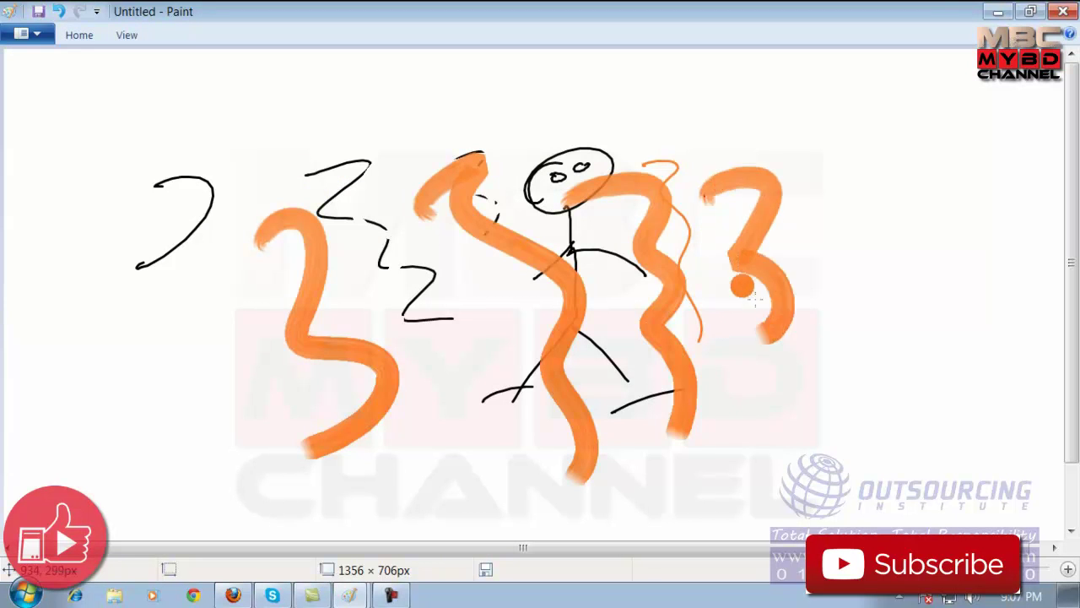
# On the blank canvas, draw a thin orange squiggle with the basic brush and a thick orange one with the oil brush
pyautogui.click(80, 35)
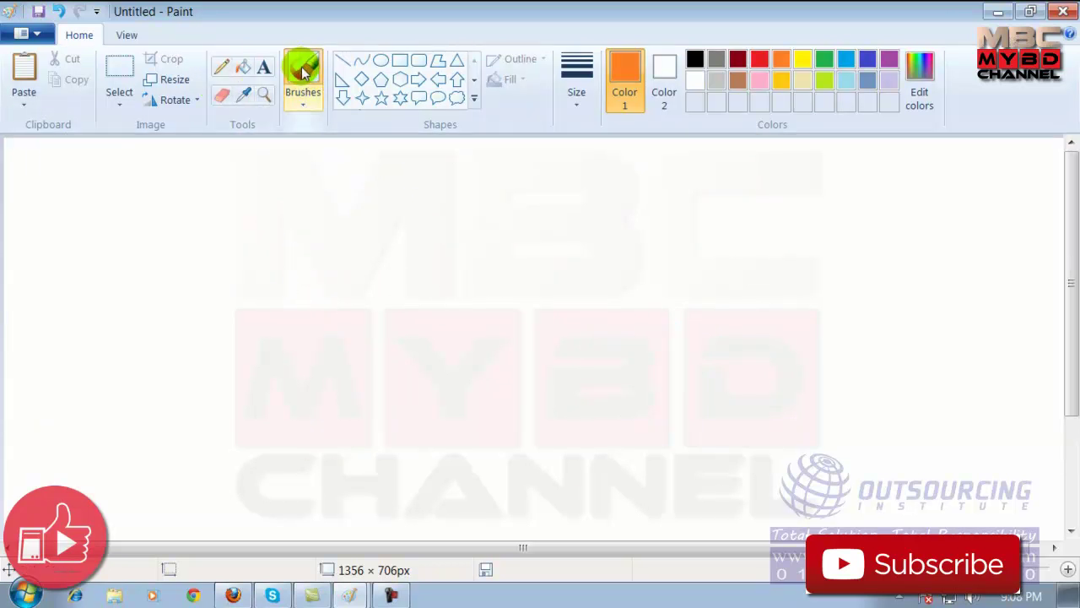
pyautogui.click(304, 103)
pyautogui.click(303, 133)
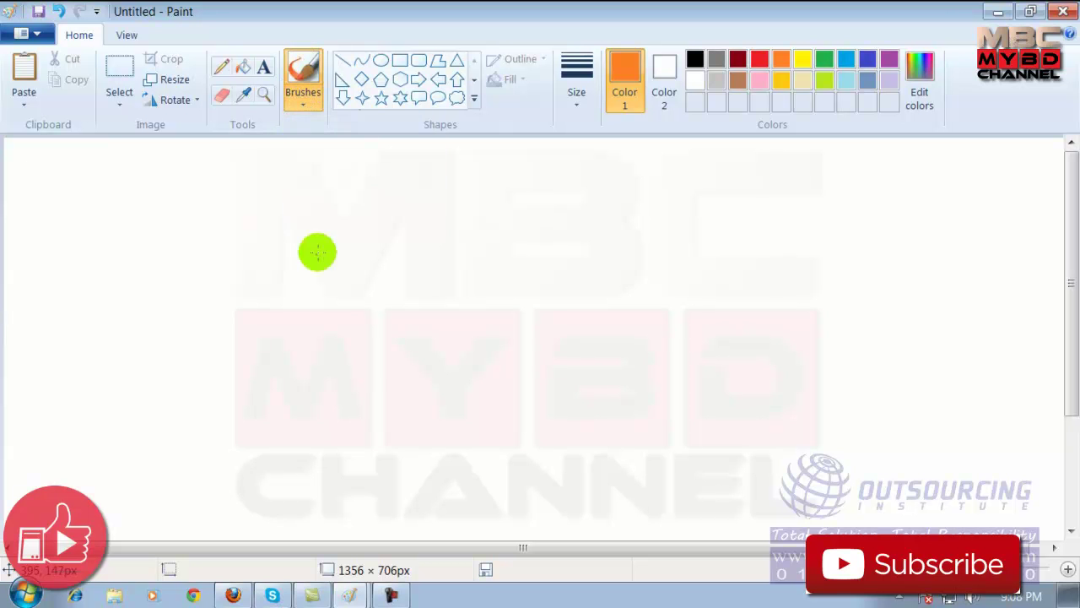
pyautogui.moveTo(404, 304); pyautogui.dragTo(374, 333)
pyautogui.click(302, 100)
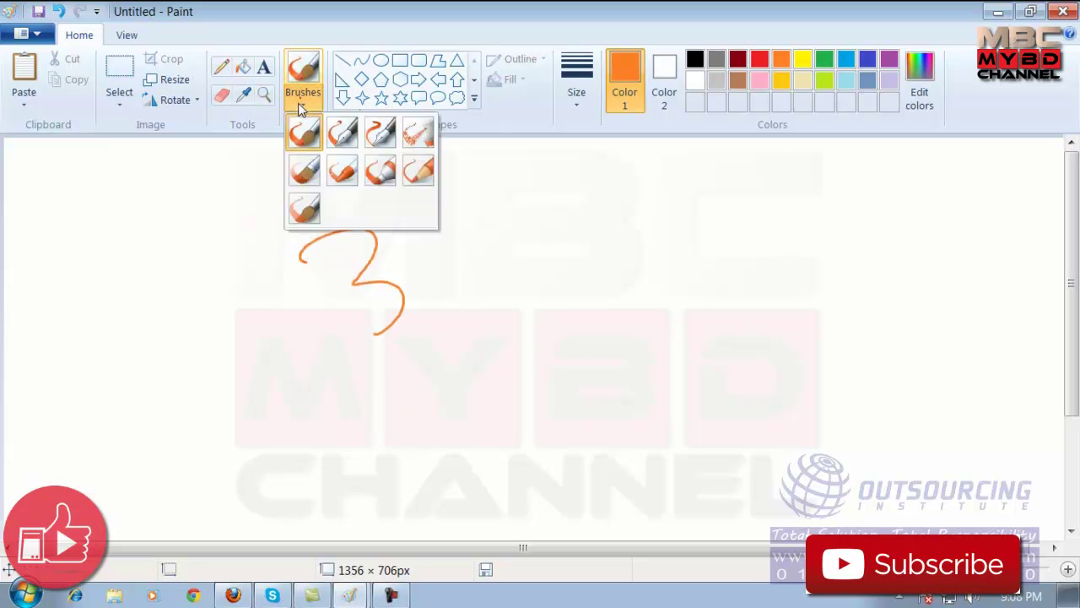
pyautogui.click(304, 173)
pyautogui.moveTo(427, 218)
pyautogui.mouseDown()
pyautogui.moveTo(496, 331)
pyautogui.moveTo(474, 389)
pyautogui.mouseUp()
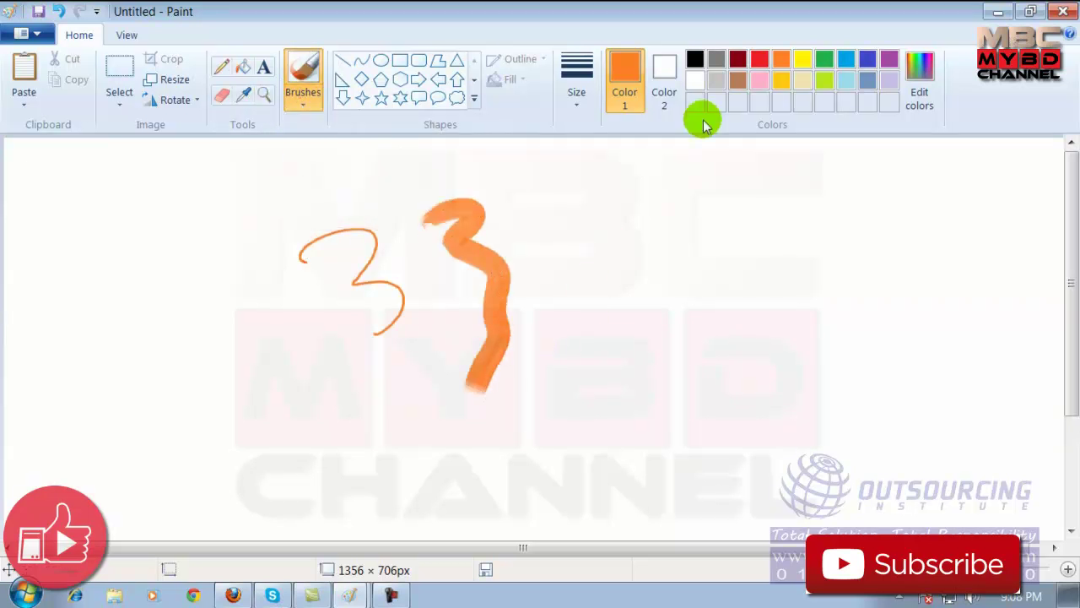
# Paint one thick red and one thick green wavy stroke beside the orange ones
pyautogui.click(756, 60)
pyautogui.moveTo(648, 205)
pyautogui.mouseDown()
pyautogui.moveTo(677, 256)
pyautogui.moveTo(705, 380)
pyautogui.mouseUp()
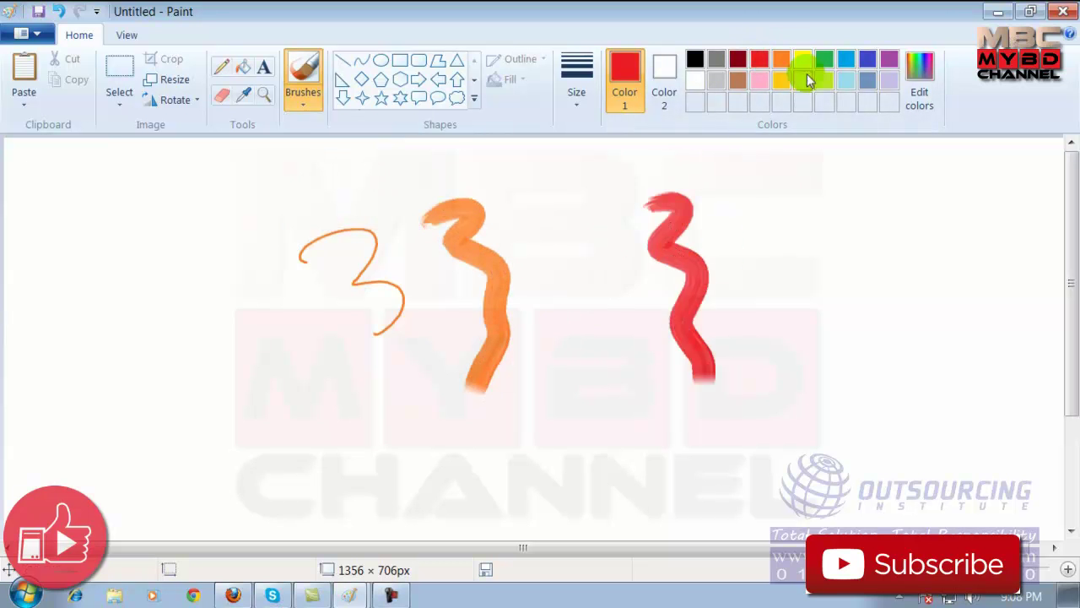
pyautogui.click(824, 60)
pyautogui.moveTo(769, 185)
pyautogui.mouseDown()
pyautogui.moveTo(844, 346)
pyautogui.moveTo(823, 386)
pyautogui.mouseUp()
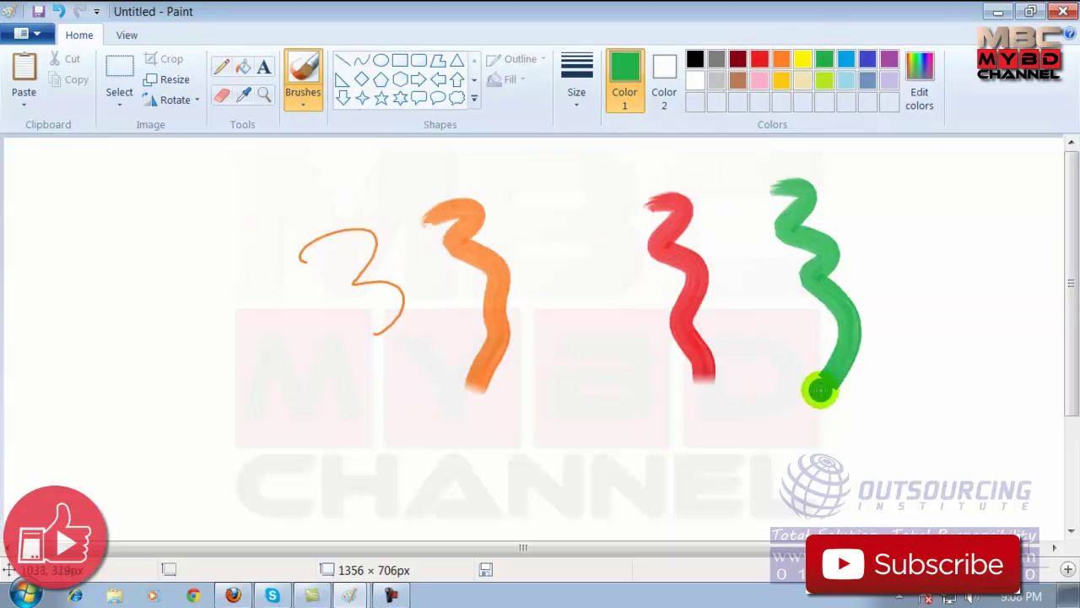
# Draw a thin green squiggle and a green circle with the Pencil tool beside the thin orange squiggle
pyautogui.click(223, 67)
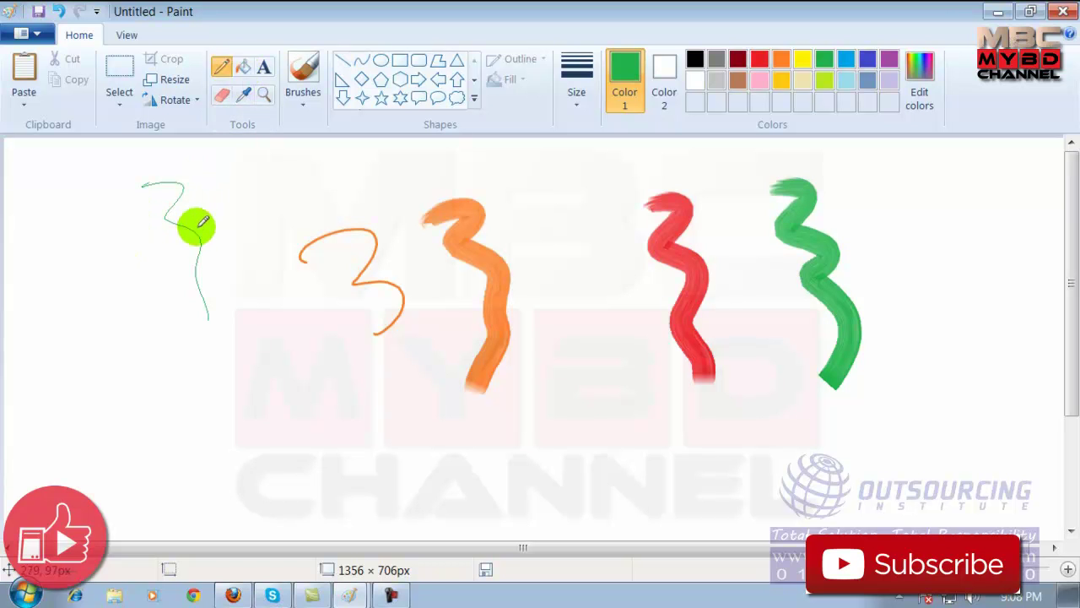
pyautogui.moveTo(252, 168)
pyautogui.mouseDown()
pyautogui.moveTo(257, 272)
pyautogui.moveTo(285, 178)
pyautogui.moveTo(258, 171)
pyautogui.mouseUp()
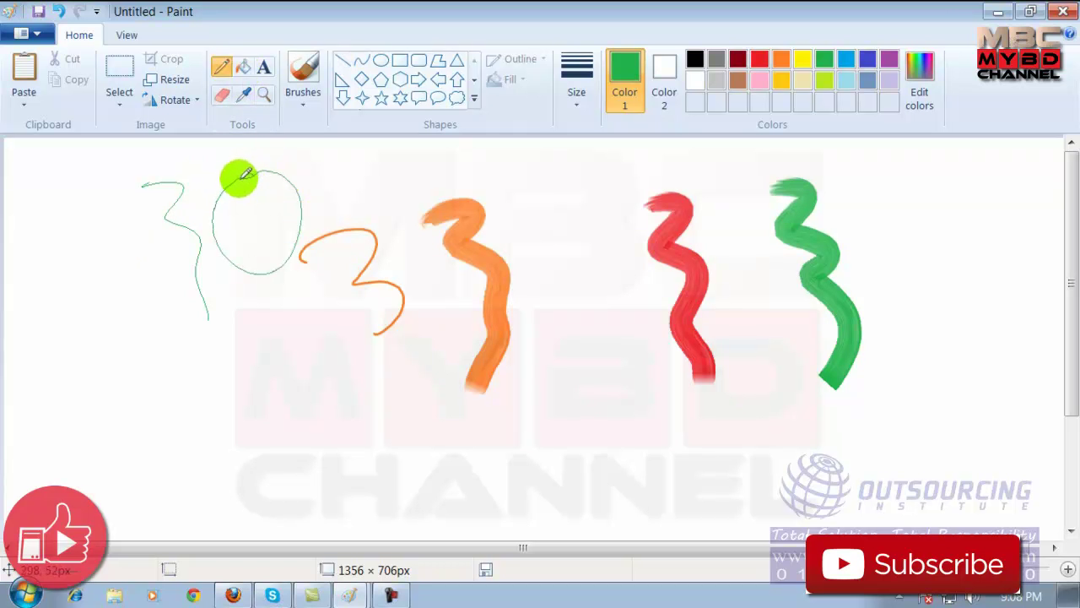
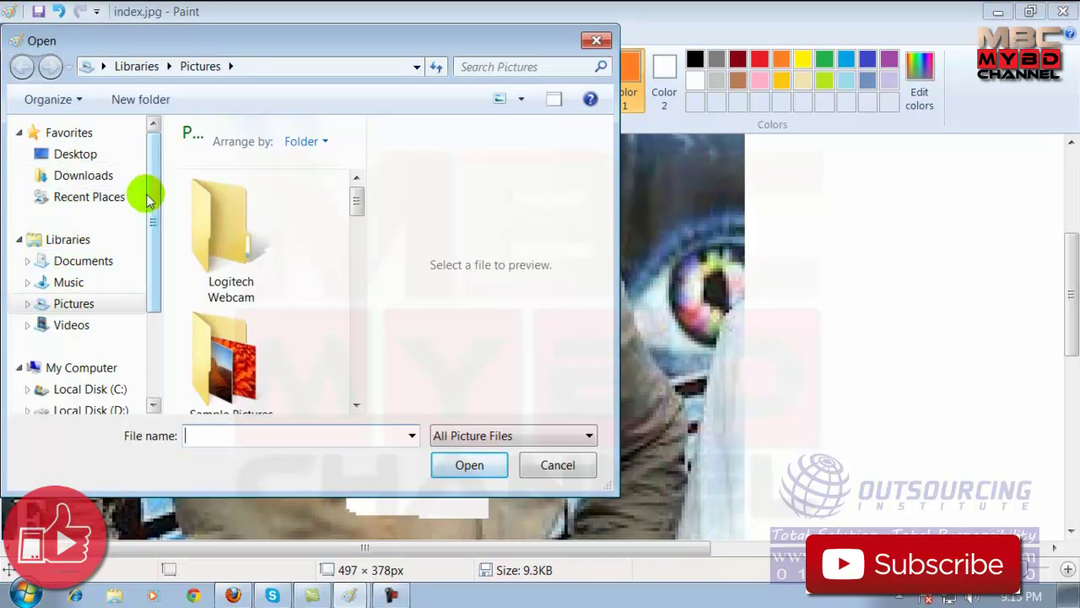
# Leave the Open dialog and start a new blank picture without saving index.jpg, enlarging the canvas to 1331 × 534 px
pyautogui.scroll(-2, 148, 211)
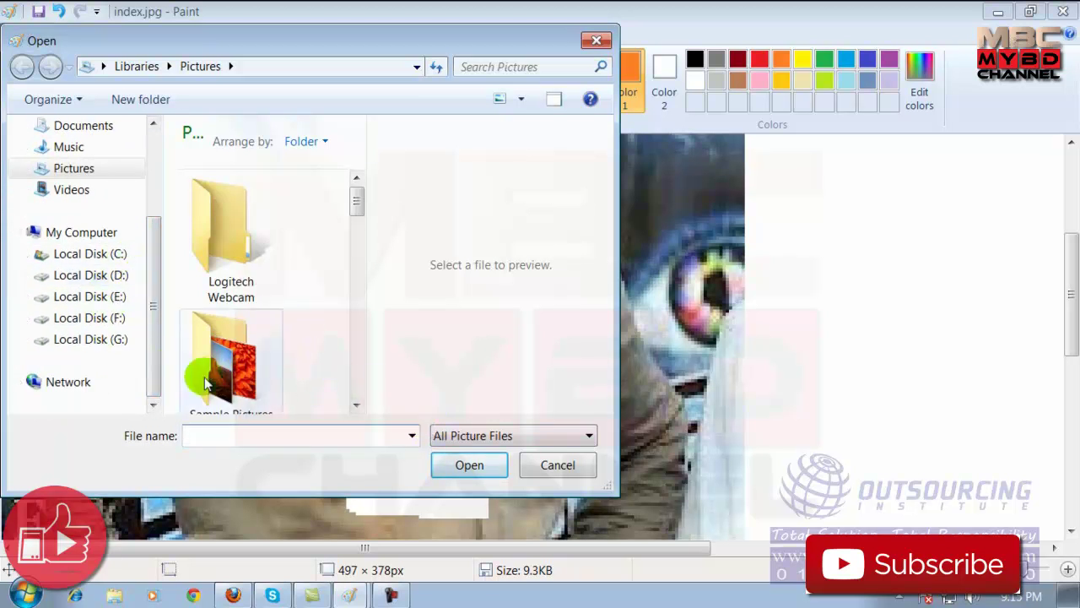
pyautogui.click(549, 465)
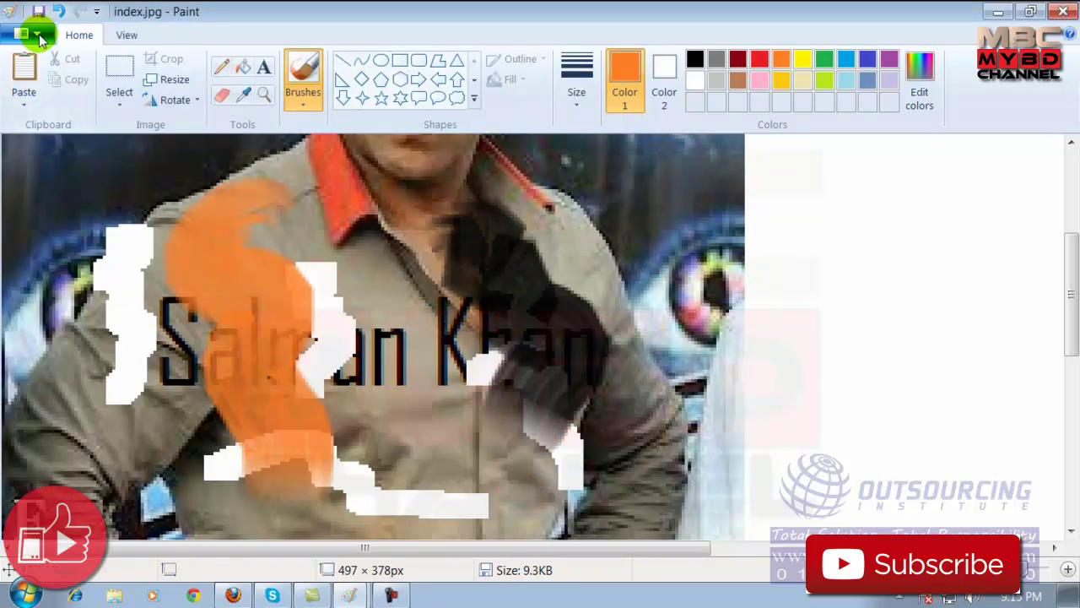
pyautogui.click(33, 35)
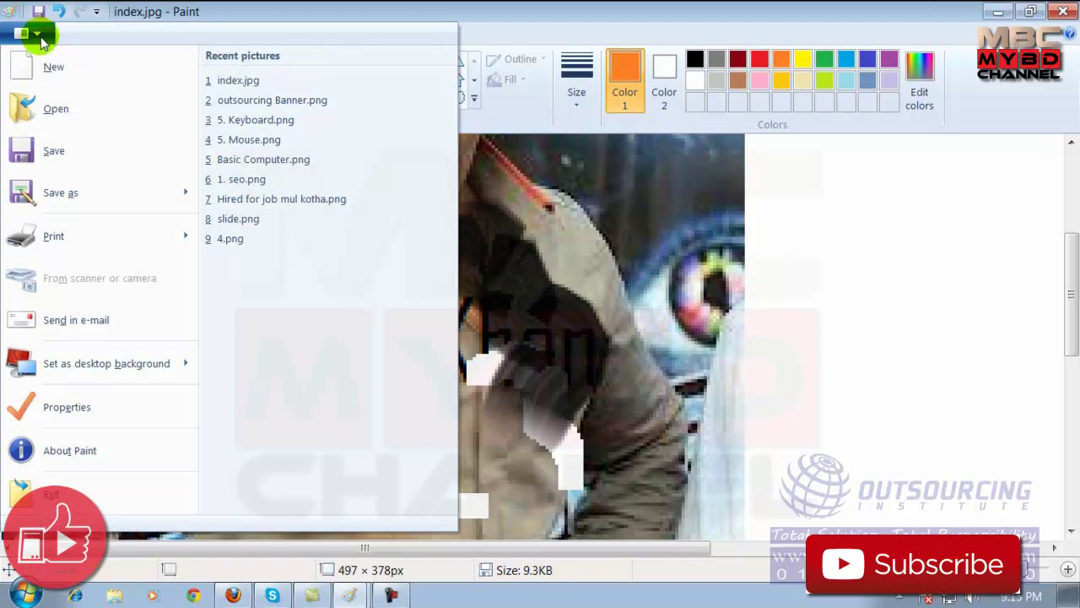
pyautogui.click(39, 34)
pyautogui.click(36, 34)
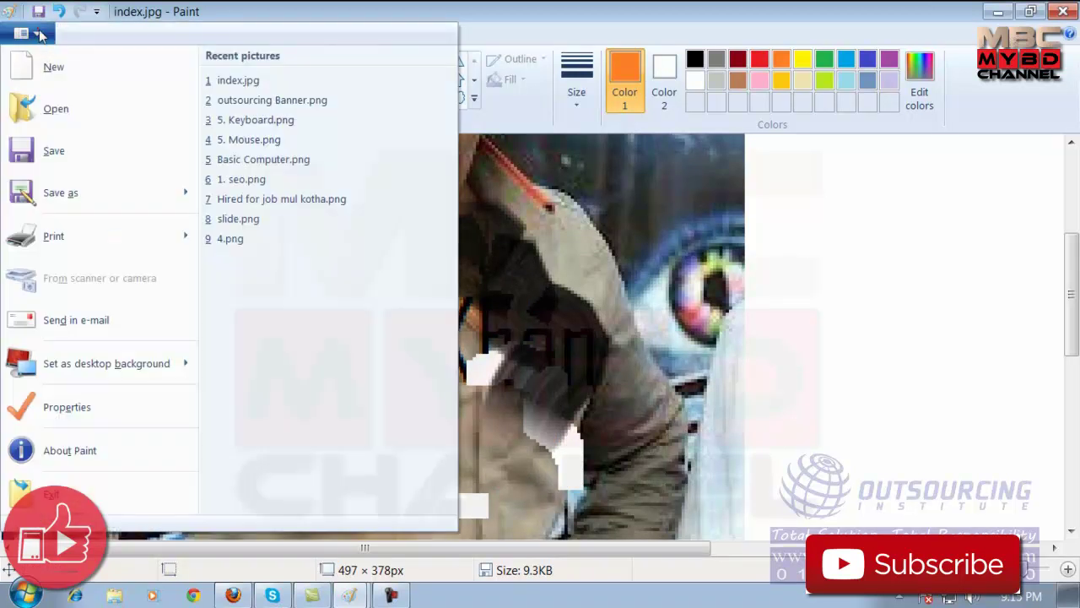
pyautogui.click(40, 73)
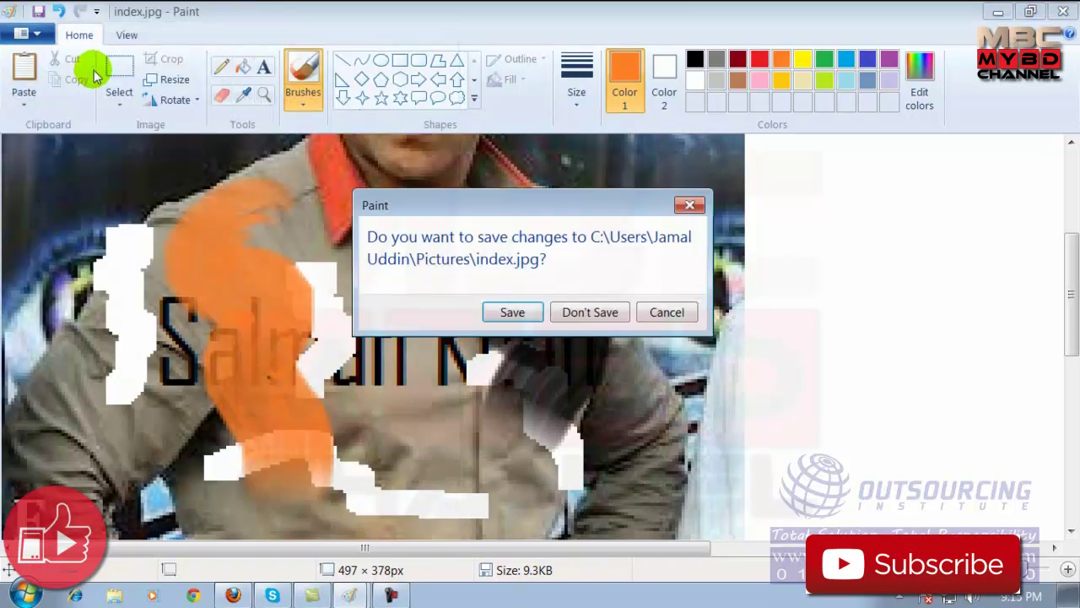
pyautogui.click(590, 312)
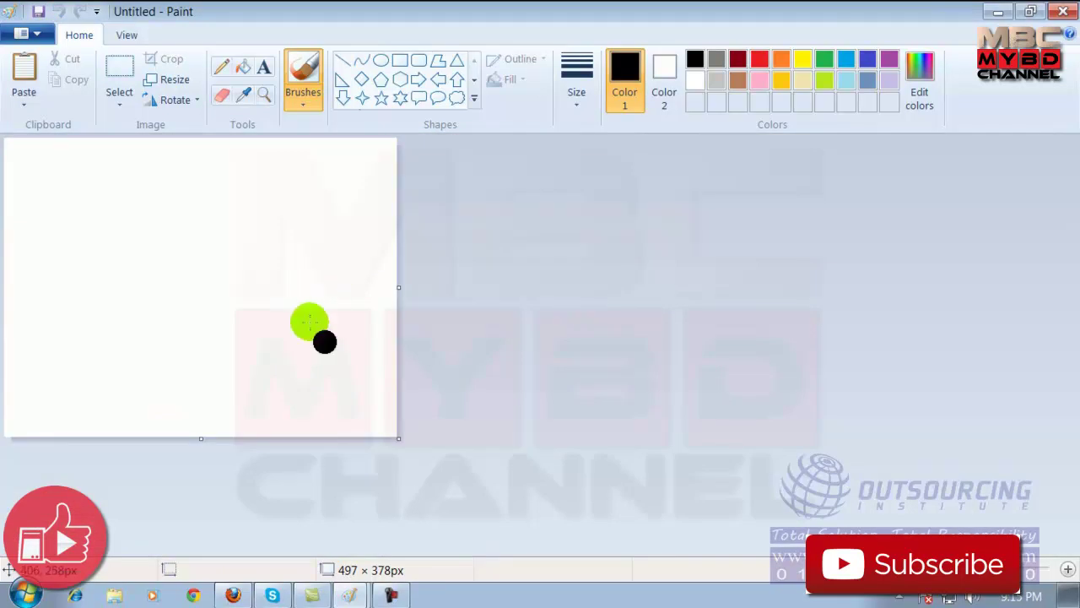
pyautogui.moveTo(400, 438); pyautogui.dragTo(1057, 559)
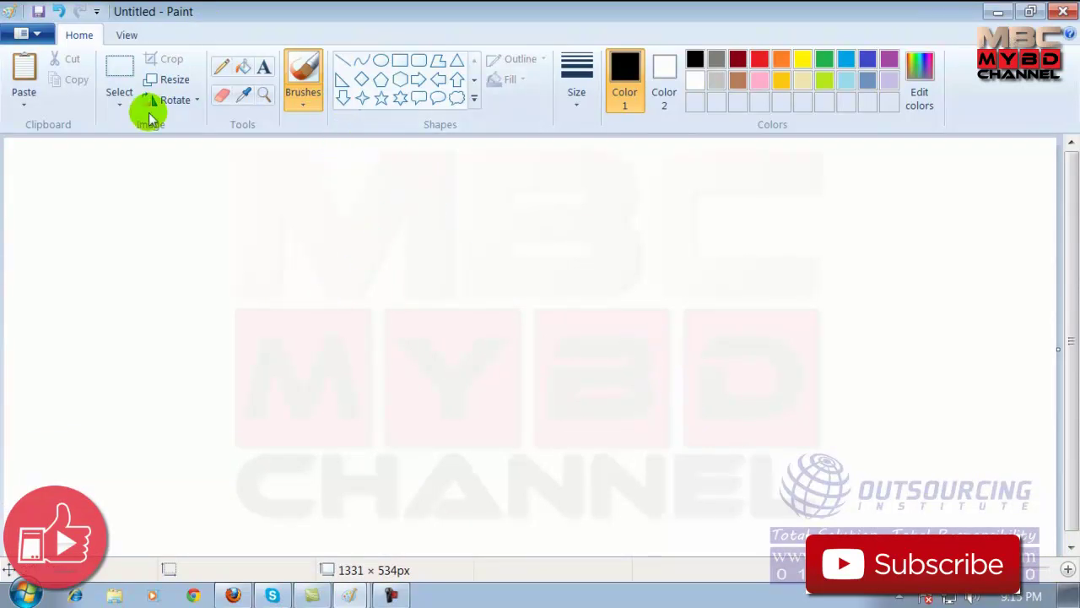
# Paint a thick black stick figure with a round head, two eyes, a smiling mouth, a neck, horizontal arms and two legs
pyautogui.moveTo(398, 210)
pyautogui.mouseDown()
pyautogui.moveTo(546, 219)
pyautogui.moveTo(485, 326)
pyautogui.moveTo(398, 262)
pyautogui.moveTo(439, 200)
pyautogui.mouseUp()
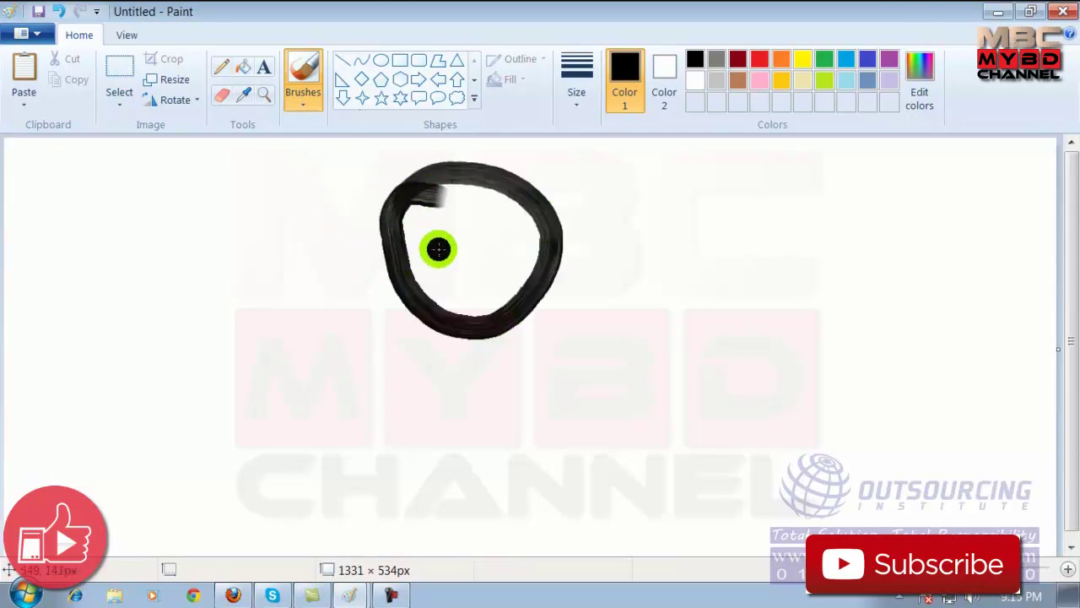
pyautogui.click(503, 243)
pyautogui.moveTo(451, 281); pyautogui.dragTo(500, 273)
pyautogui.moveTo(474, 341); pyautogui.dragTo(453, 395)
pyautogui.moveTo(310, 387); pyautogui.dragTo(601, 388)
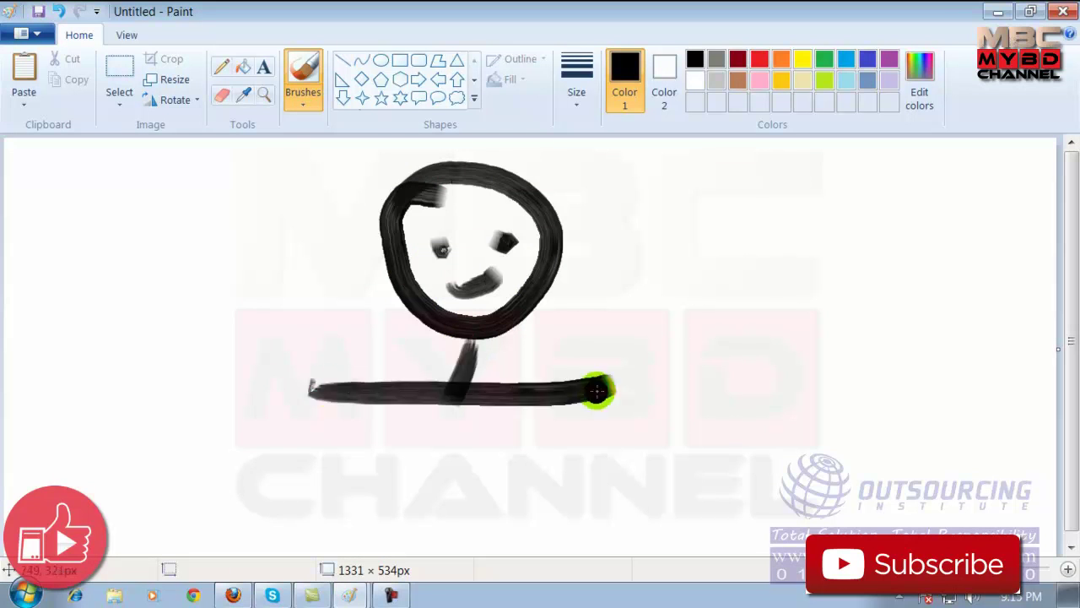
pyautogui.moveTo(455, 396)
pyautogui.mouseDown()
pyautogui.moveTo(356, 524)
pyautogui.moveTo(605, 527)
pyautogui.mouseUp()
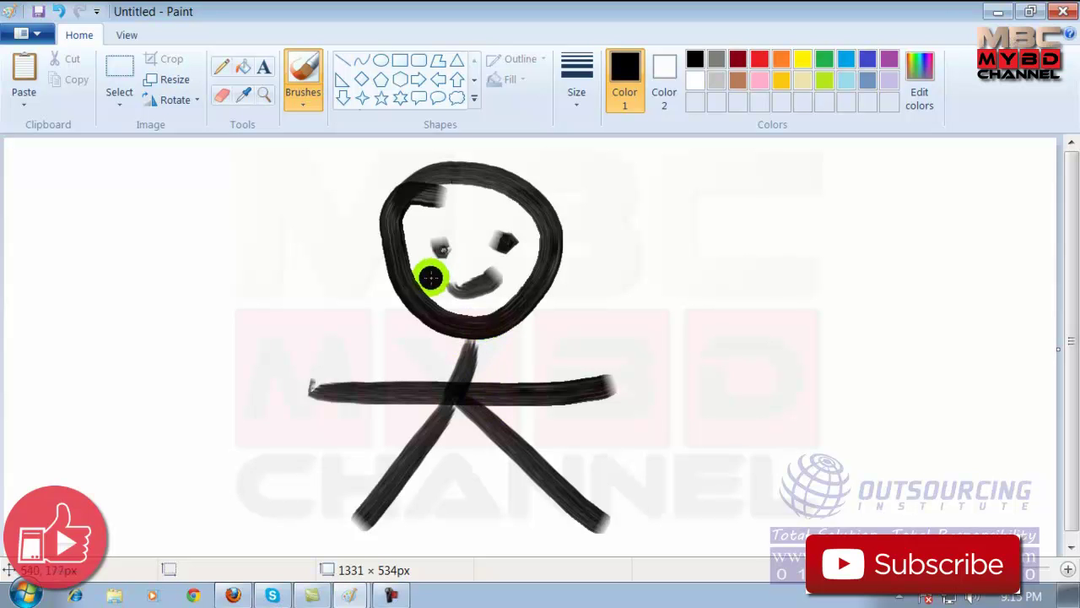
# Save the drawing as the PNG file "my cartoon" on Local Disk (F:)
pyautogui.click(38, 35)
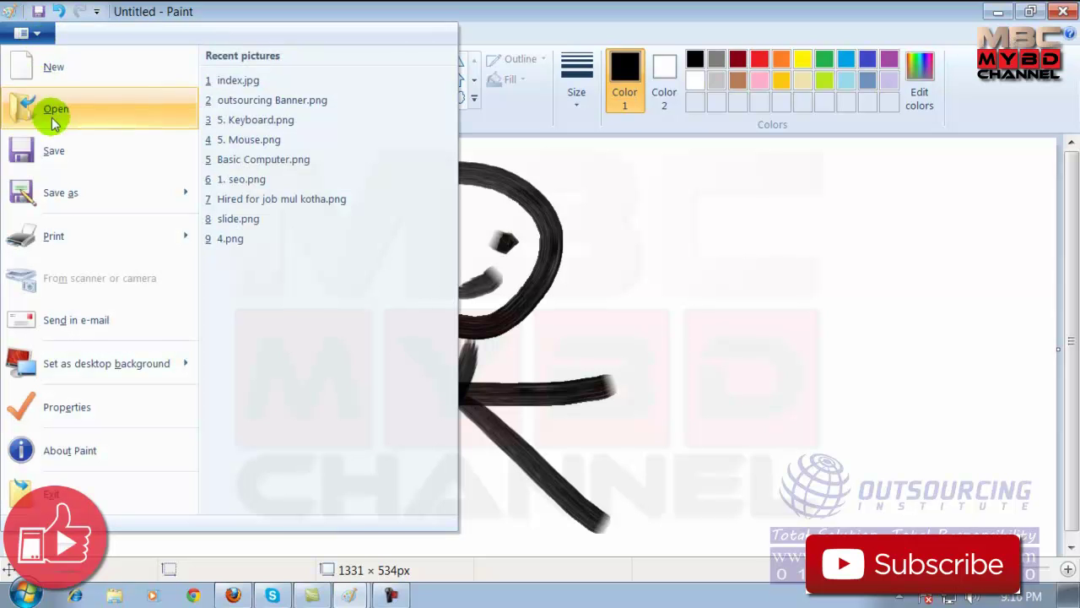
pyautogui.click(57, 152)
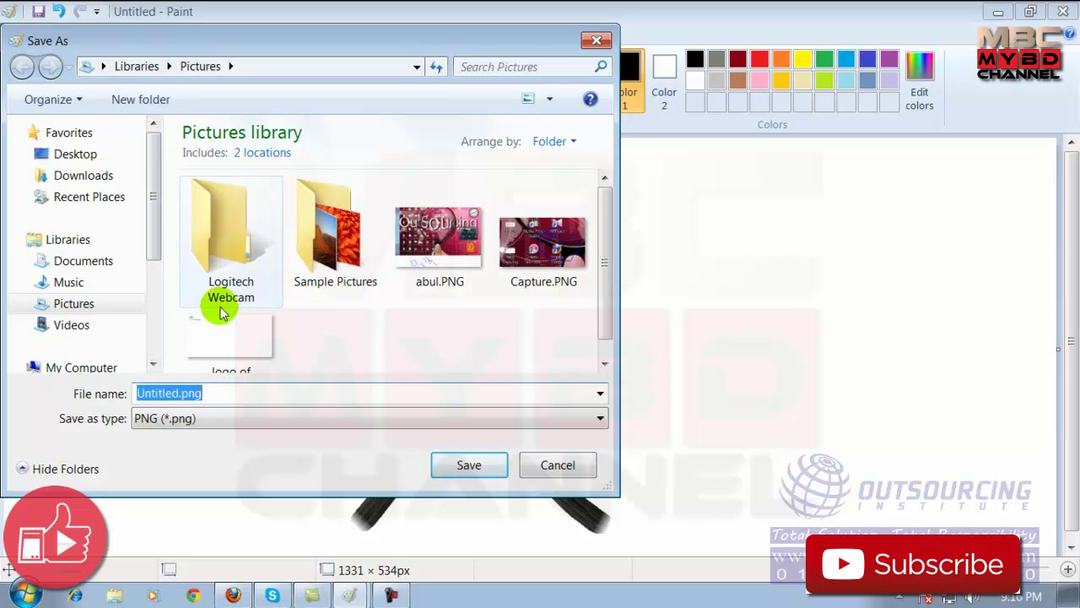
pyautogui.press('BackSpace')
pyautogui.write('toon')
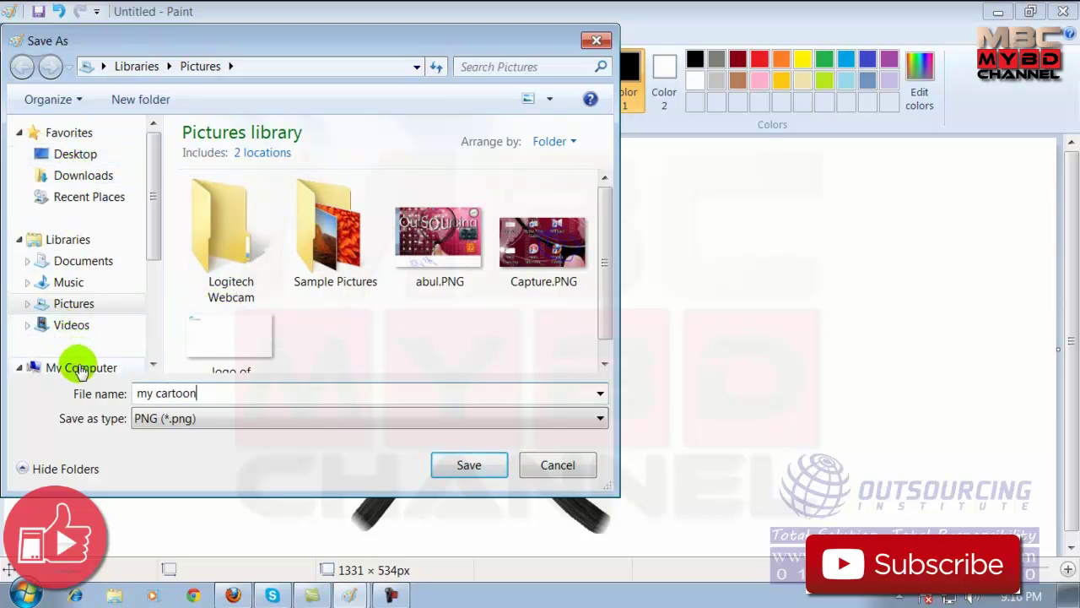
pyautogui.moveTo(153, 229); pyautogui.dragTo(148, 309)
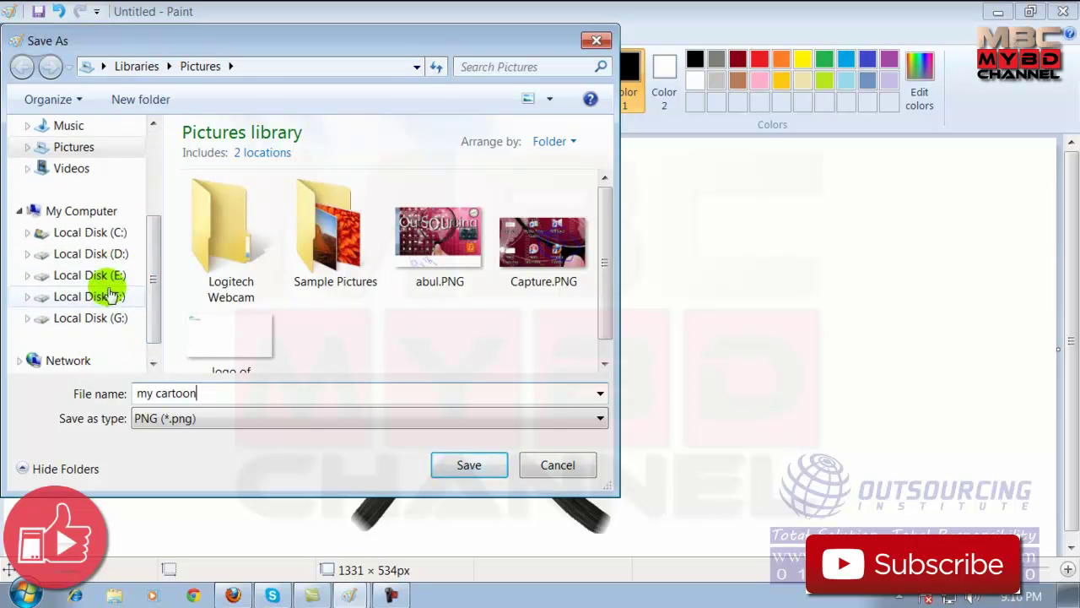
pyautogui.click(110, 300)
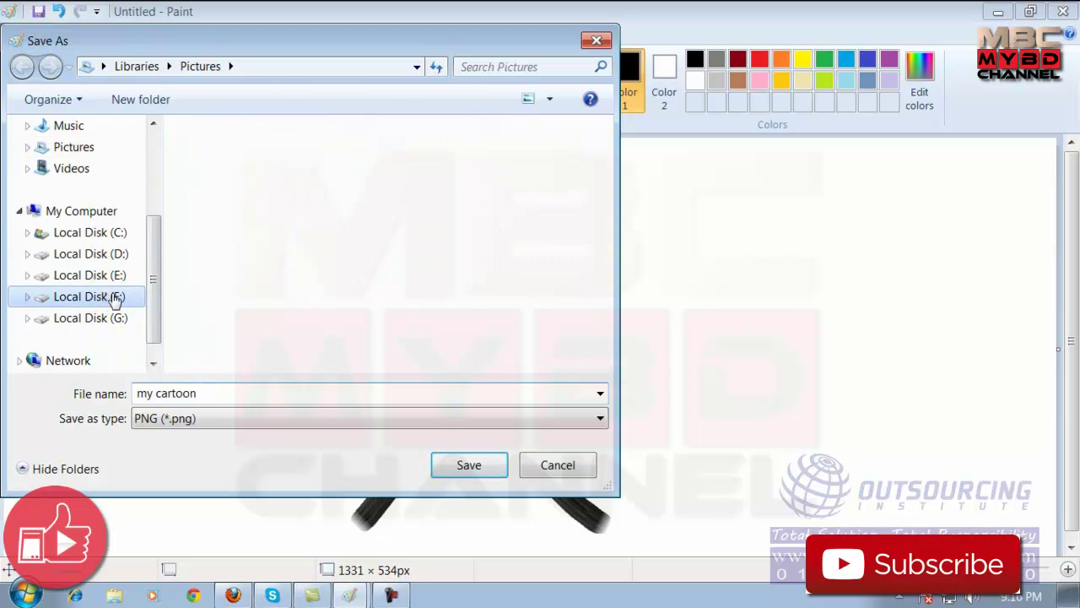
pyautogui.moveTo(609, 181); pyautogui.dragTo(612, 312)
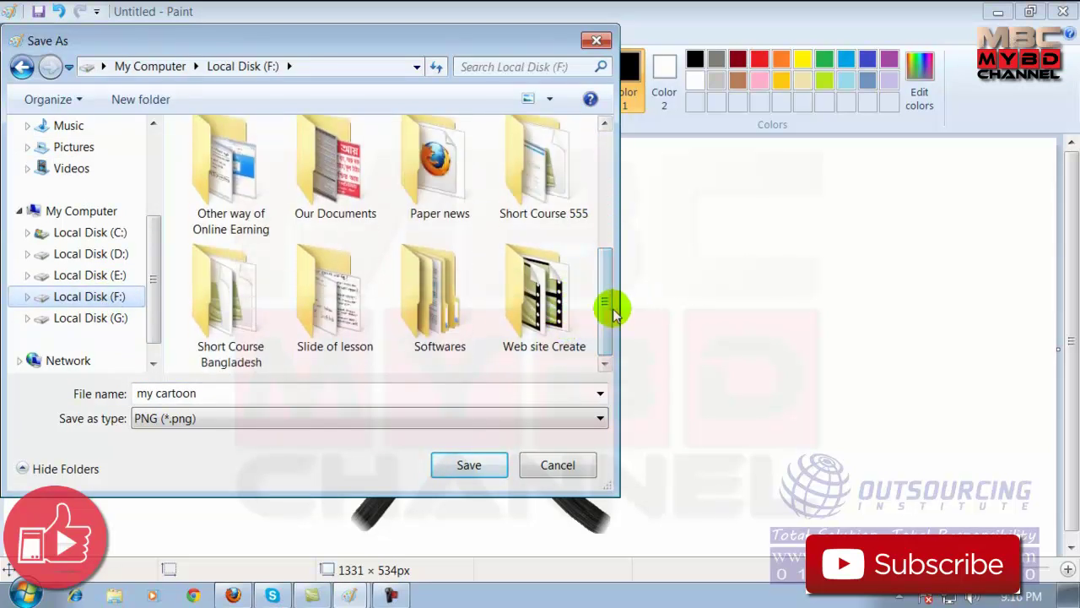
pyautogui.click(295, 394)
pyautogui.click(368, 391)
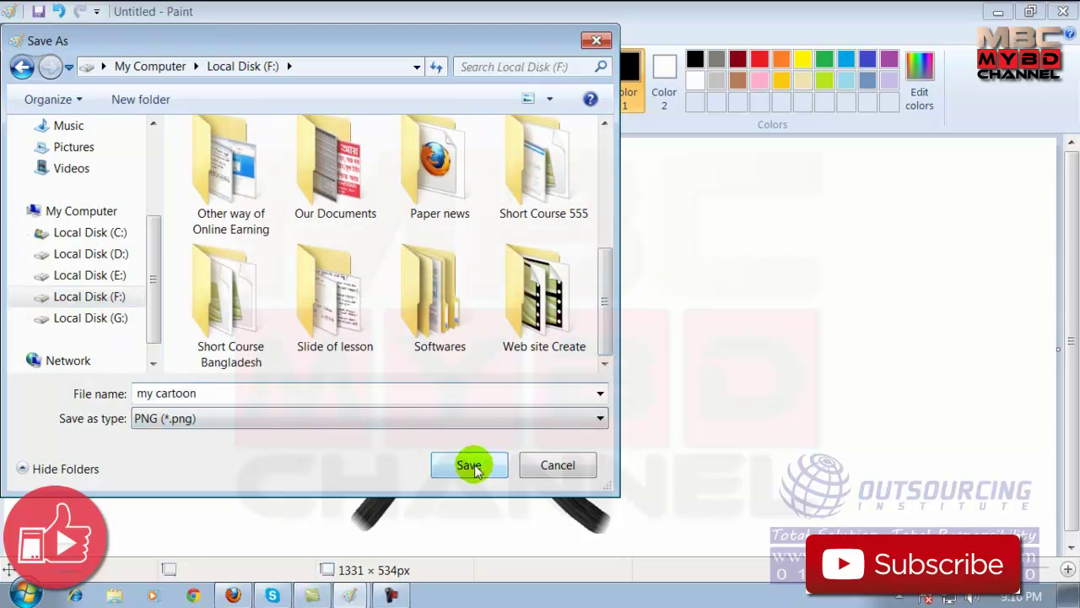
pyautogui.click(470, 465)
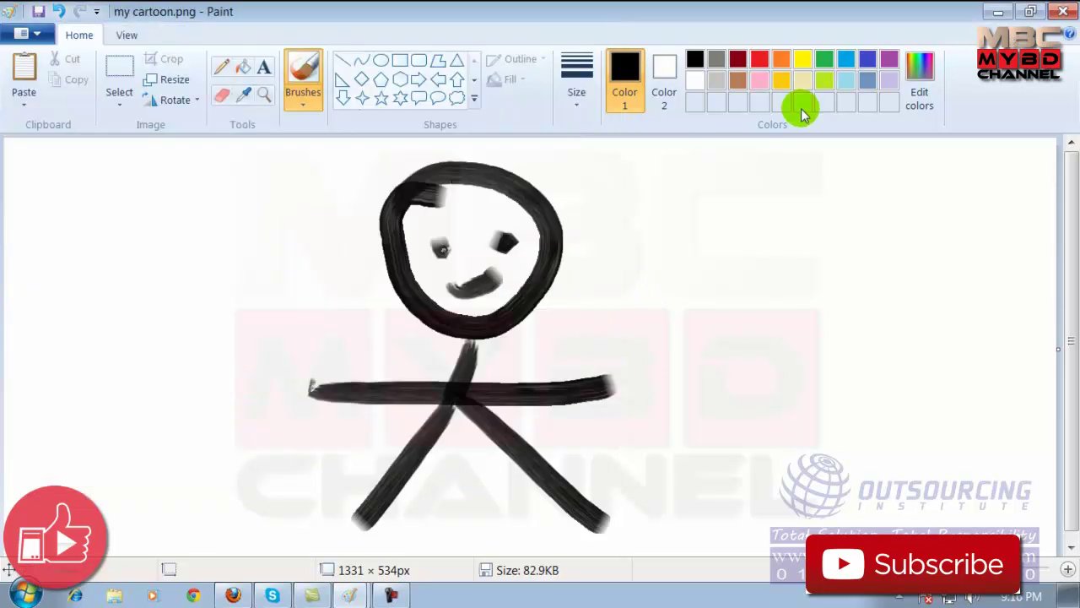
# Close Paint, then view my cartoon.png from Local Disk (F:) in Windows Photo Viewer and close the viewer
pyautogui.click(1063, 12)
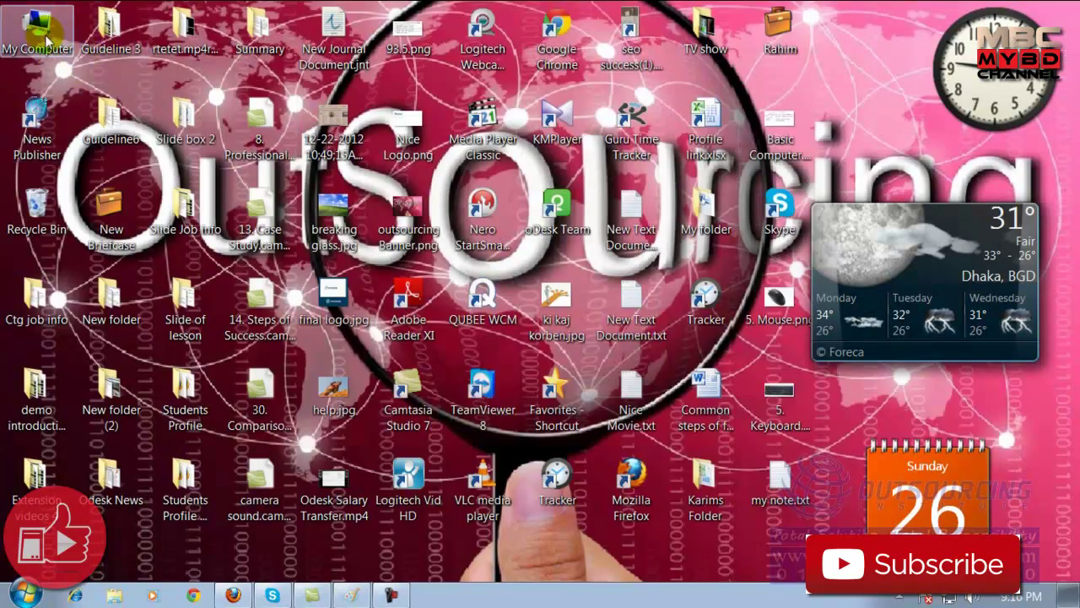
pyautogui.doubleClick(48, 63)
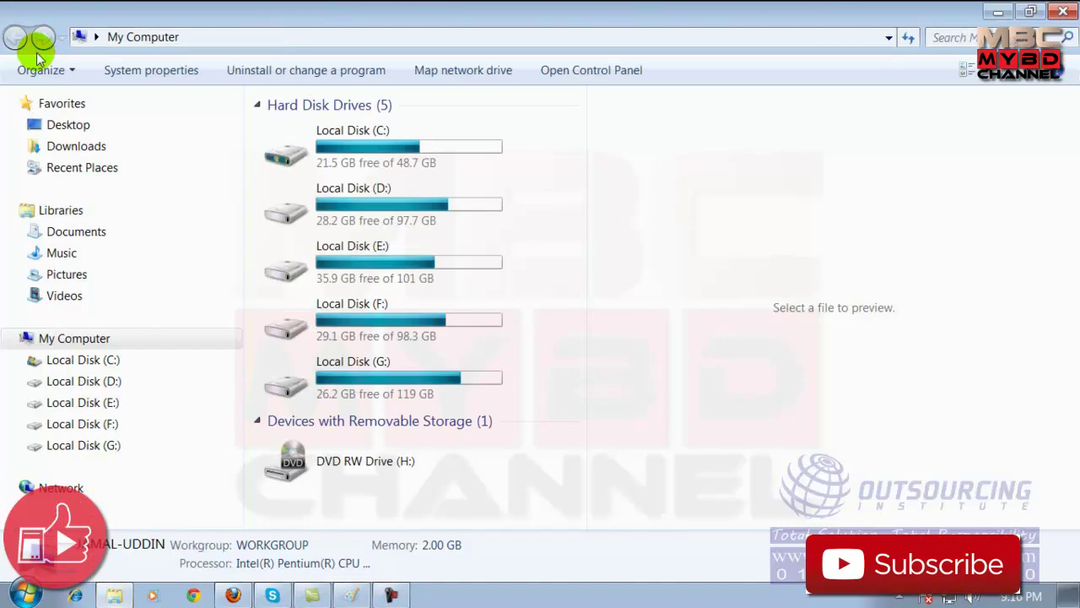
pyautogui.doubleClick(424, 315)
pyautogui.moveTo(570, 152); pyautogui.dragTo(557, 448)
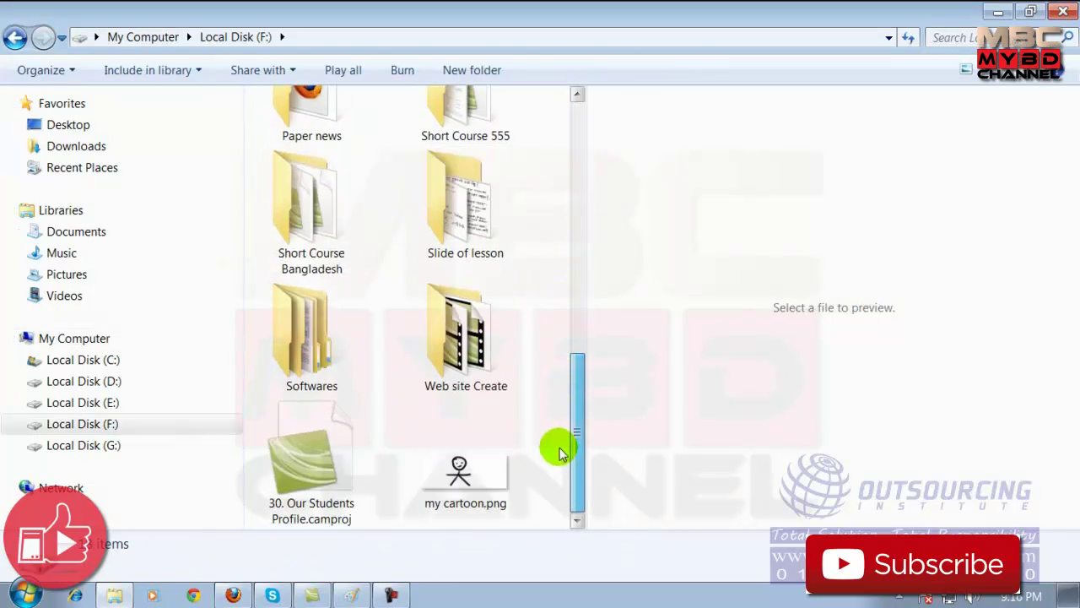
pyautogui.doubleClick(448, 476)
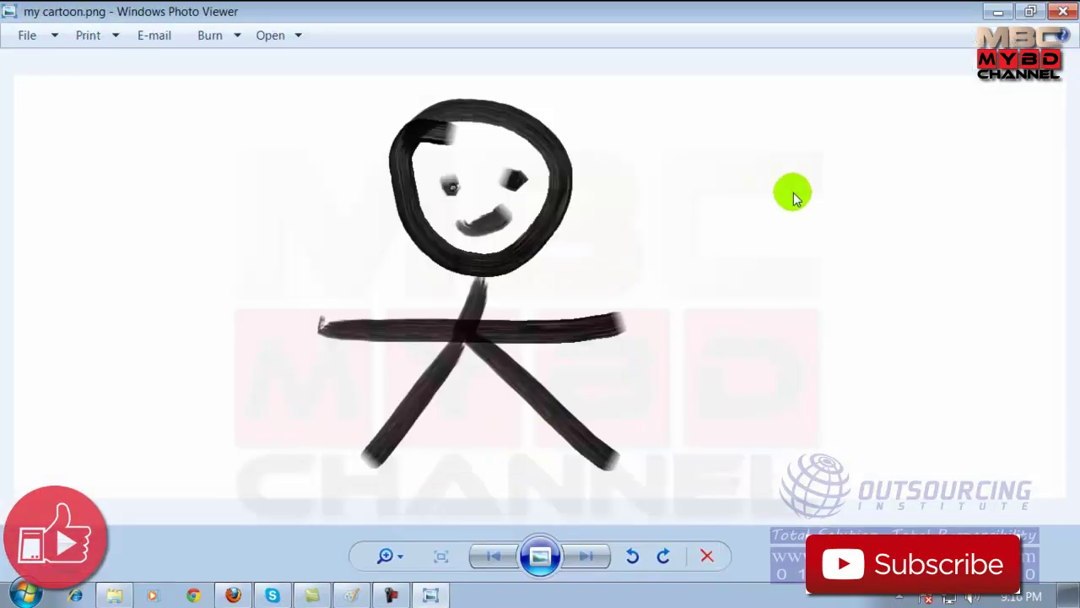
pyautogui.click(1063, 12)
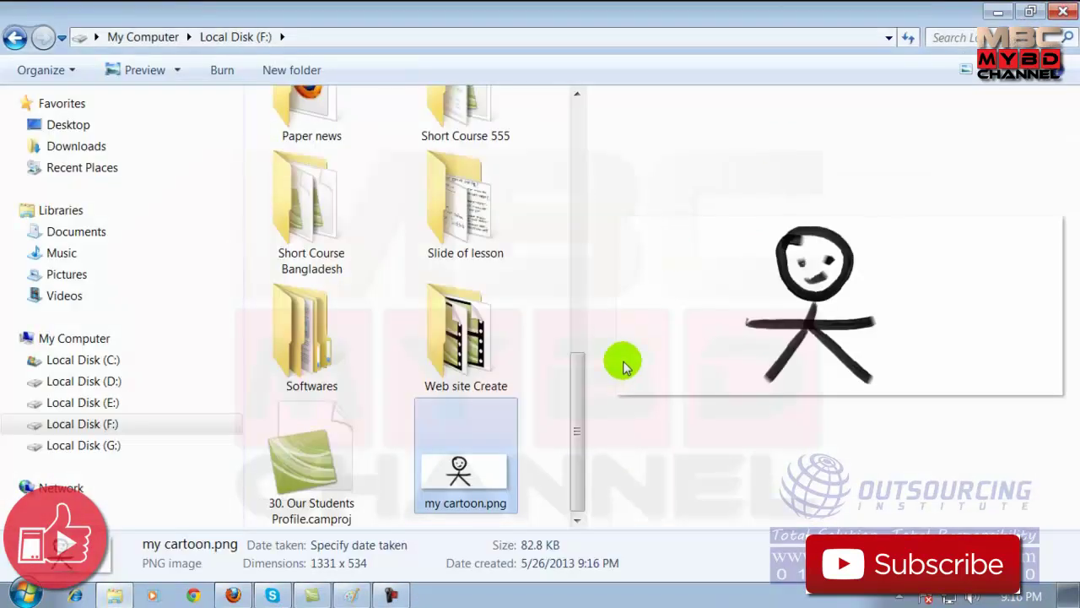
# Set my cartoon.png as the desktop background from Windows Photo Viewer and show the desktop
pyautogui.doubleClick(473, 456)
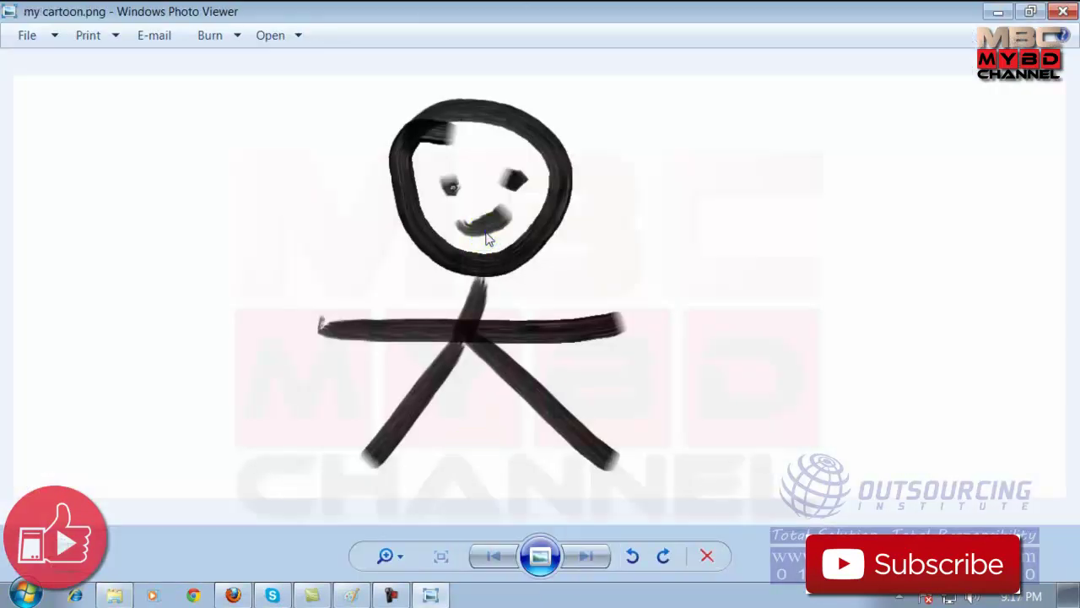
pyautogui.rightClick(487, 240)
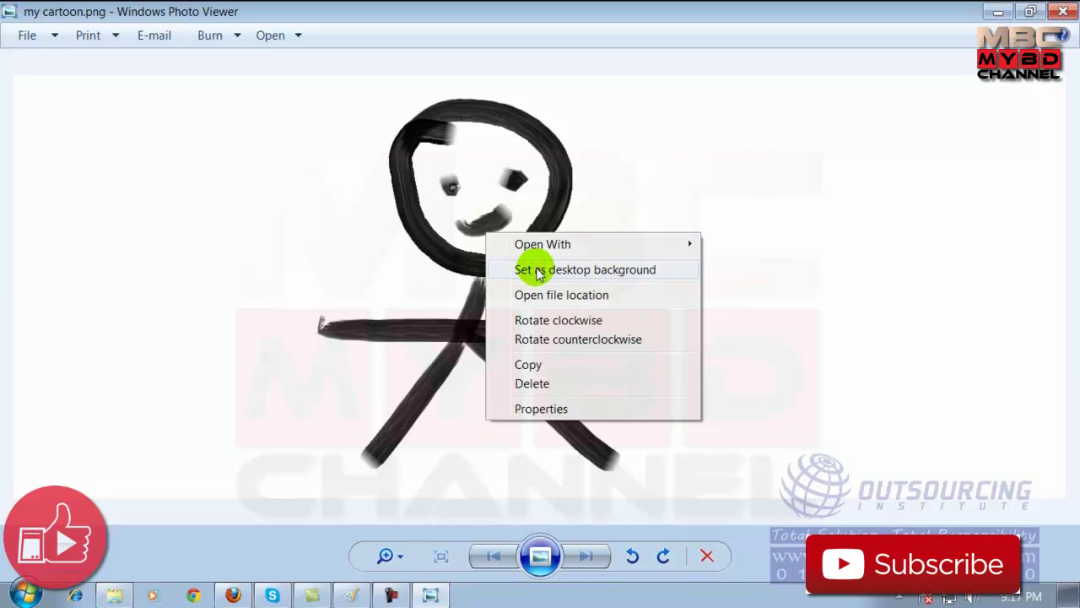
pyautogui.click(582, 272)
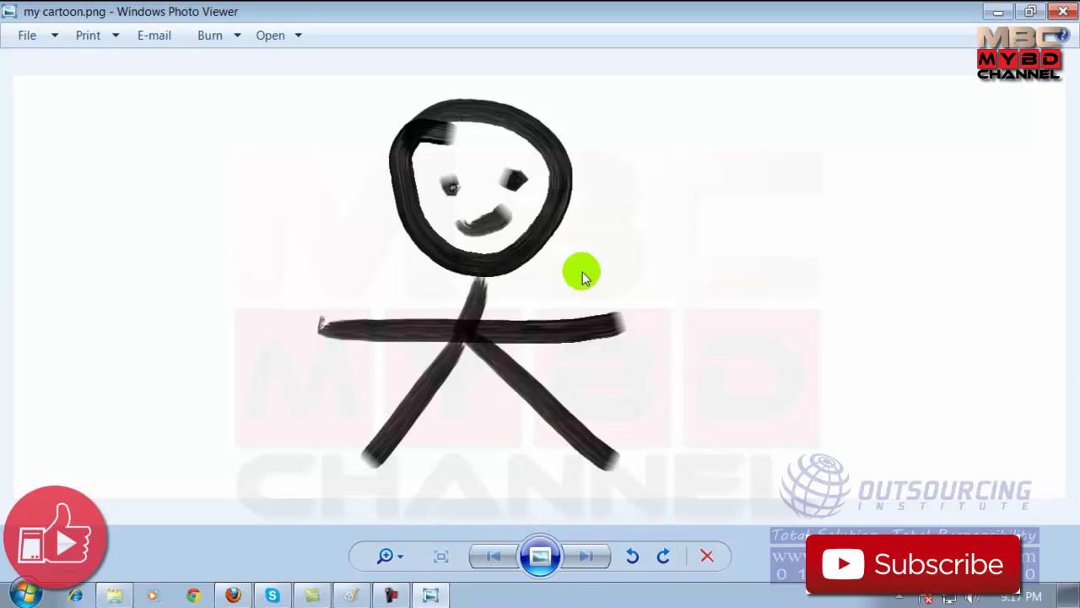
pyautogui.click(996, 12)
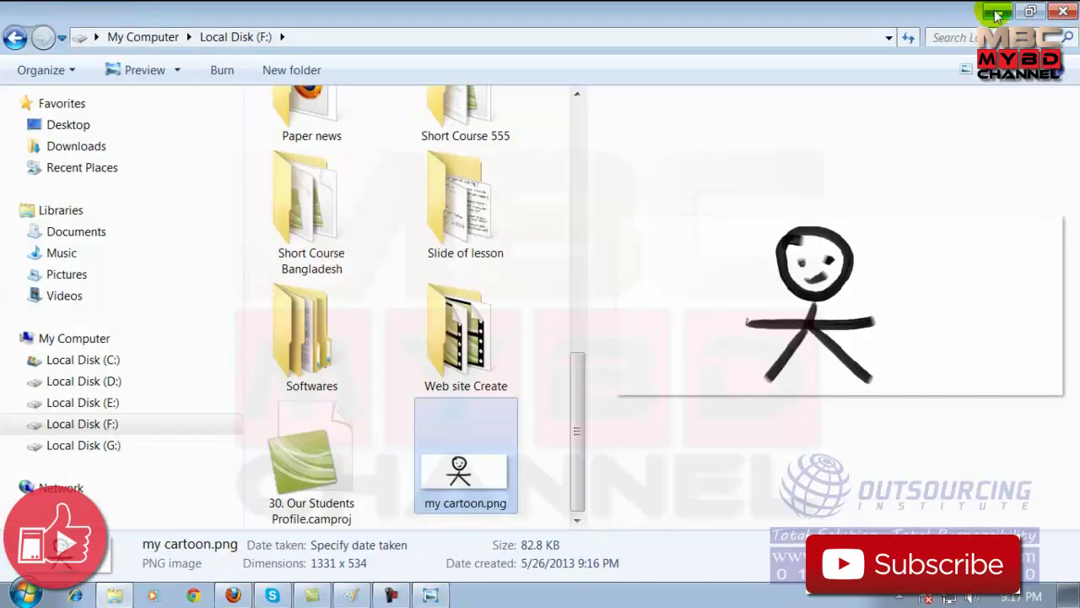
pyautogui.press('super+d')
pyautogui.click(569, 267)
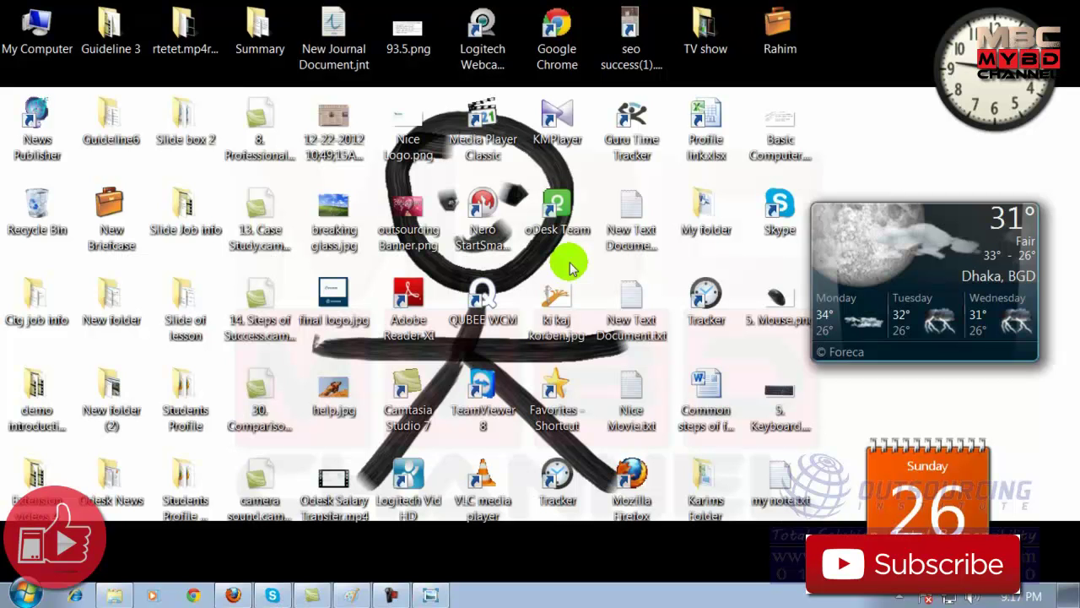
pyautogui.click(496, 291)
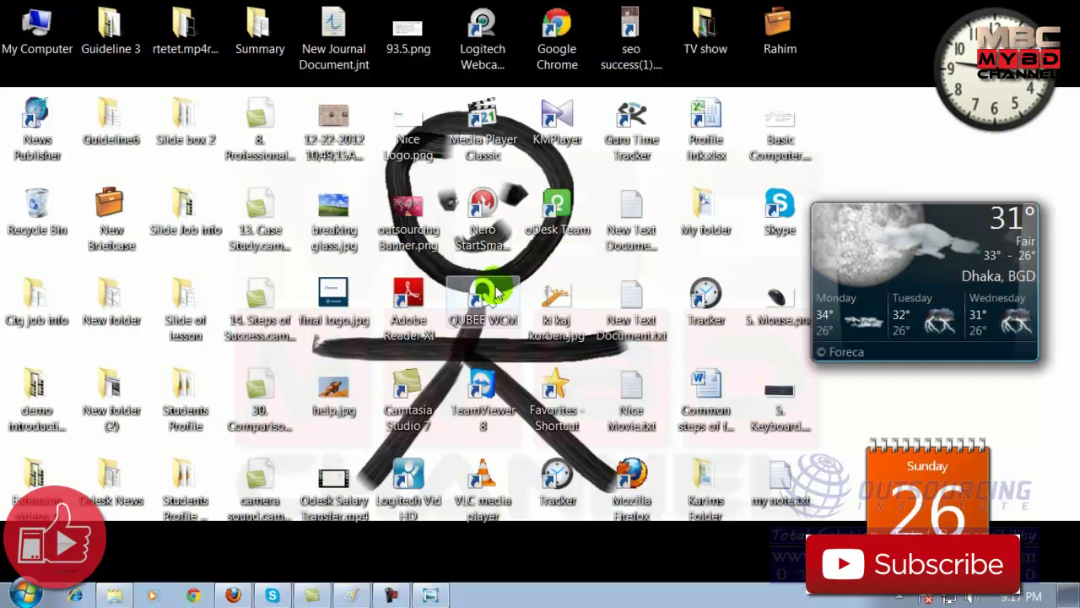
pyautogui.click(356, 564)
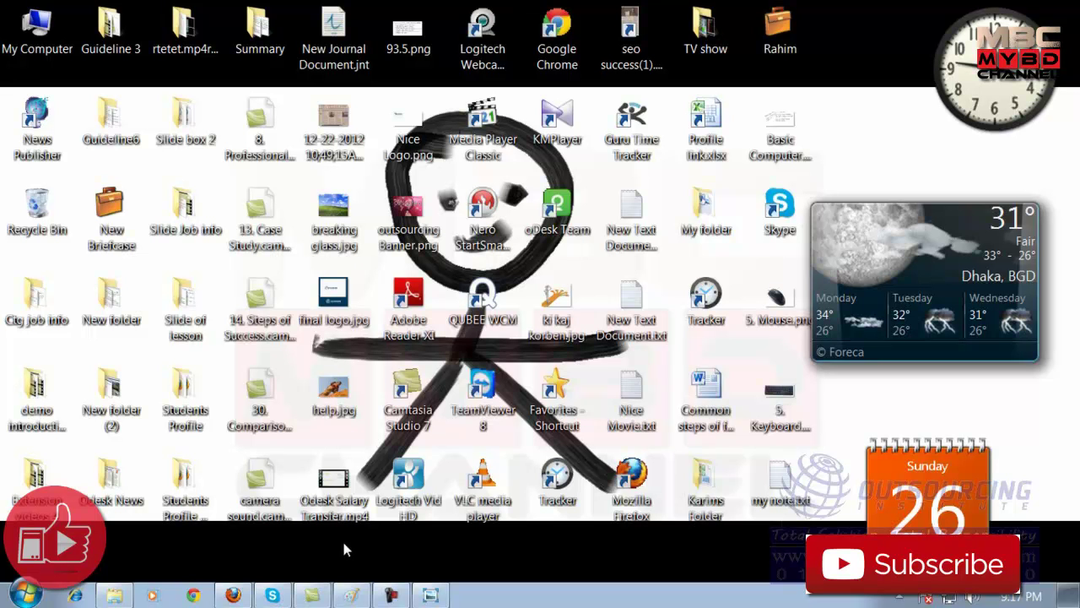
# Switch to Firefox and look through the Google image results for "keyboard"
pyautogui.click(238, 596)
pyautogui.click(397, 11)
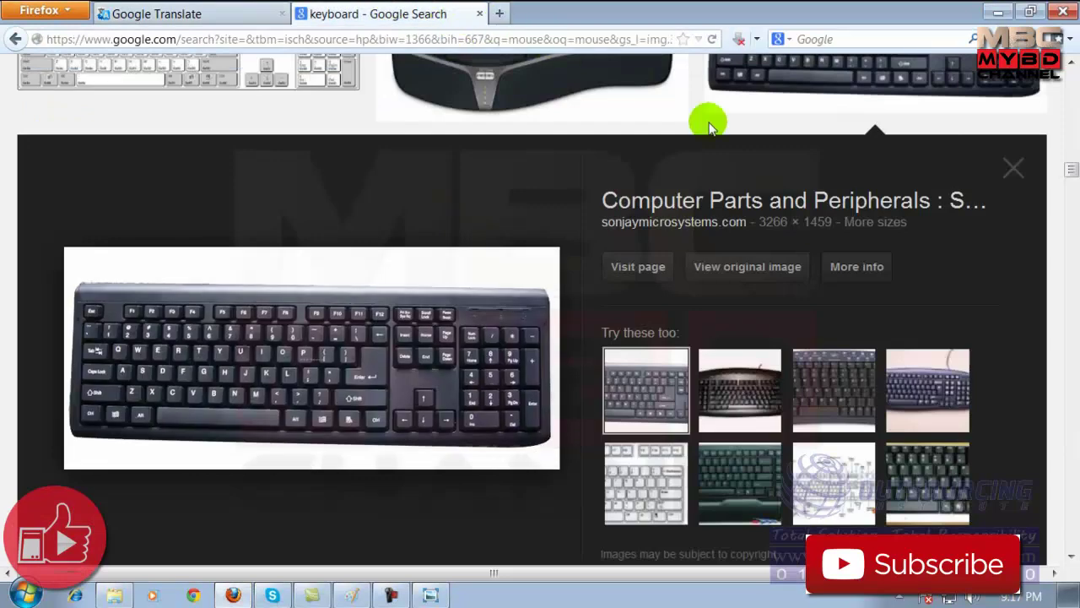
pyautogui.scroll(-4, 837, 166)
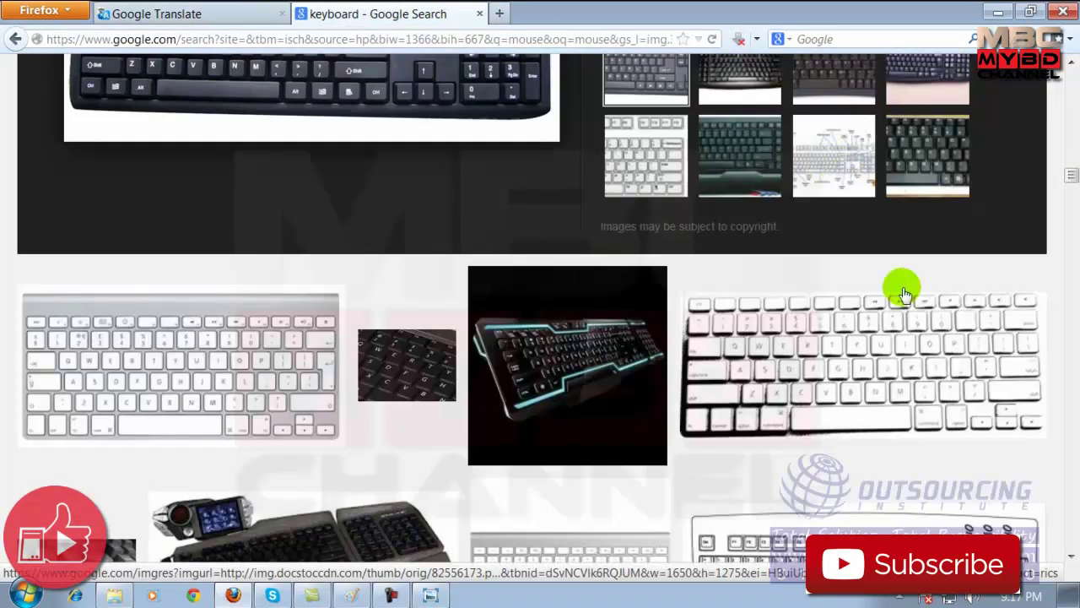
pyautogui.moveTo(1070, 173)
pyautogui.mouseDown()
pyautogui.moveTo(1072, 159)
pyautogui.moveTo(1072, 168)
pyautogui.mouseUp()
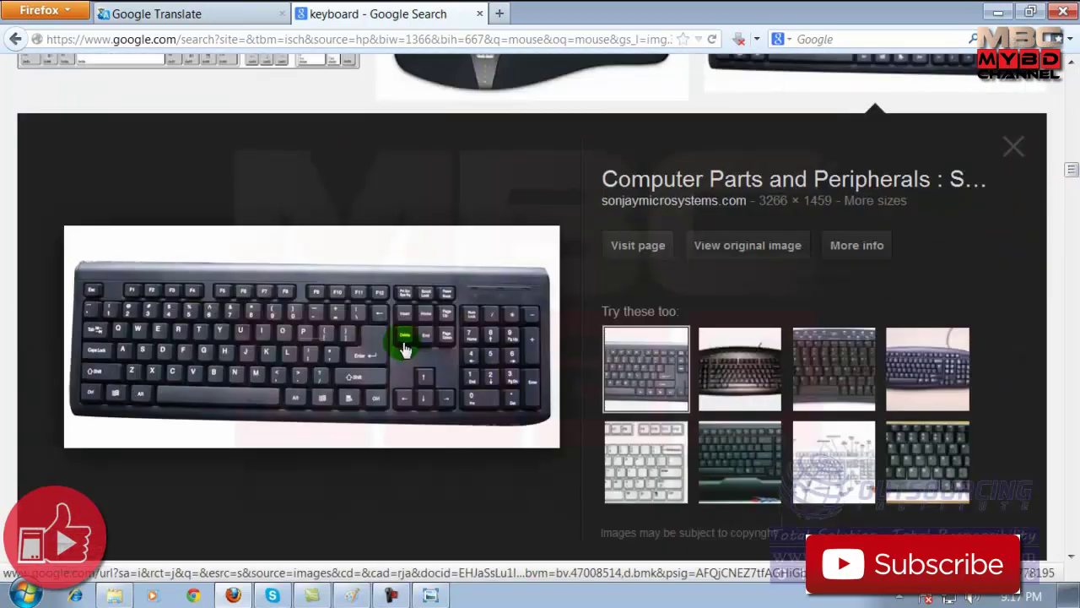
pyautogui.moveTo(1072, 168); pyautogui.dragTo(1072, 72)
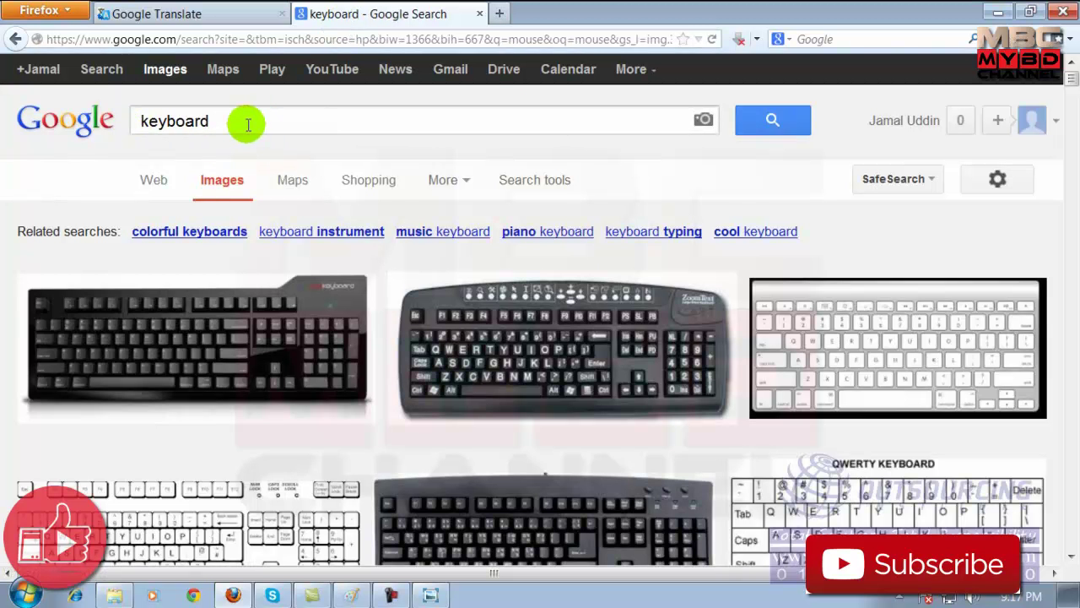
pyautogui.click(204, 124)
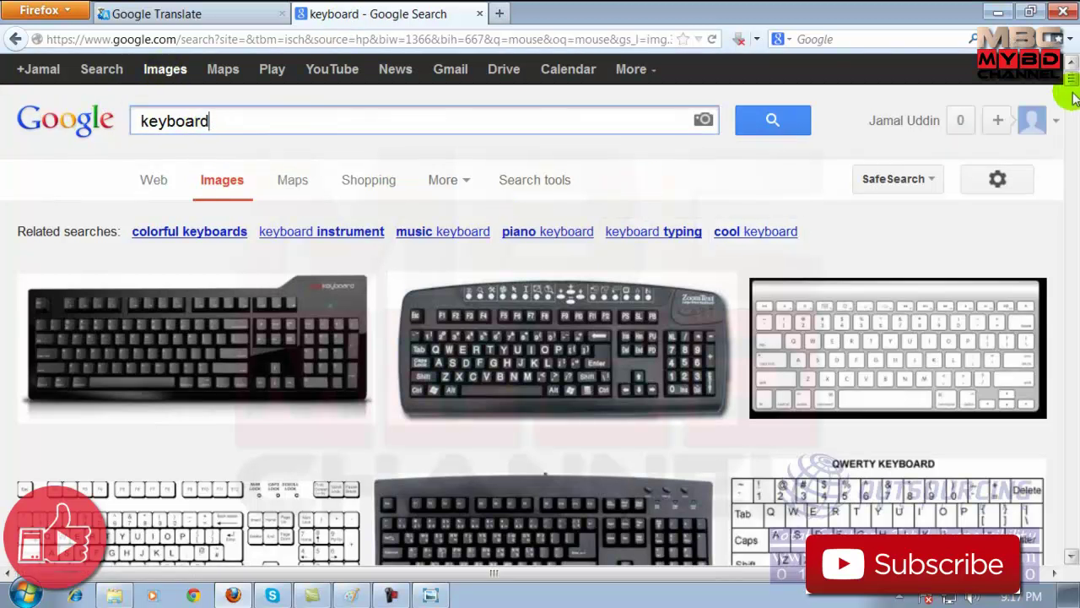
pyautogui.moveTo(1072, 85); pyautogui.dragTo(1061, 132)
pyautogui.scroll(10, 1070, 65)
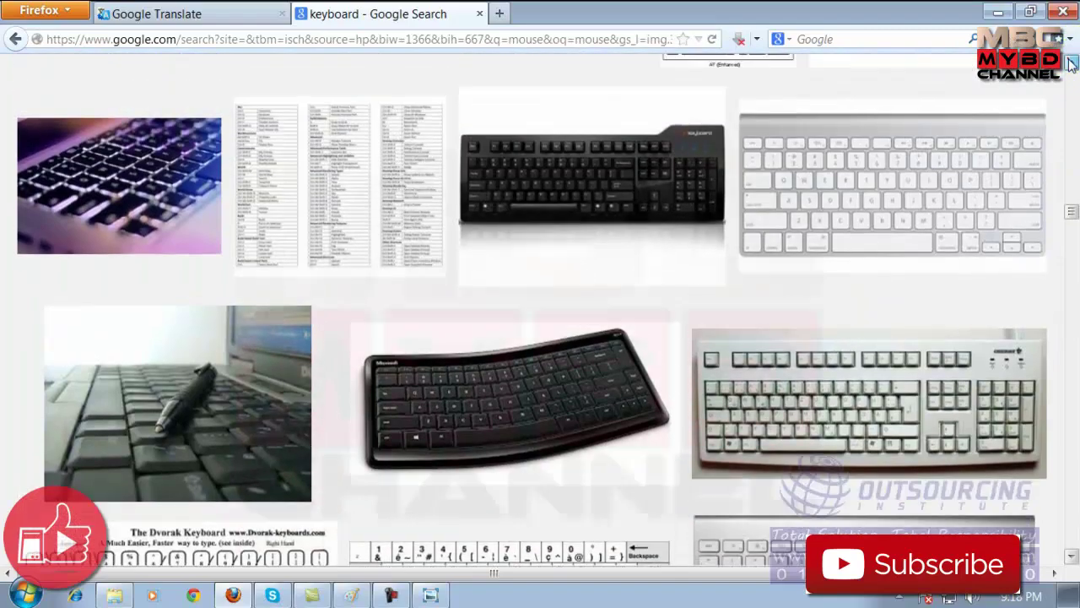
pyautogui.scroll(10, 1070, 65)
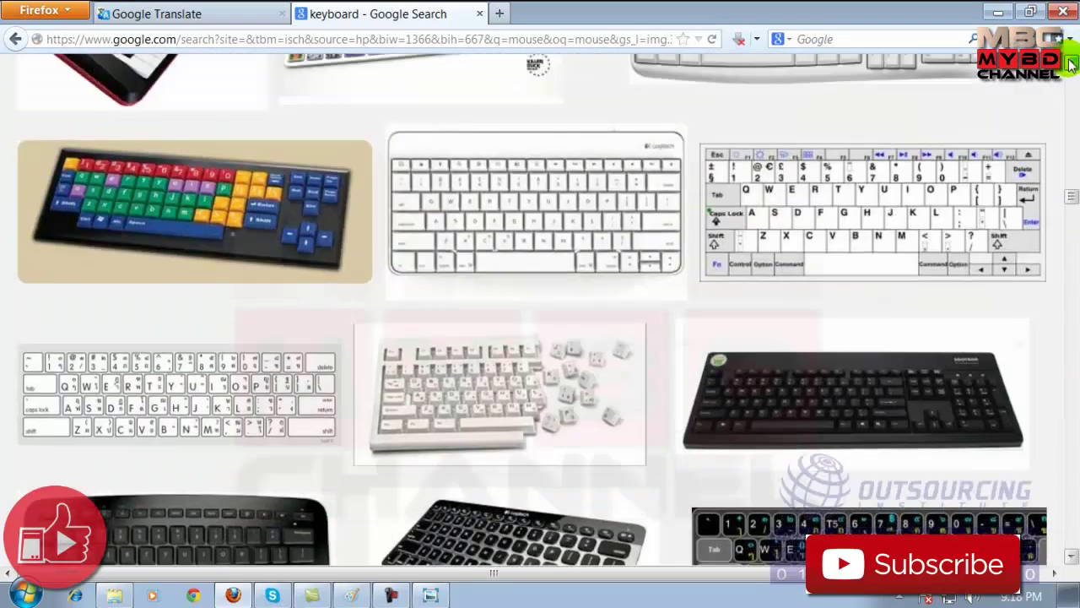
pyautogui.scroll(8, 1070, 65)
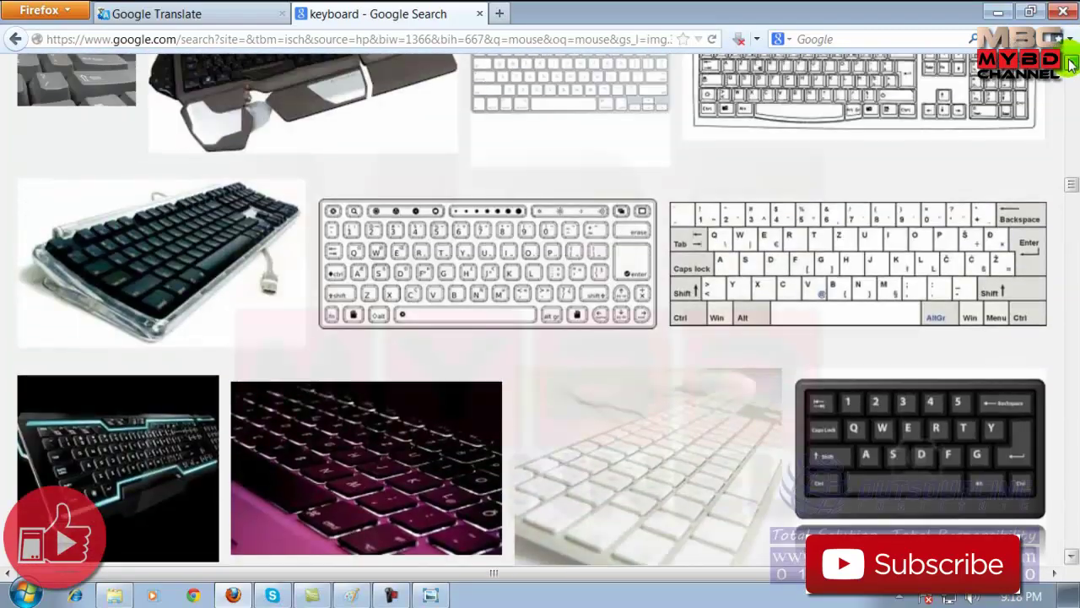
# Copy the enlarged black keyboard image from the Google results, then minimize Firefox and open the Start menu
pyautogui.scroll(6, 1072, 177)
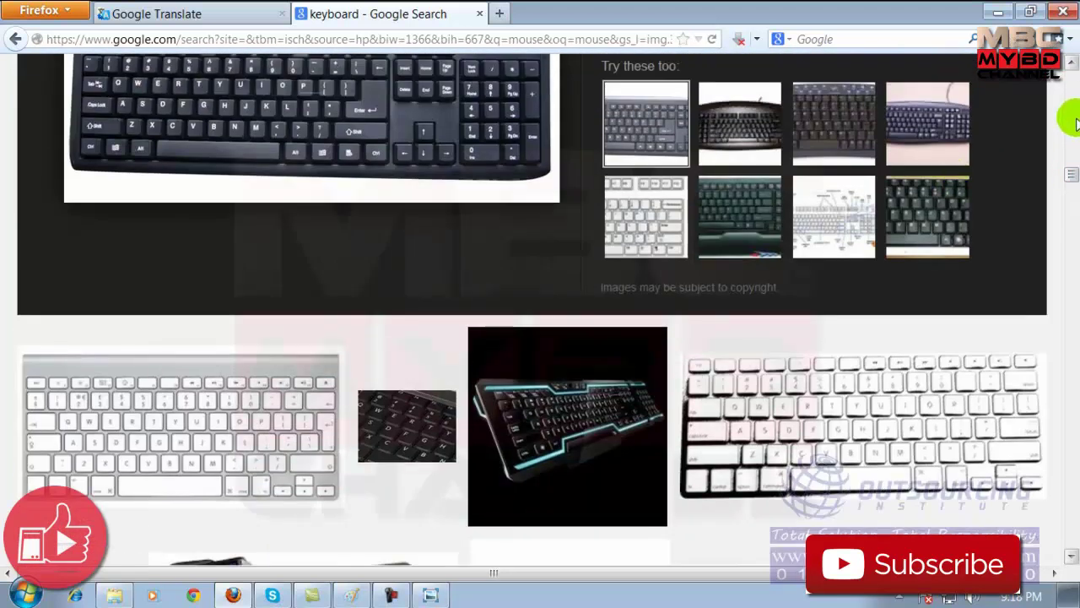
pyautogui.scroll(3, 1072, 76)
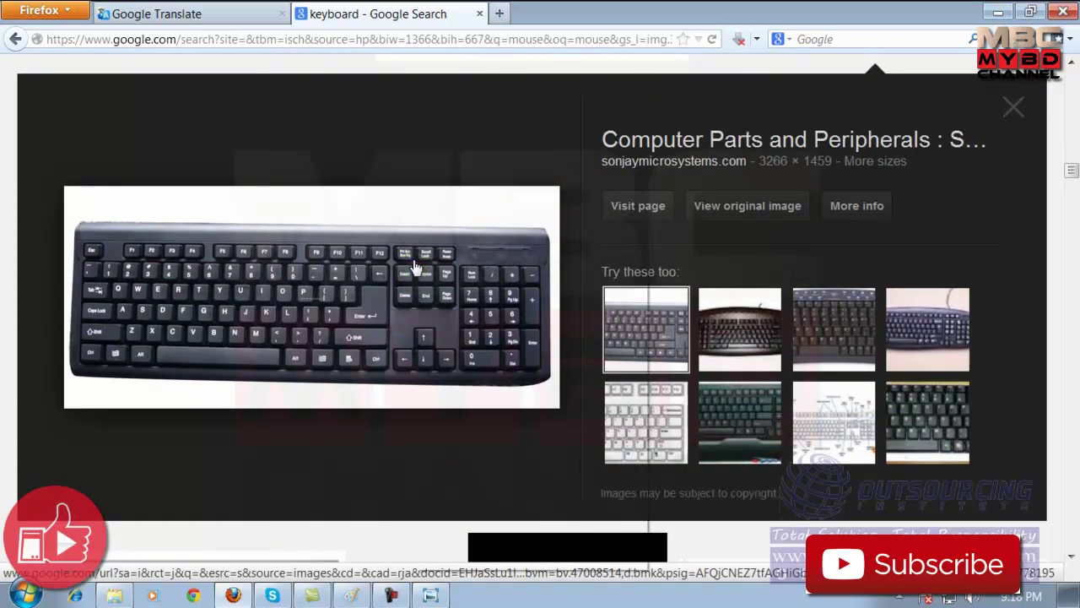
pyautogui.rightClick(414, 265)
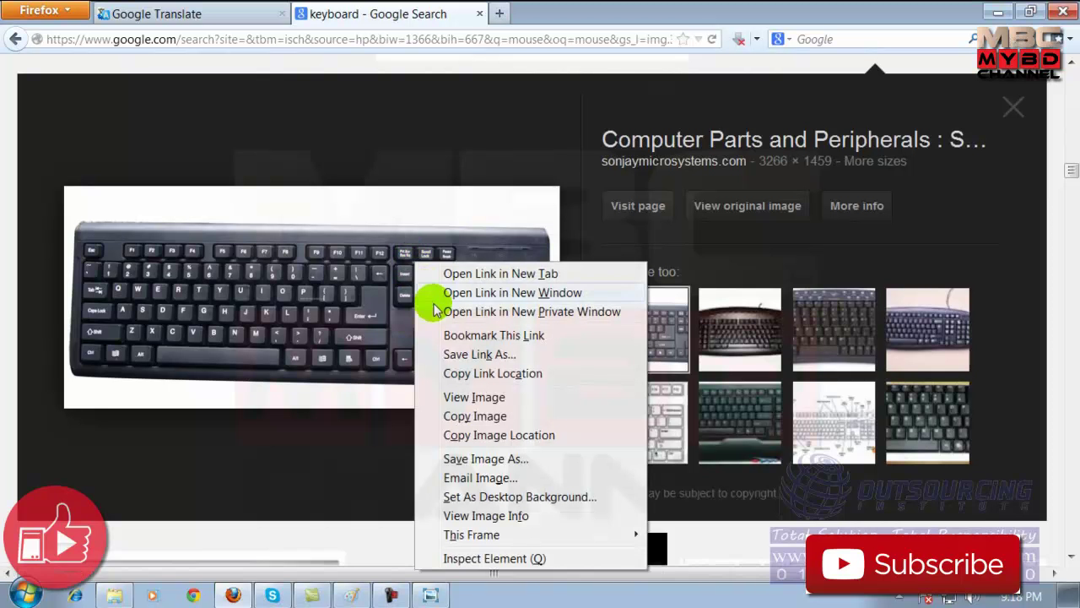
pyautogui.click(475, 416)
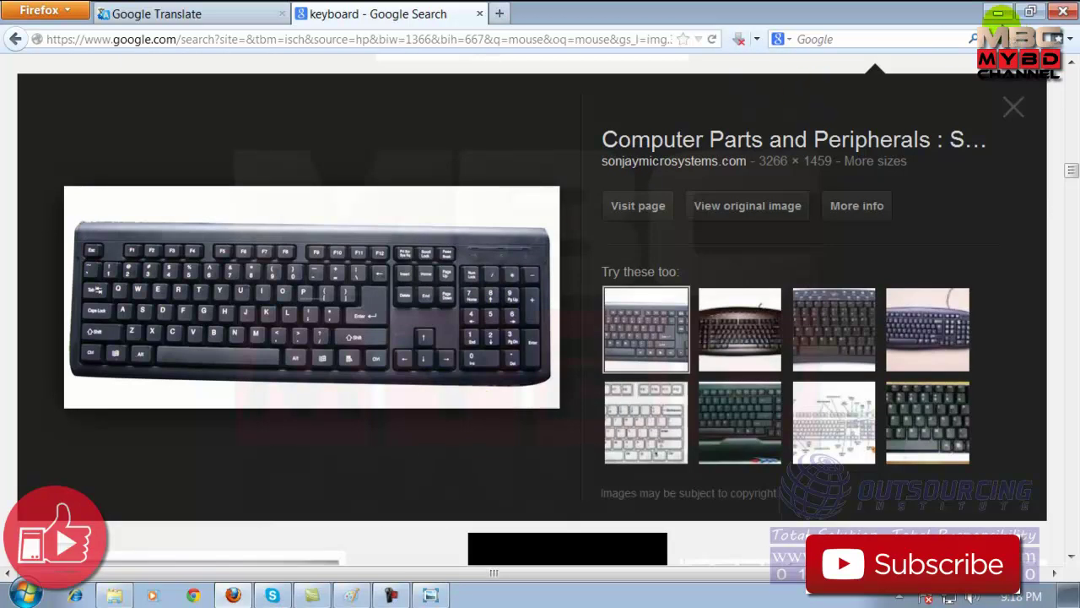
pyautogui.click(999, 13)
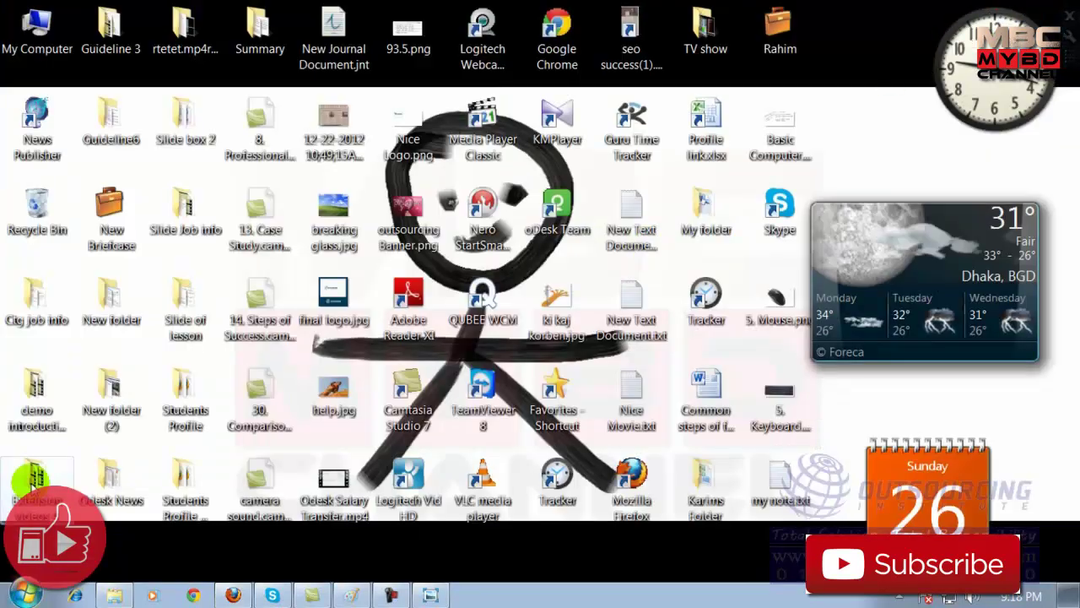
pyautogui.click(26, 595)
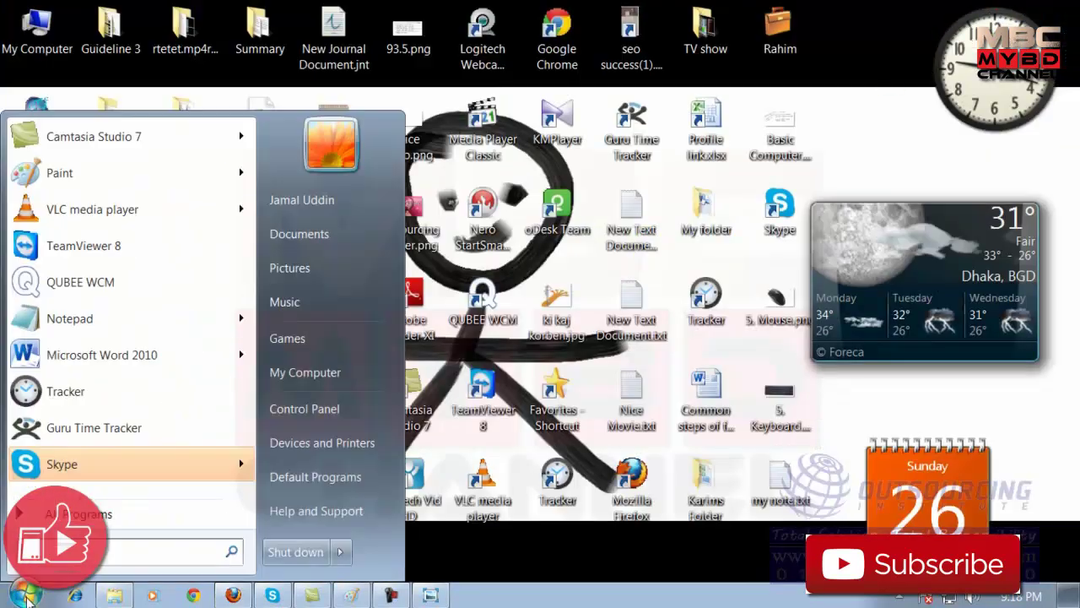
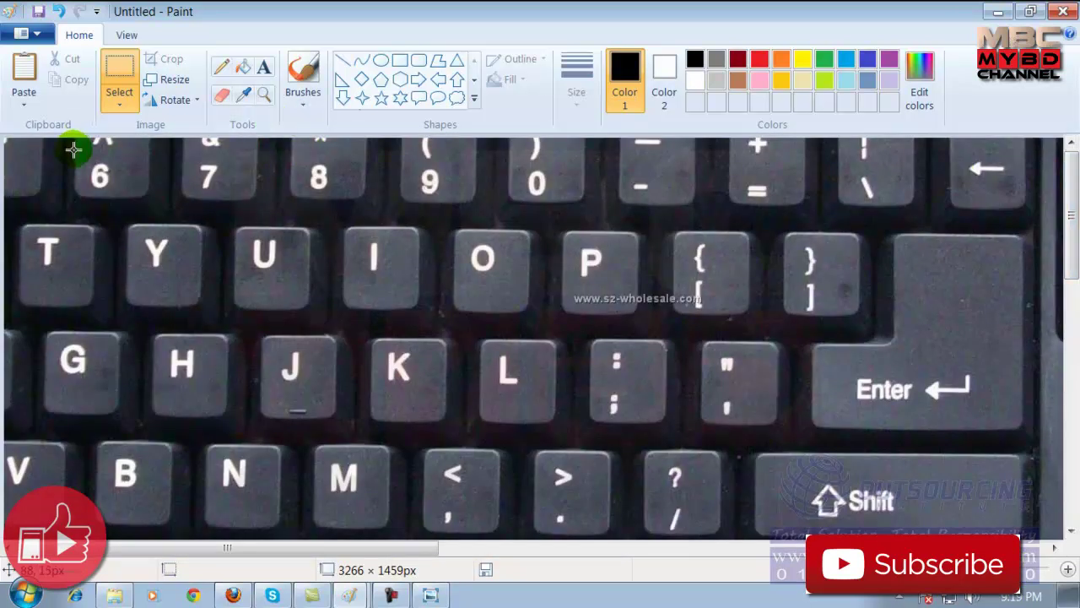
# Save the keyboard picture in Paint as the PNG file "my keyboard" in the Pictures library and close Paint
pyautogui.click(41, 36)
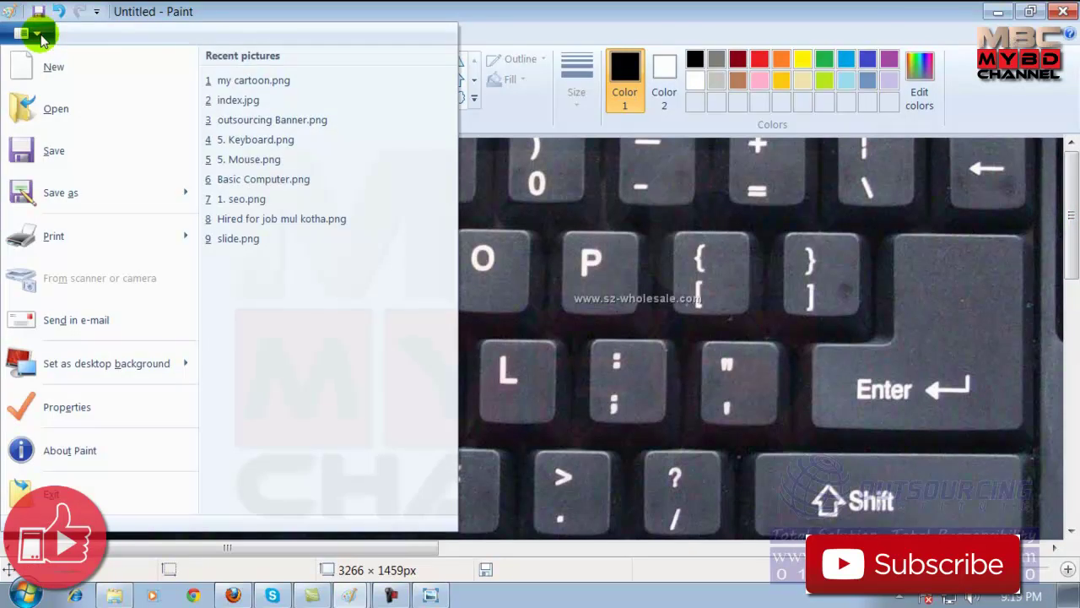
pyautogui.click(59, 152)
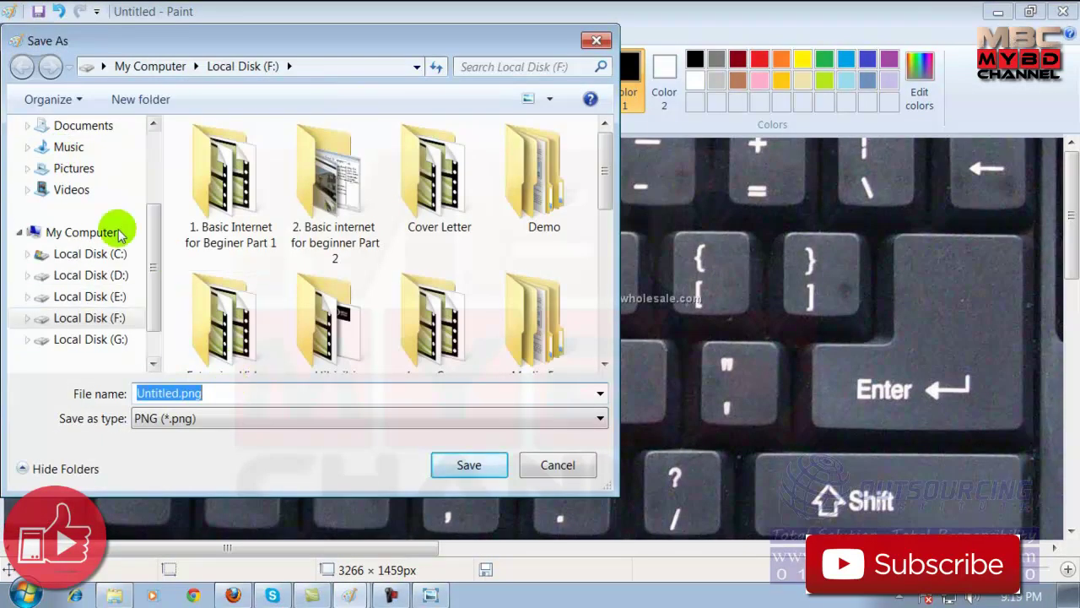
pyautogui.click(76, 172)
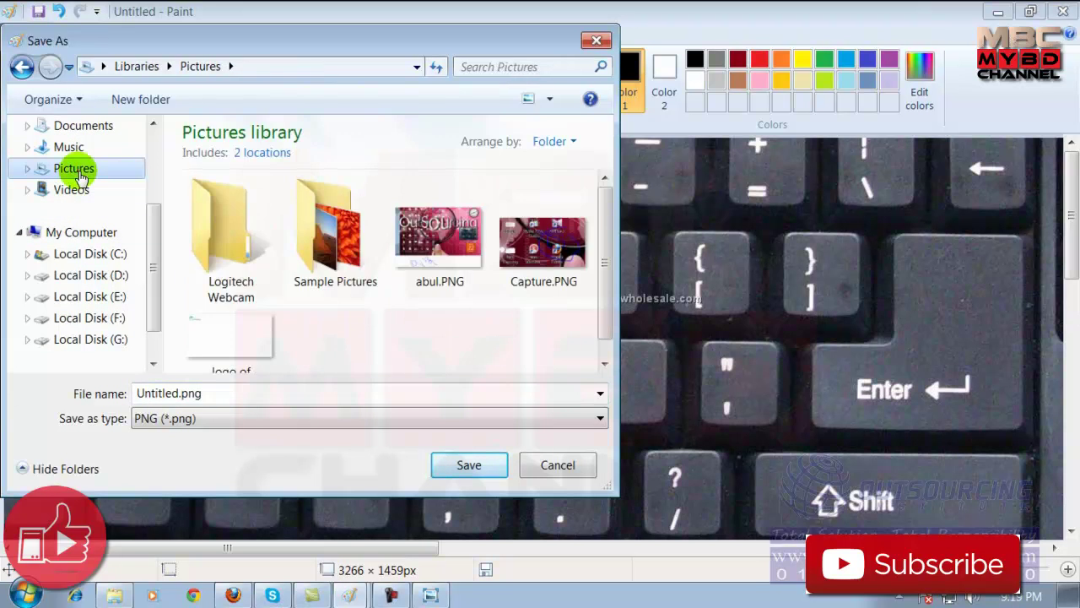
pyautogui.doubleClick(266, 386)
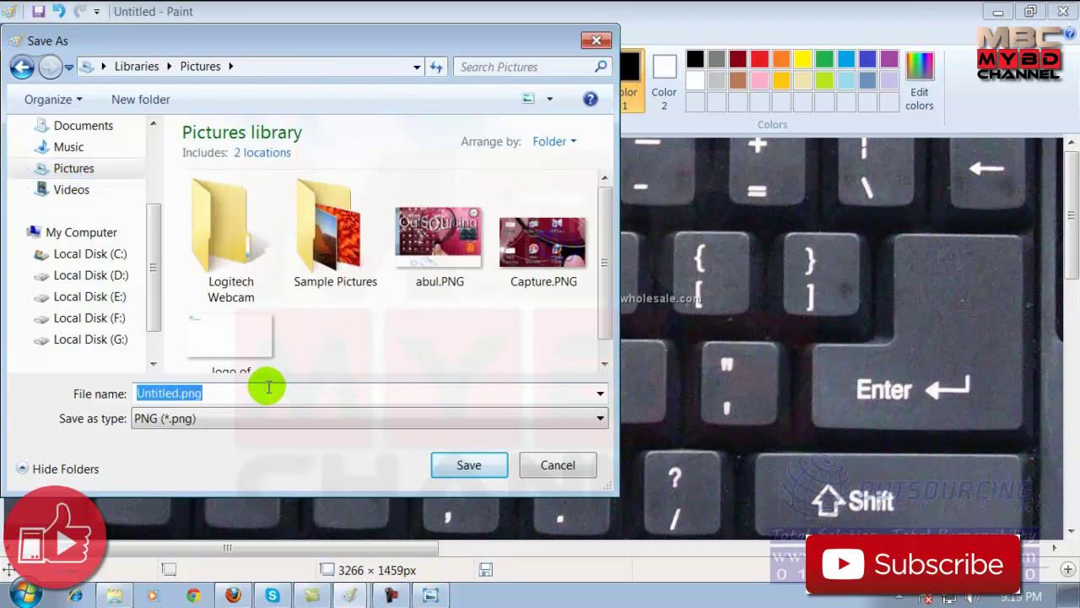
pyautogui.write('my keybo')
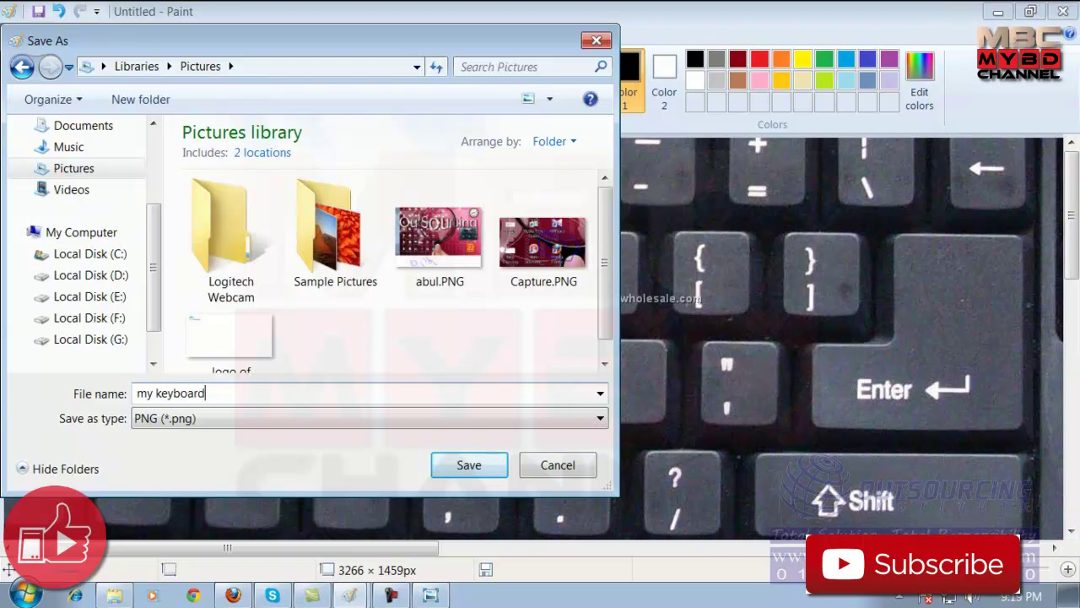
pyautogui.write('ard')
pyautogui.click(443, 466)
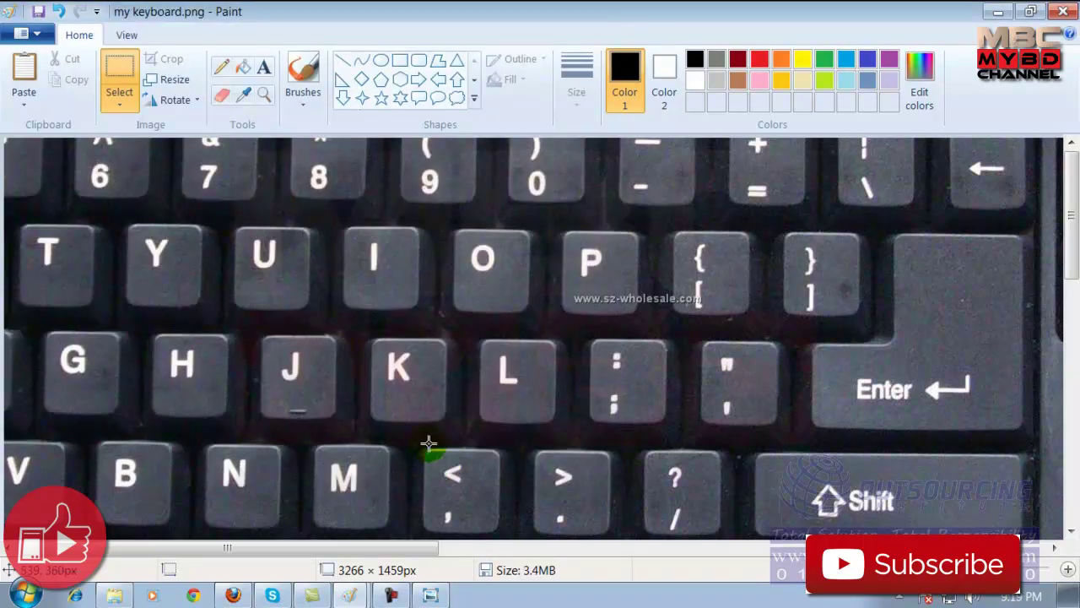
pyautogui.click(1061, 12)
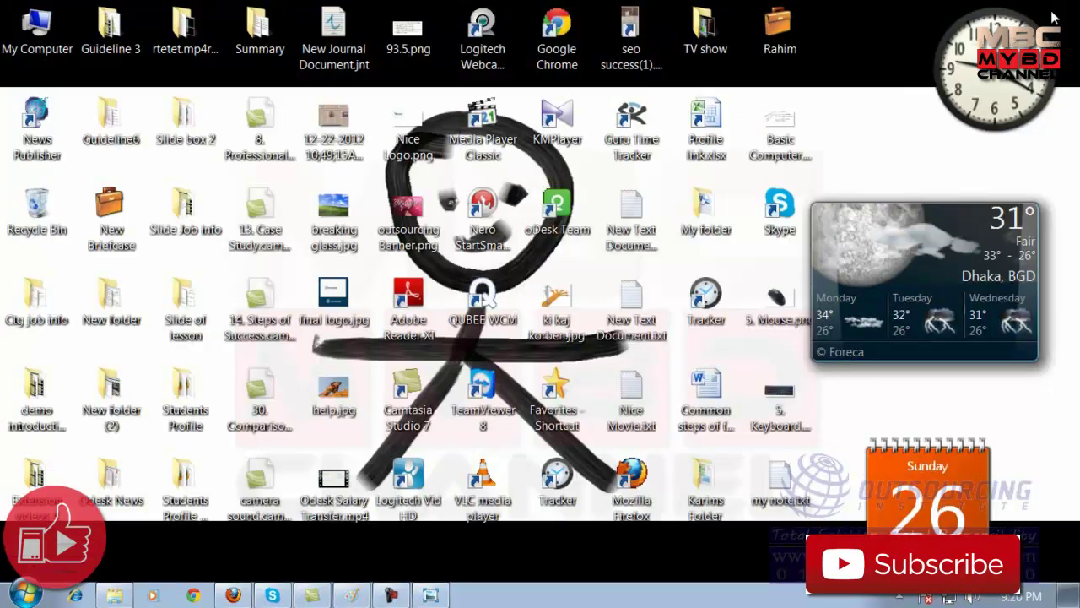
# Open my keyboard.png from the Pictures library in Windows Photo Viewer
pyautogui.click(26, 595)
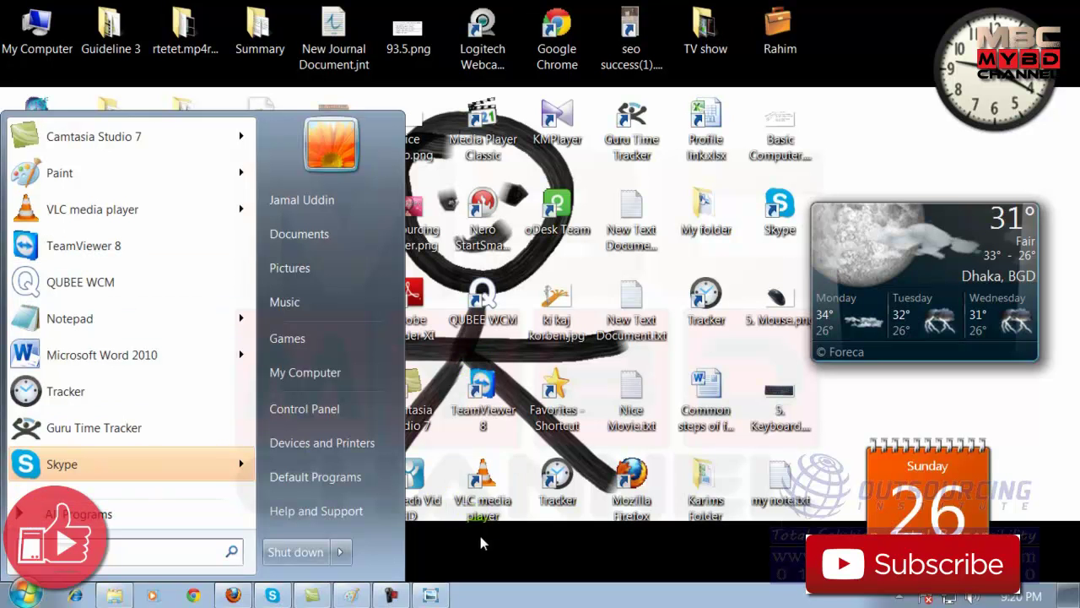
pyautogui.click(361, 500)
pyautogui.doubleClick(38, 27)
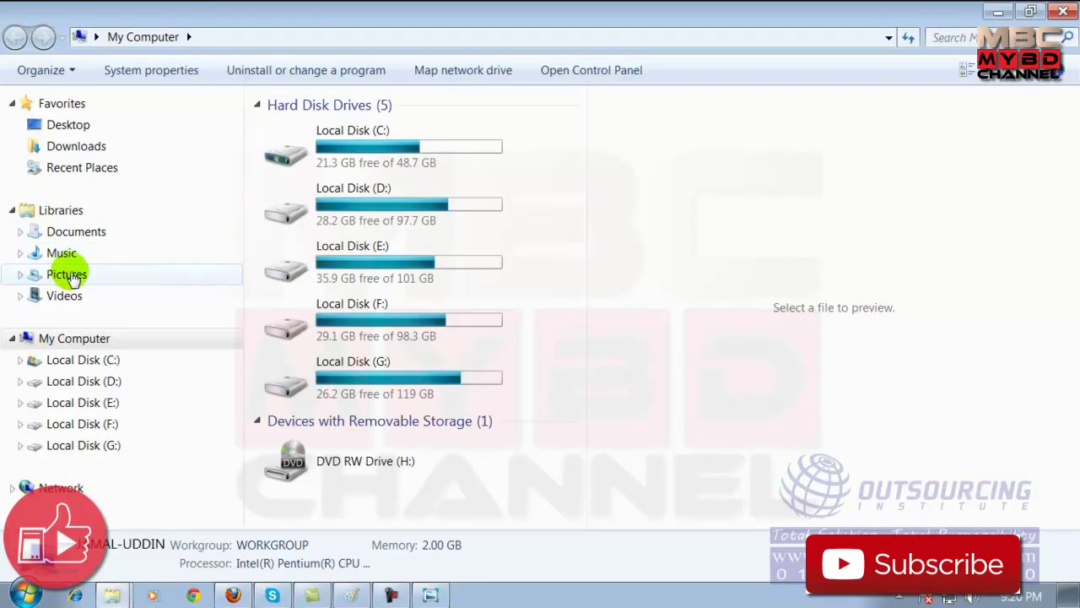
pyautogui.click(67, 276)
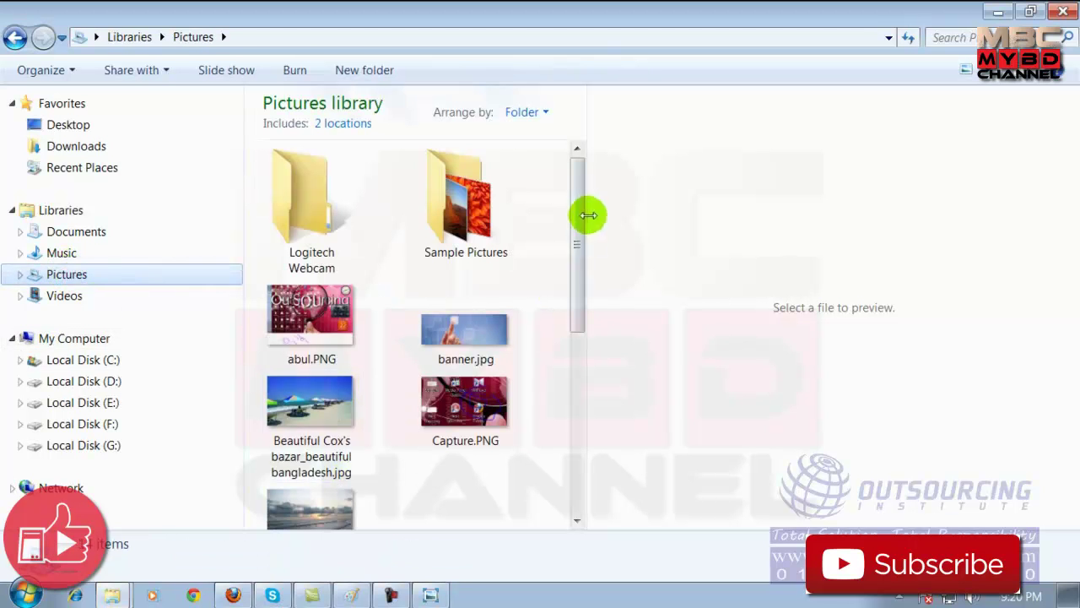
pyautogui.moveTo(580, 222); pyautogui.dragTo(562, 374)
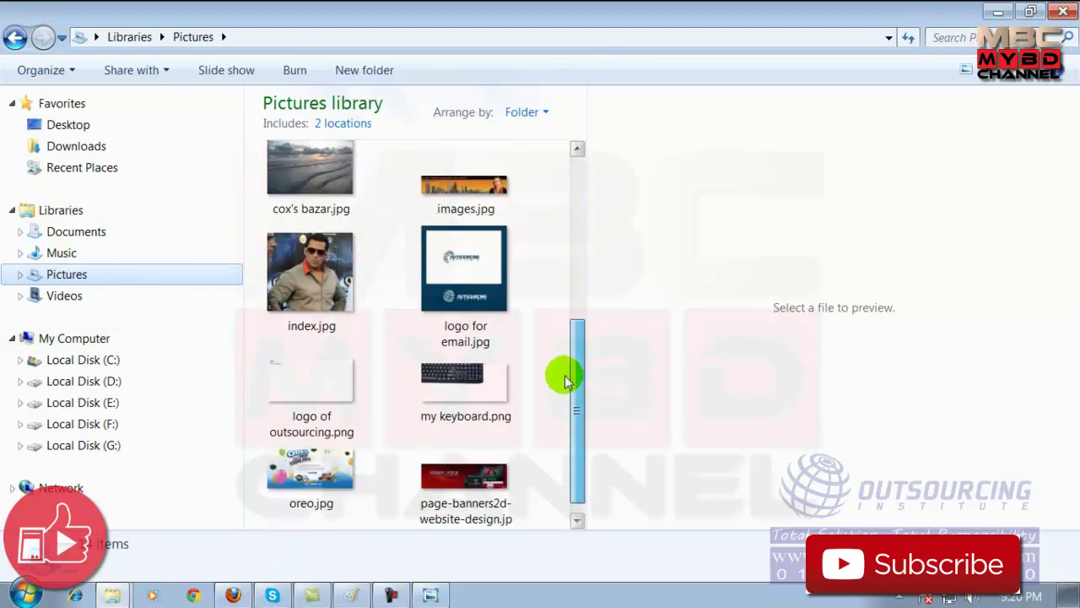
pyautogui.doubleClick(443, 393)
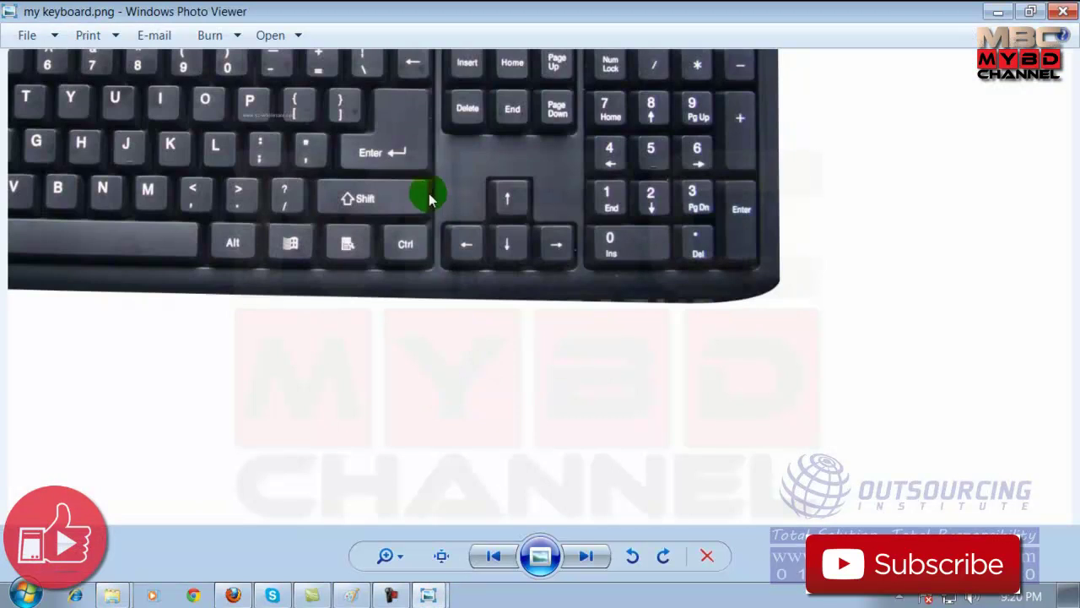
# Examine the navigation and number pad keys of my keyboard.png enlarged, then close the viewer
pyautogui.click(400, 557)
pyautogui.moveTo(404, 564); pyautogui.dragTo(404, 542)
pyautogui.moveTo(481, 132); pyautogui.dragTo(412, 343)
pyautogui.moveTo(610, 234); pyautogui.dragTo(696, 357)
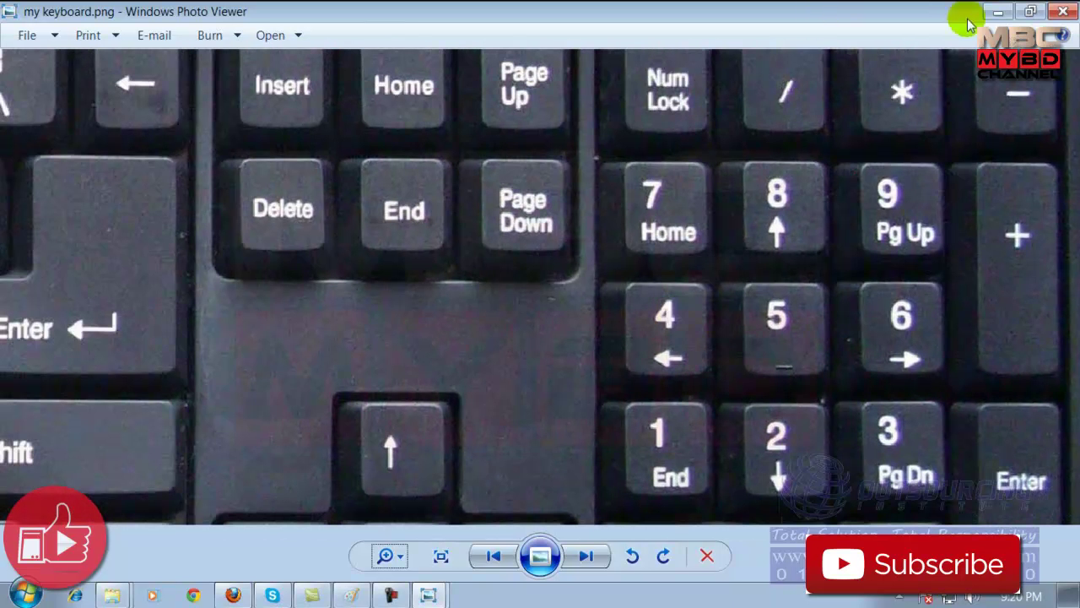
pyautogui.click(1063, 11)
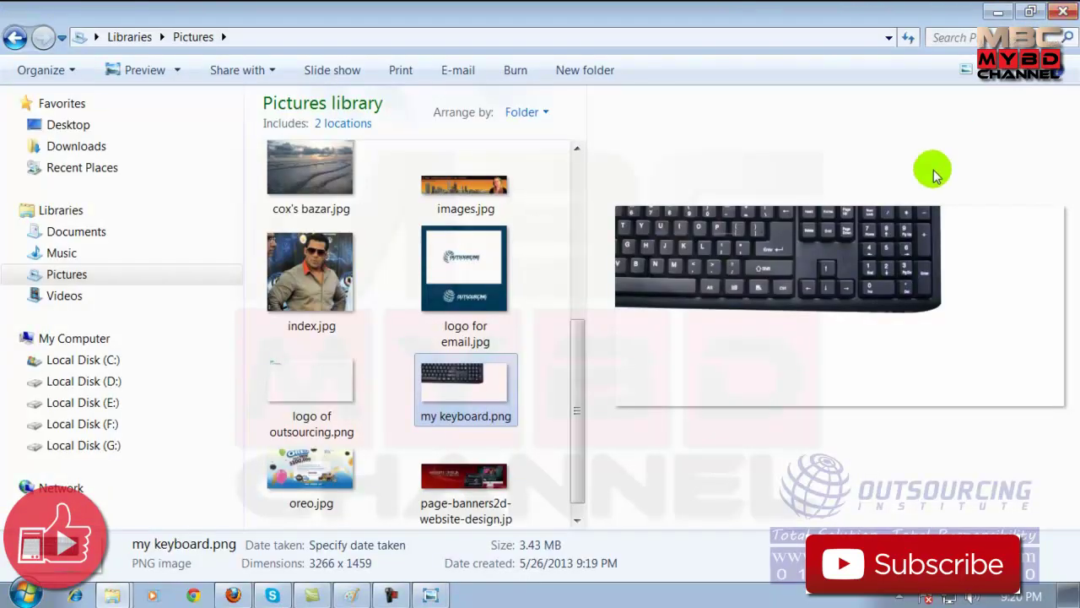
pyautogui.click(428, 595)
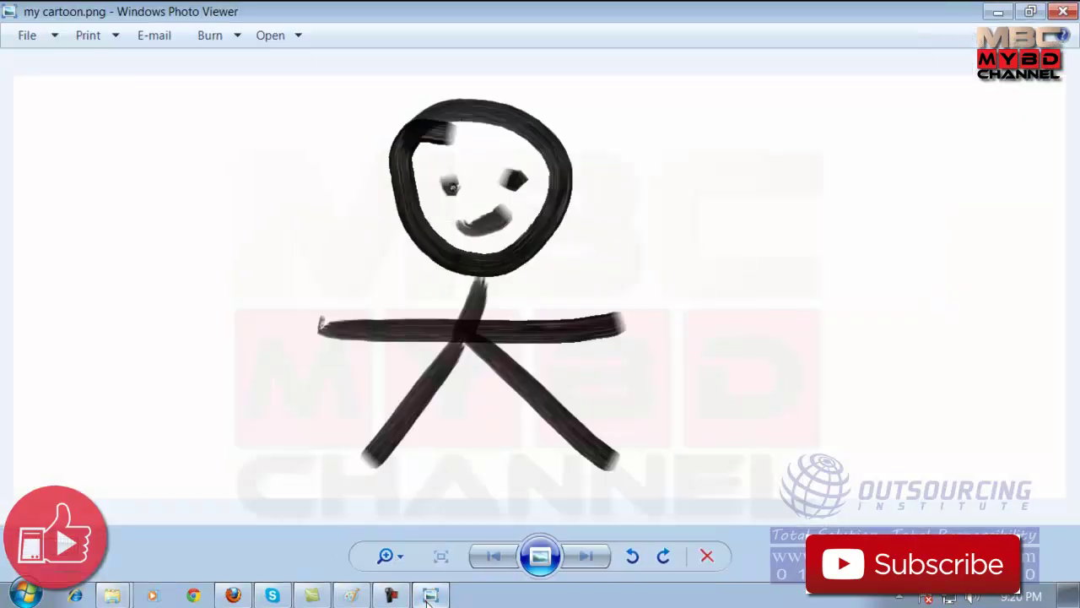
pyautogui.click(429, 595)
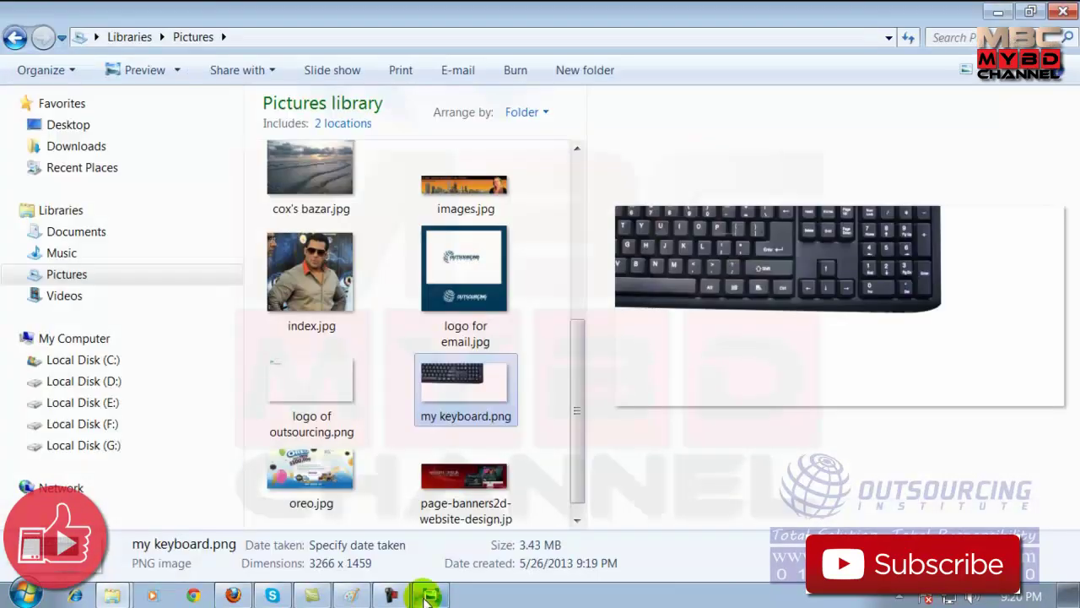
pyautogui.click(352, 596)
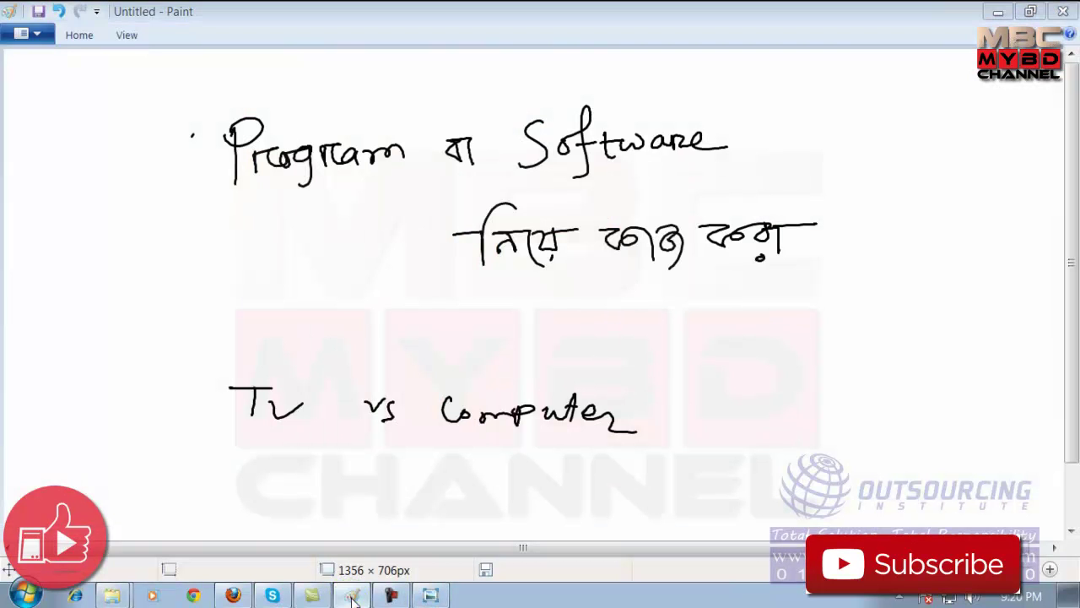
pyautogui.click(352, 596)
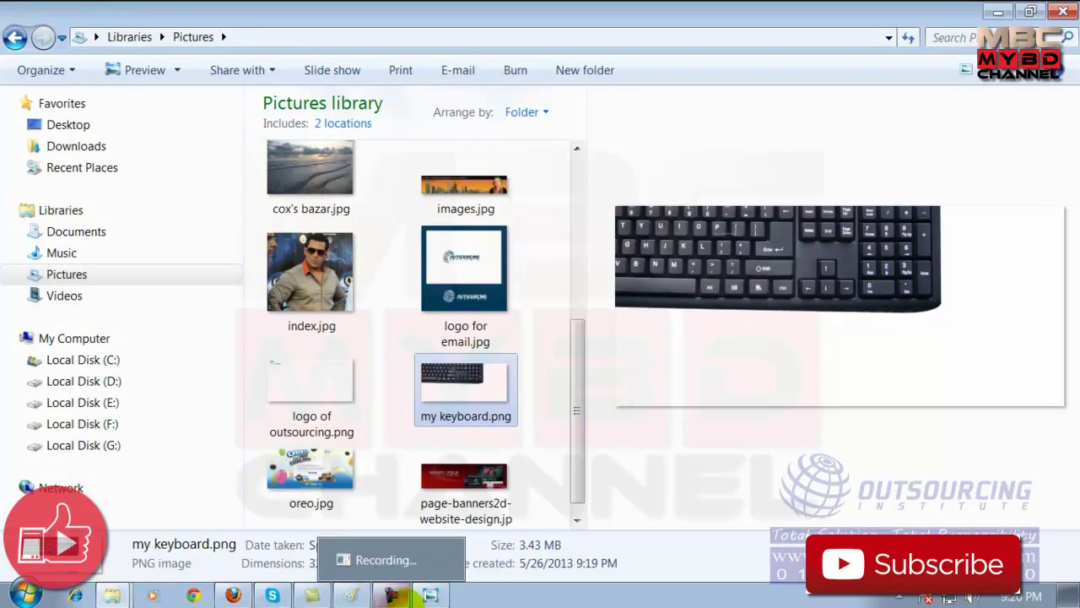
# View my keyboard.png from the Pictures library once more and close the viewer
pyautogui.doubleClick(477, 397)
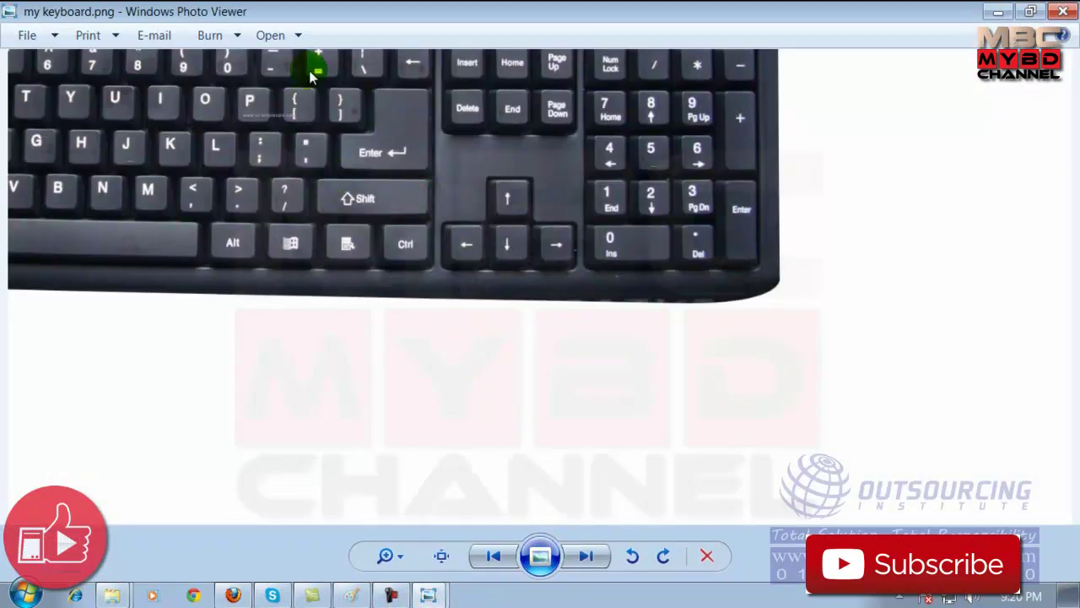
pyautogui.click(1062, 11)
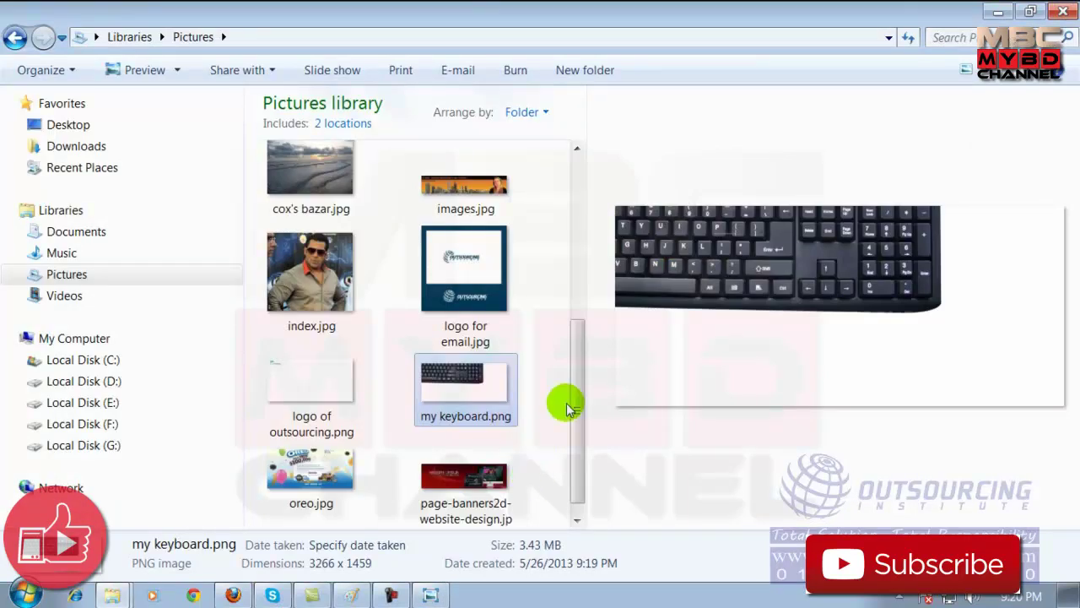
# View my keyboard.png from the Pictures library, check which programs can open it, and close the viewer
pyautogui.click(541, 409)
pyautogui.click(452, 395)
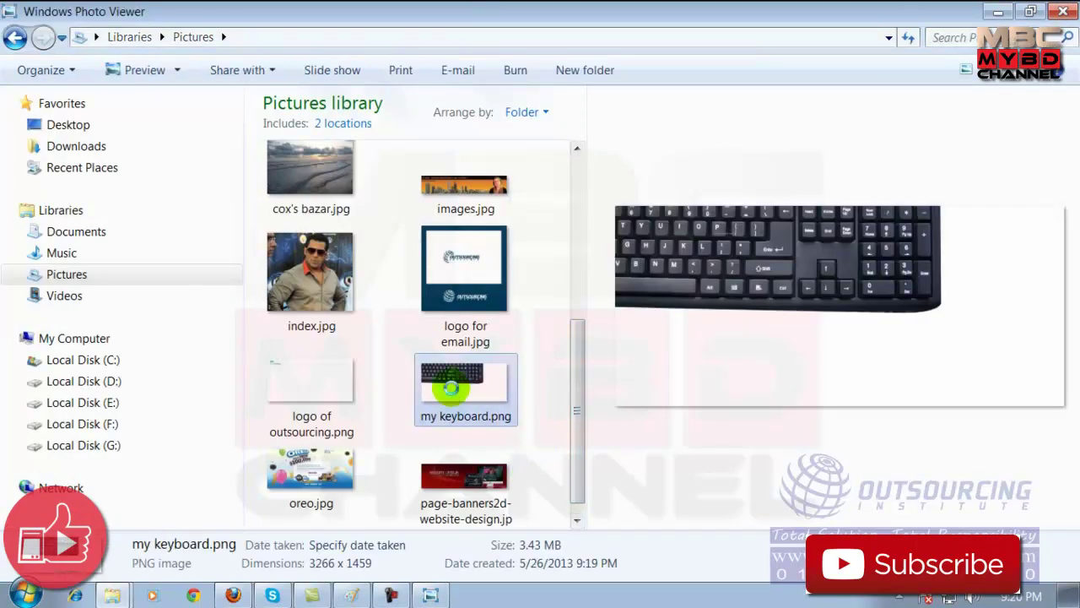
pyautogui.doubleClick(452, 387)
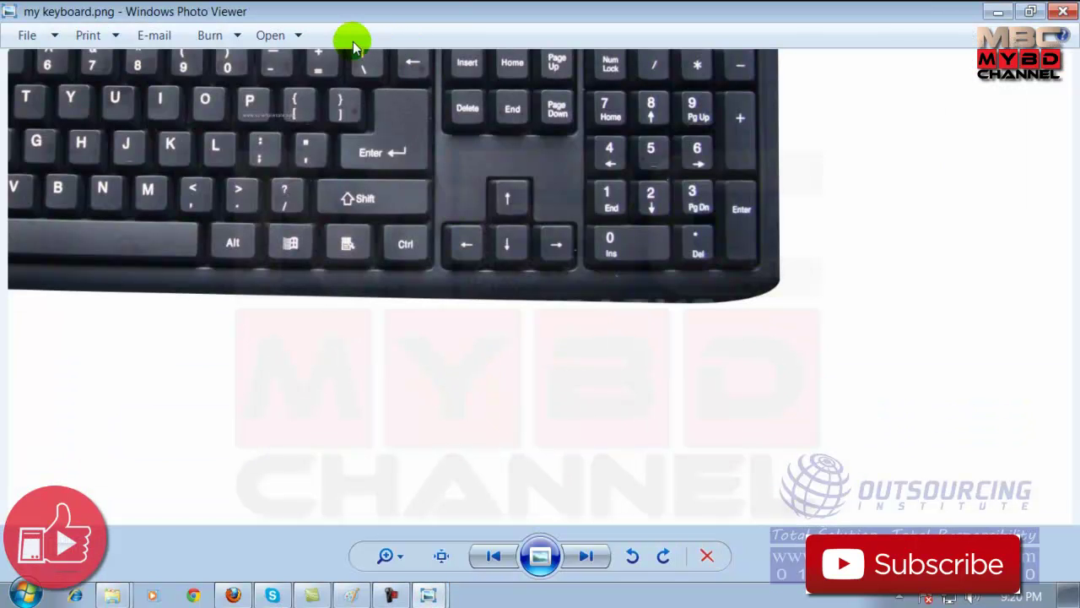
pyautogui.click(290, 35)
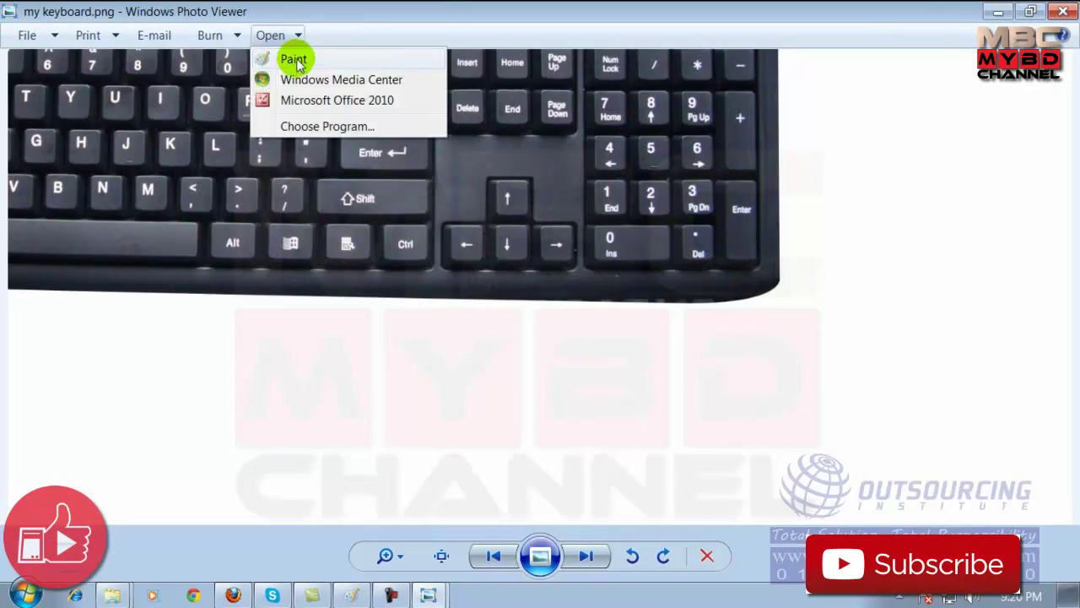
pyautogui.click(482, 371)
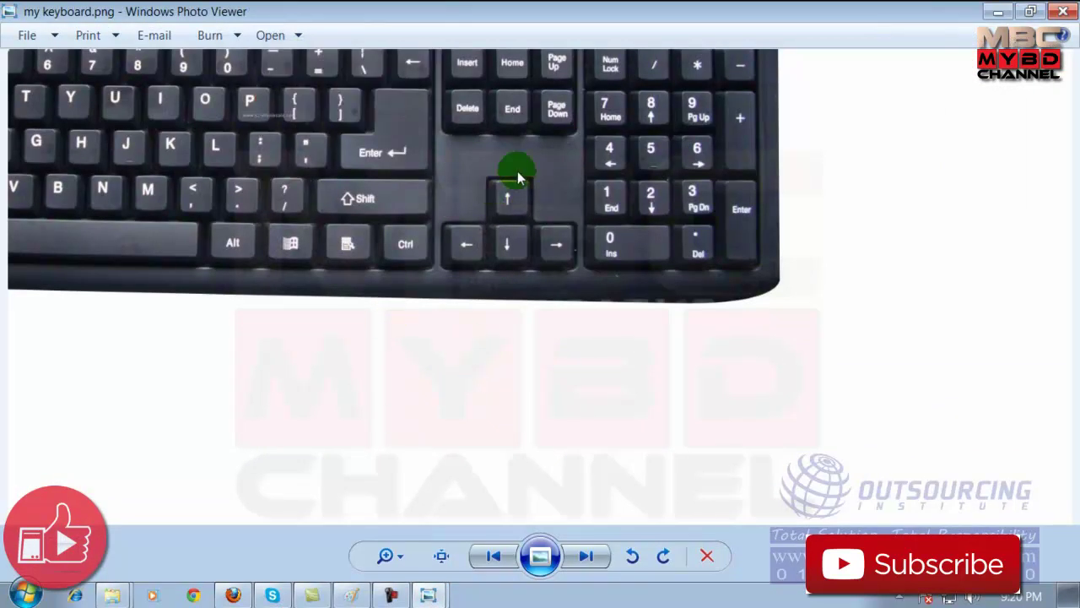
pyautogui.click(1064, 11)
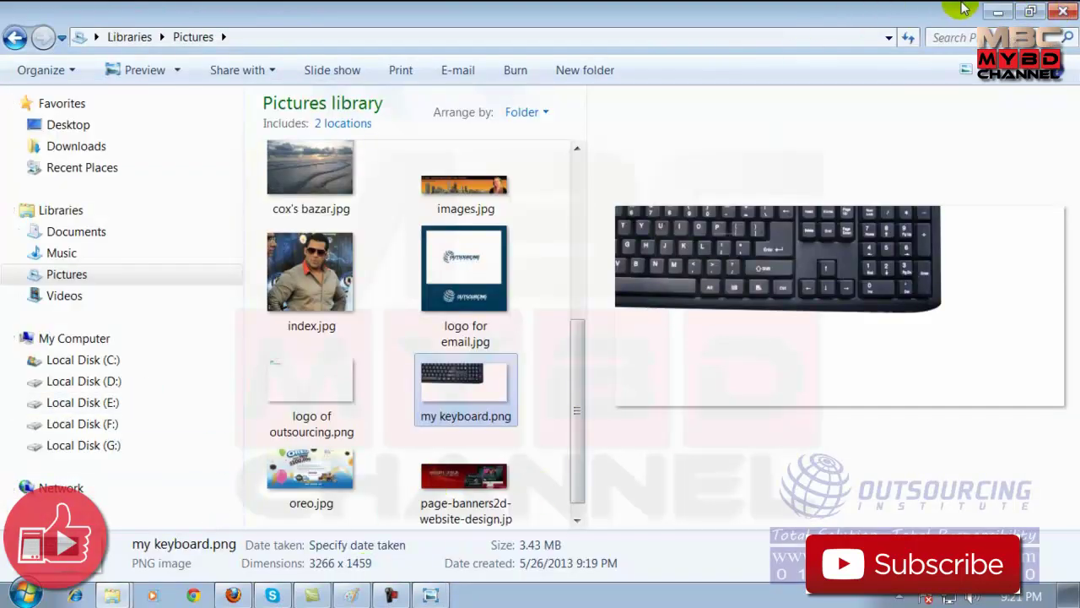
# Show the desktop and start Paint with a blank picture
pyautogui.press('super+d')
pyautogui.click(27, 594)
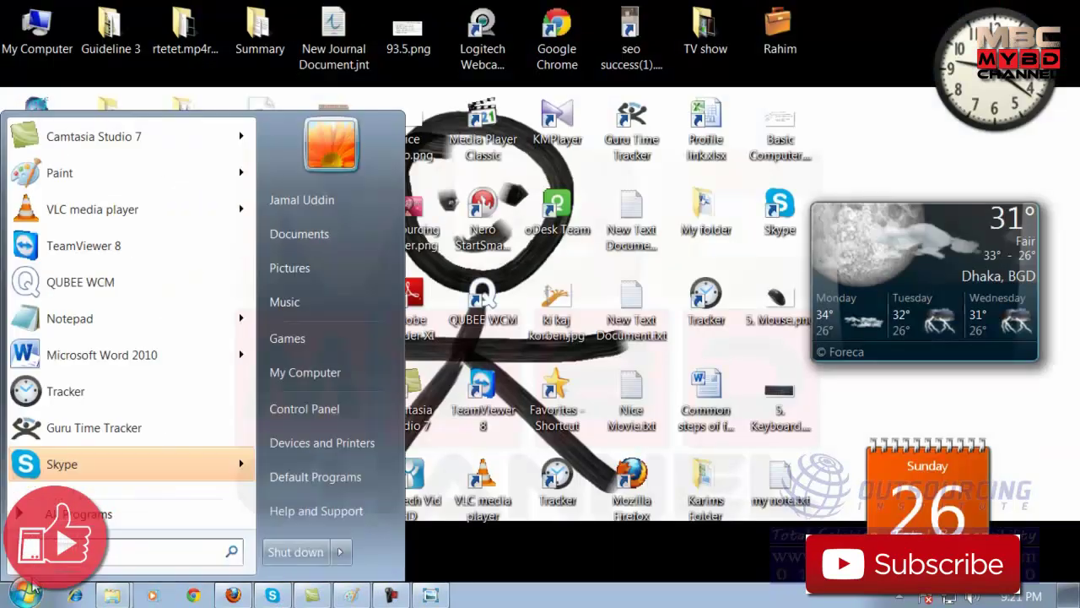
pyautogui.press('Escape')
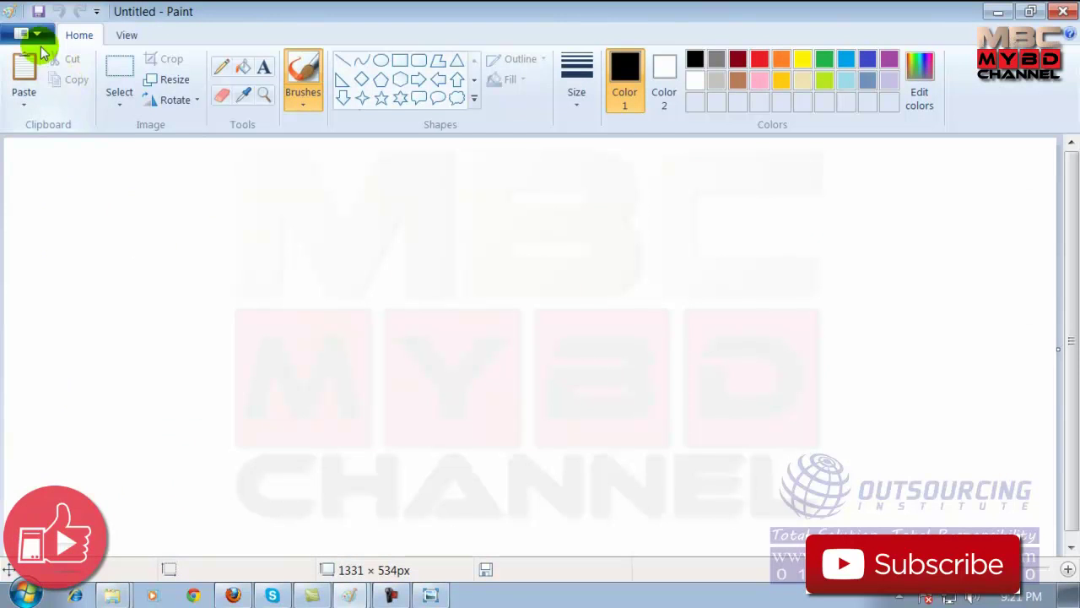
# Open my keyboard.png from the Pictures library in Paint
pyautogui.click(37, 37)
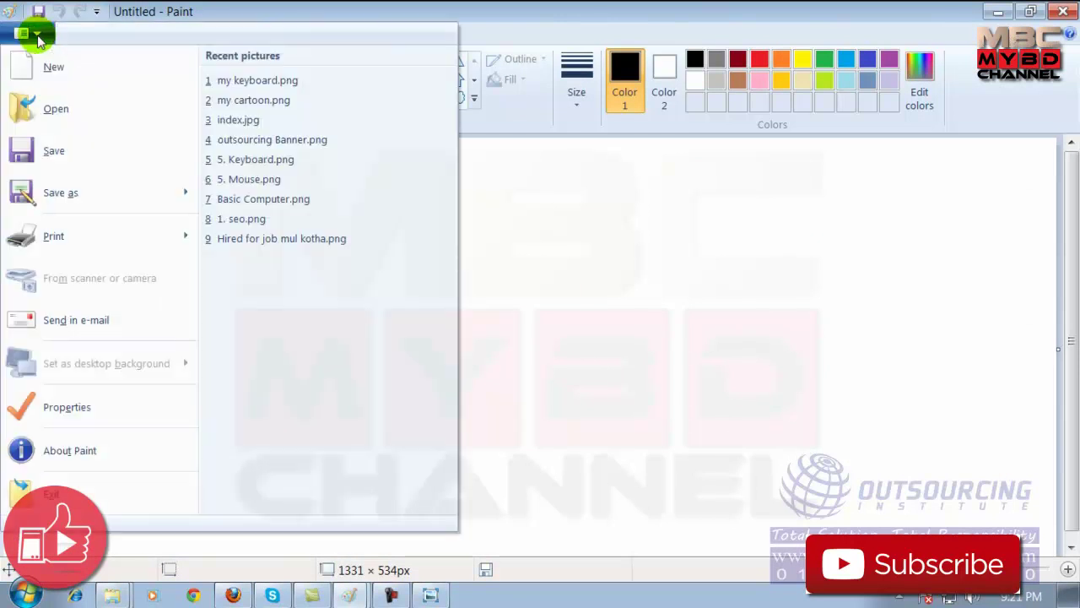
pyautogui.click(54, 114)
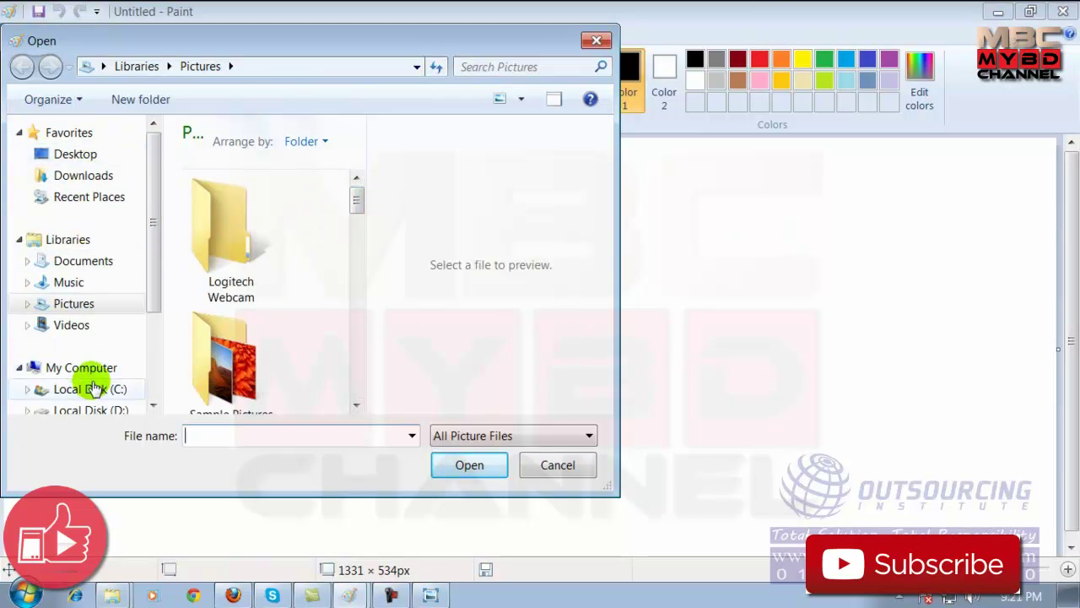
pyautogui.click(76, 306)
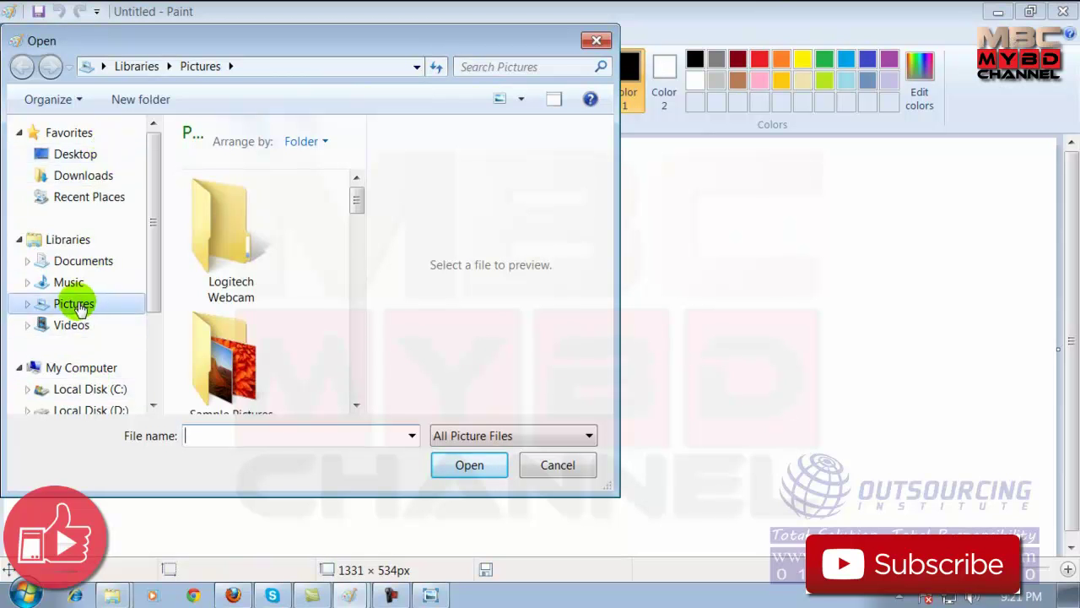
pyautogui.click(79, 310)
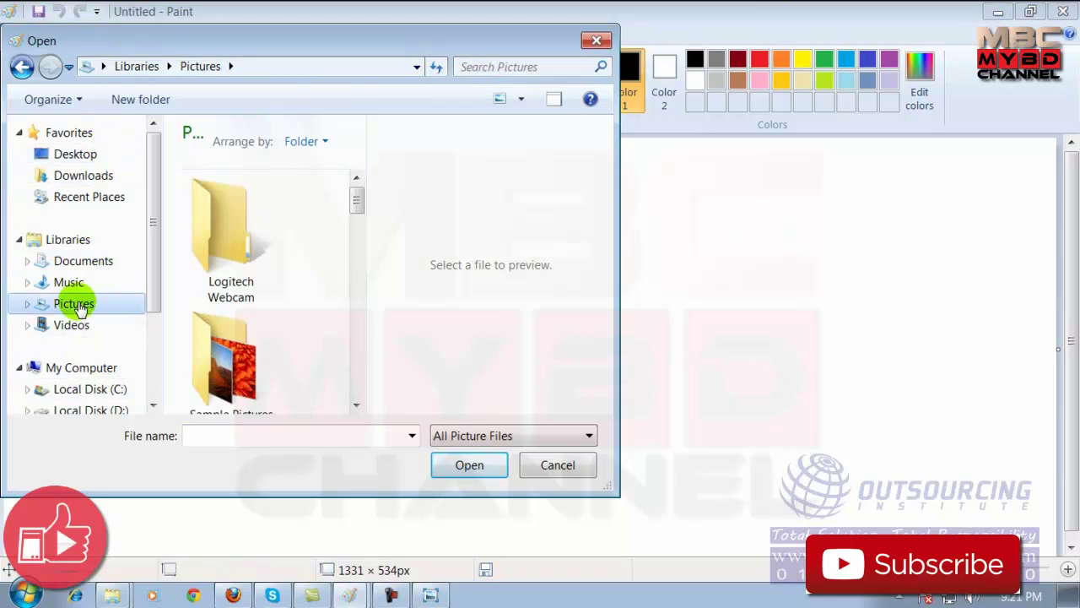
pyautogui.click(79, 310)
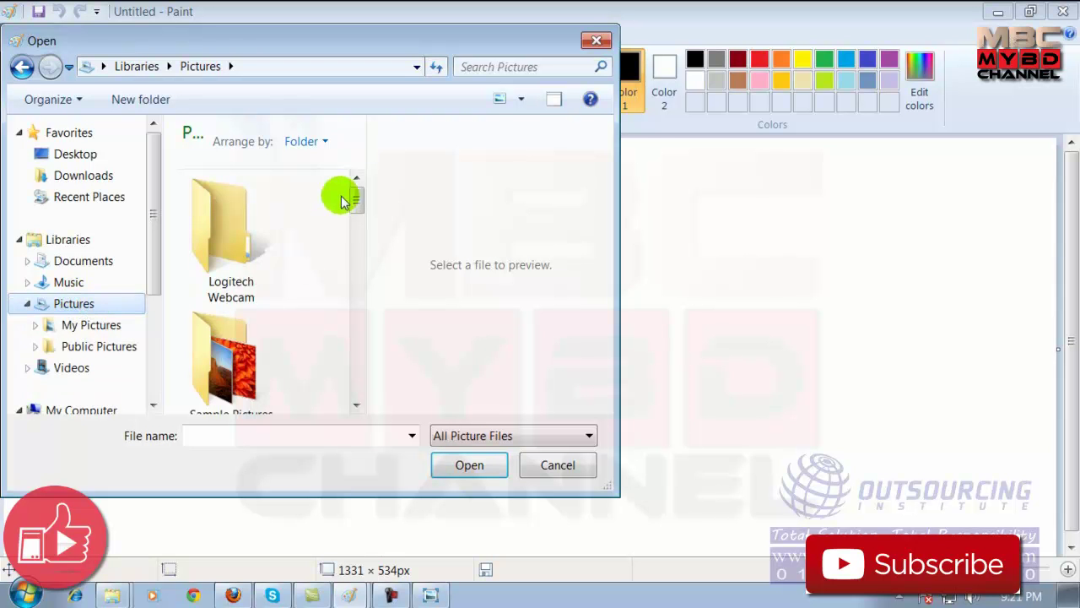
pyautogui.moveTo(356, 196); pyautogui.dragTo(349, 350)
pyautogui.doubleClick(209, 258)
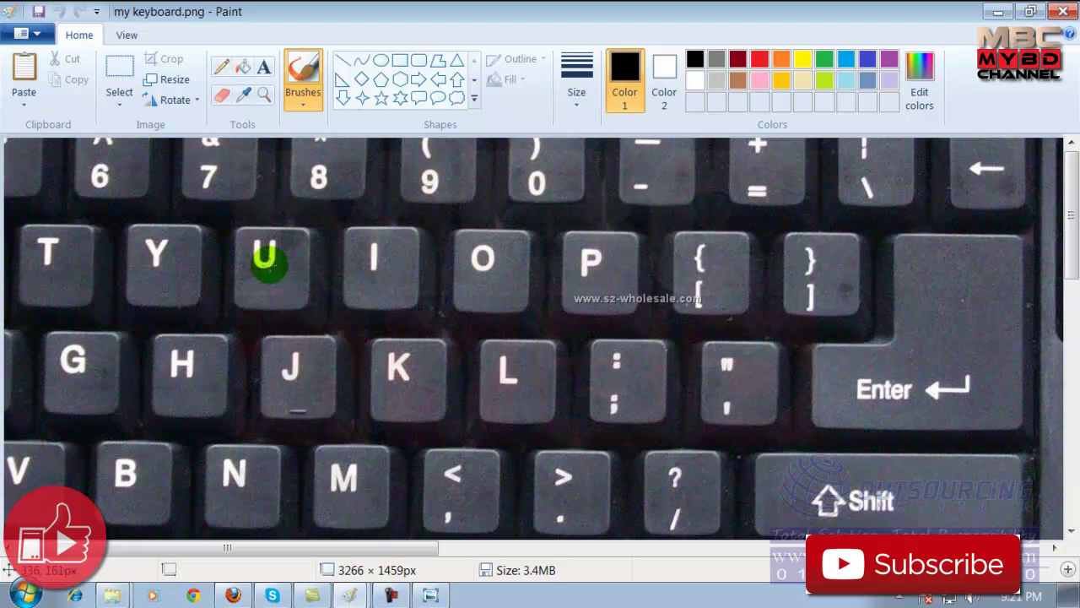
# Erase a short mark on the U key, and paint black Oil brush strokes over the U, I, O, P and L keys
pyautogui.click(222, 96)
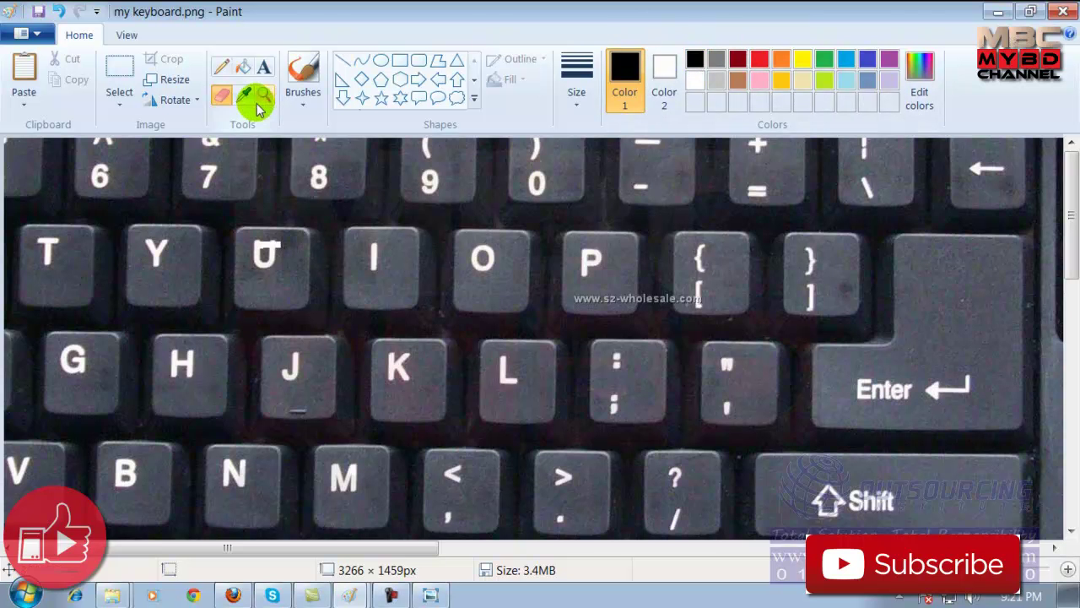
pyautogui.click(303, 71)
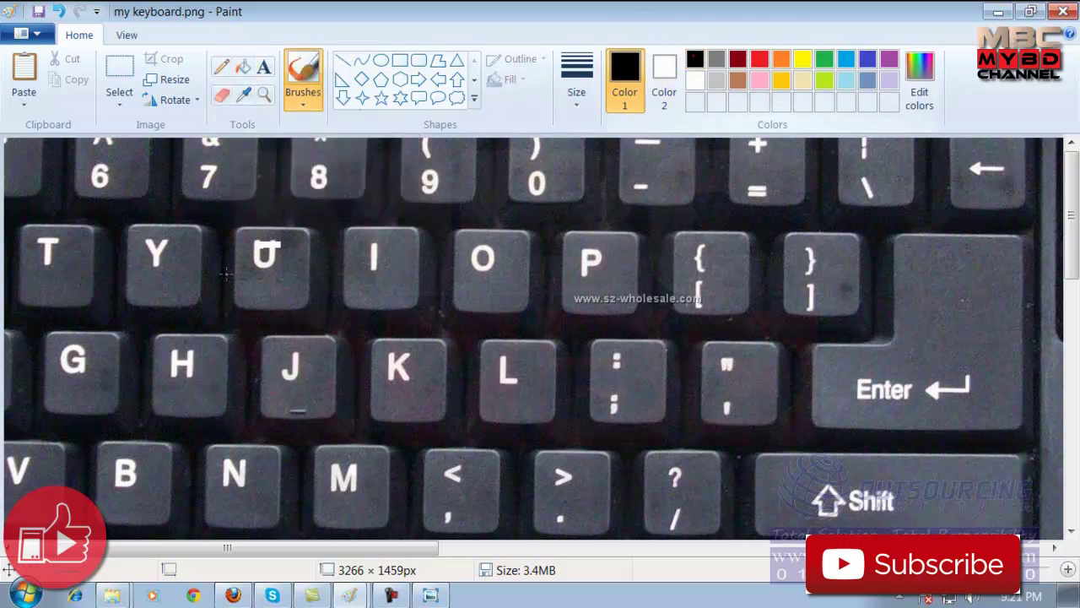
pyautogui.click(304, 108)
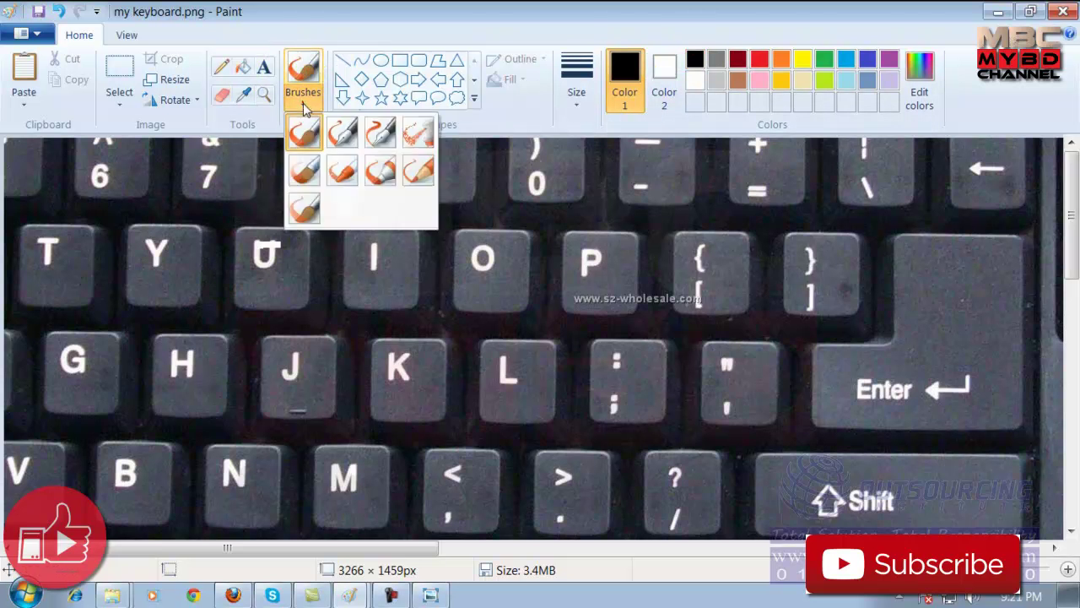
pyautogui.click(305, 174)
pyautogui.moveTo(265, 252)
pyautogui.mouseDown()
pyautogui.moveTo(255, 292)
pyautogui.moveTo(263, 250)
pyautogui.moveTo(264, 291)
pyautogui.moveTo(272, 254)
pyautogui.moveTo(261, 268)
pyautogui.moveTo(251, 243)
pyautogui.moveTo(274, 257)
pyautogui.moveTo(242, 228)
pyautogui.mouseUp()
pyautogui.moveTo(269, 276); pyautogui.dragTo(295, 270)
pyautogui.moveTo(359, 249)
pyautogui.mouseDown()
pyautogui.moveTo(368, 257)
pyautogui.moveTo(374, 248)
pyautogui.mouseUp()
pyautogui.moveTo(472, 257); pyautogui.dragTo(517, 258)
pyautogui.moveTo(584, 257); pyautogui.dragTo(596, 350)
pyautogui.moveTo(492, 364); pyautogui.dragTo(493, 357)
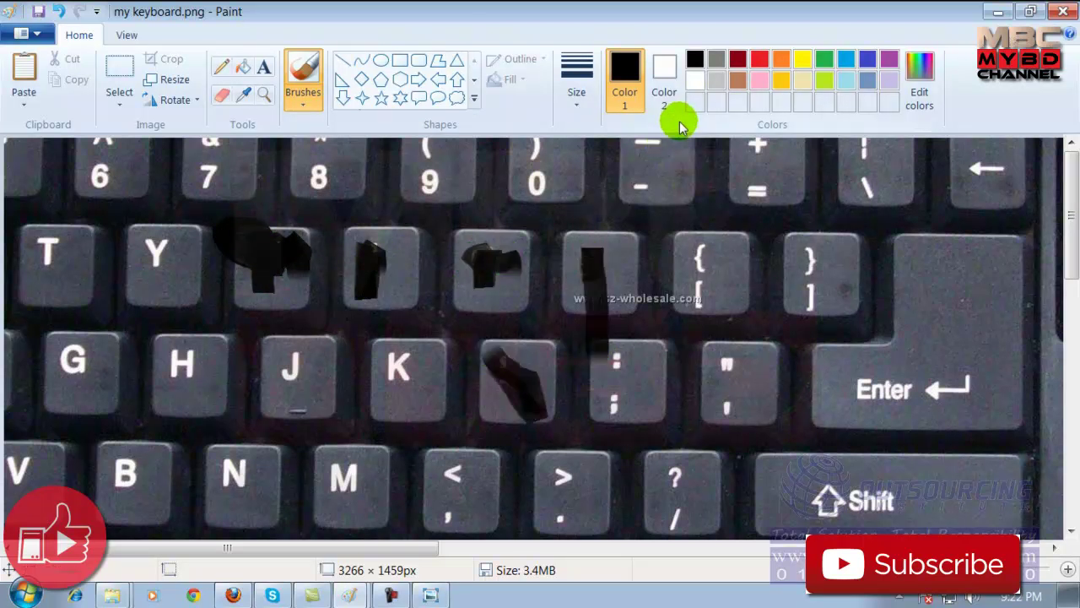
# Draw two black down arrows, one over the I key and one about 60 × 165 px beside the P key
pyautogui.click(343, 98)
pyautogui.moveTo(308, 198)
pyautogui.mouseDown()
pyautogui.moveTo(386, 253)
pyautogui.moveTo(420, 347)
pyautogui.mouseUp()
pyautogui.moveTo(631, 244); pyautogui.dragTo(681, 382)
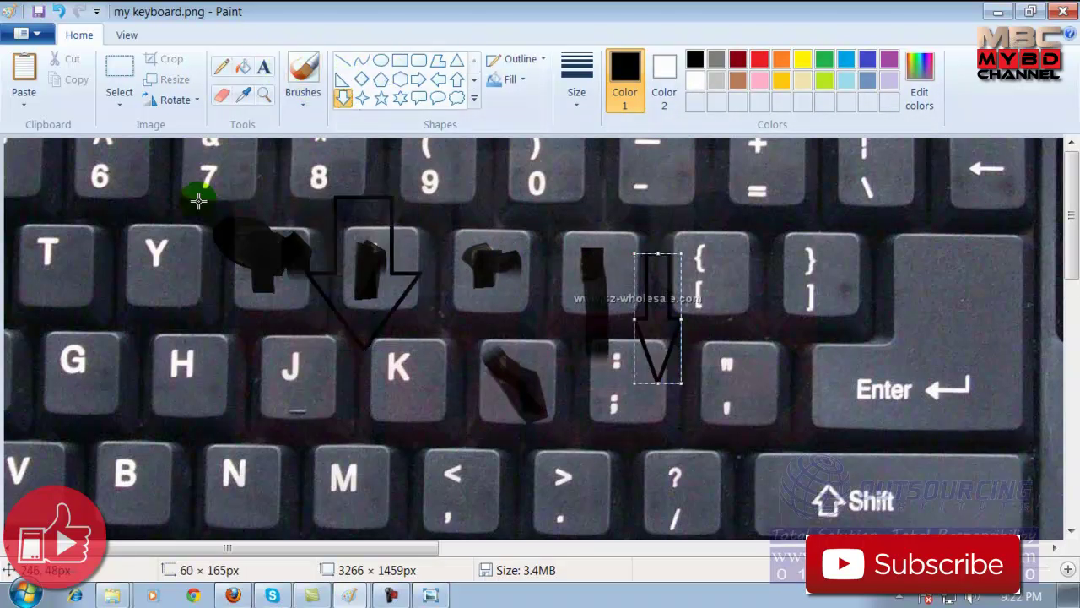
# Make freehand eraser strokes from the U key down to the M key, over the K key and across the T key
pyautogui.click(223, 98)
pyautogui.moveTo(252, 299); pyautogui.dragTo(348, 434)
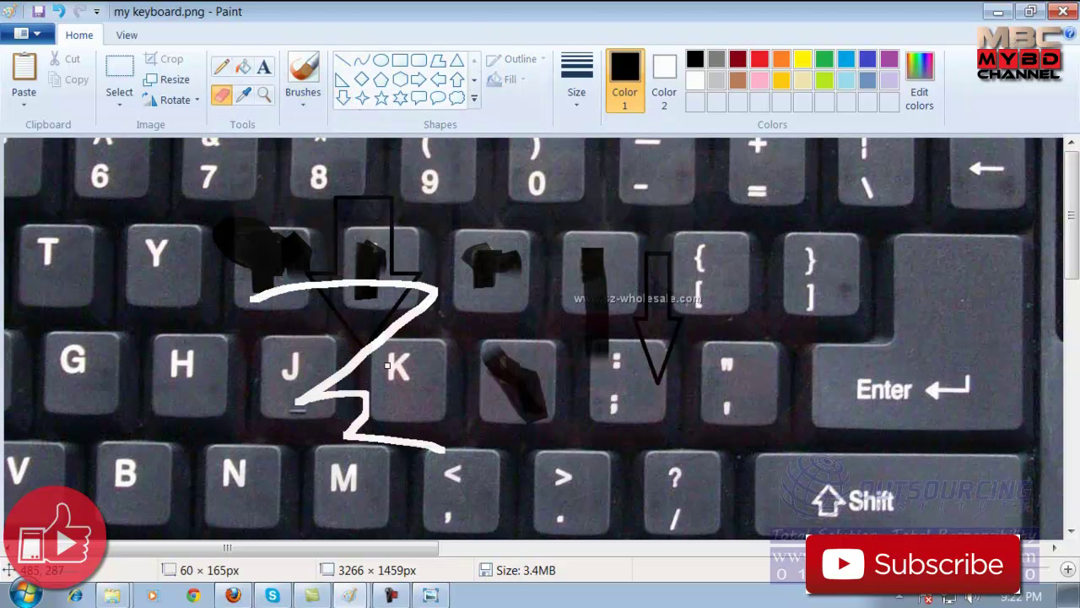
pyautogui.moveTo(17, 160); pyautogui.dragTo(102, 297)
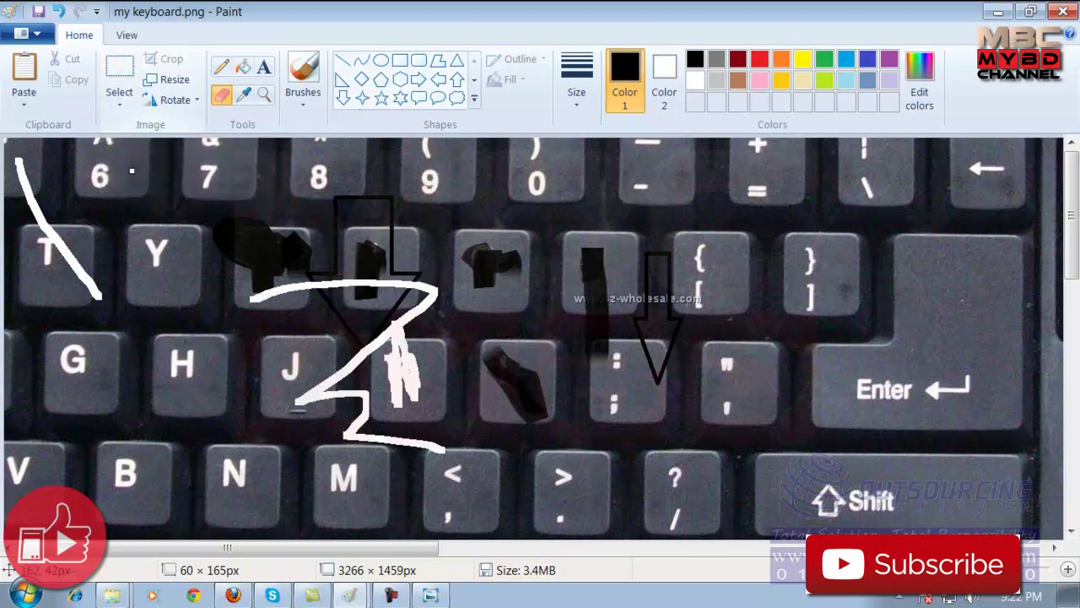
# Select a rectangular area of about 136 × 134 px around the H key and shift it slightly from its original place
pyautogui.click(121, 107)
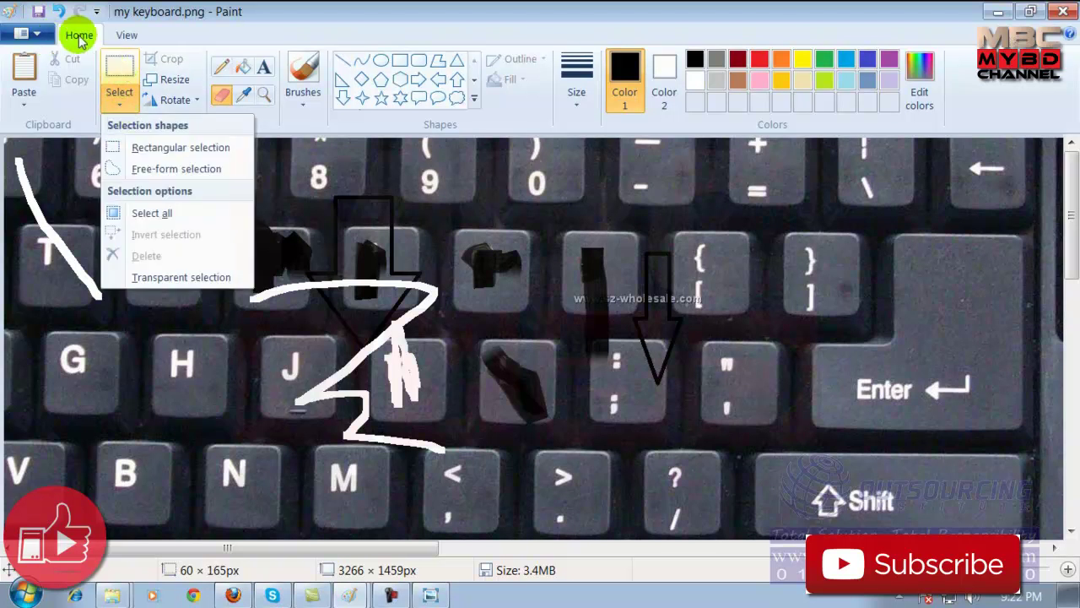
pyautogui.click(114, 67)
pyautogui.click(115, 67)
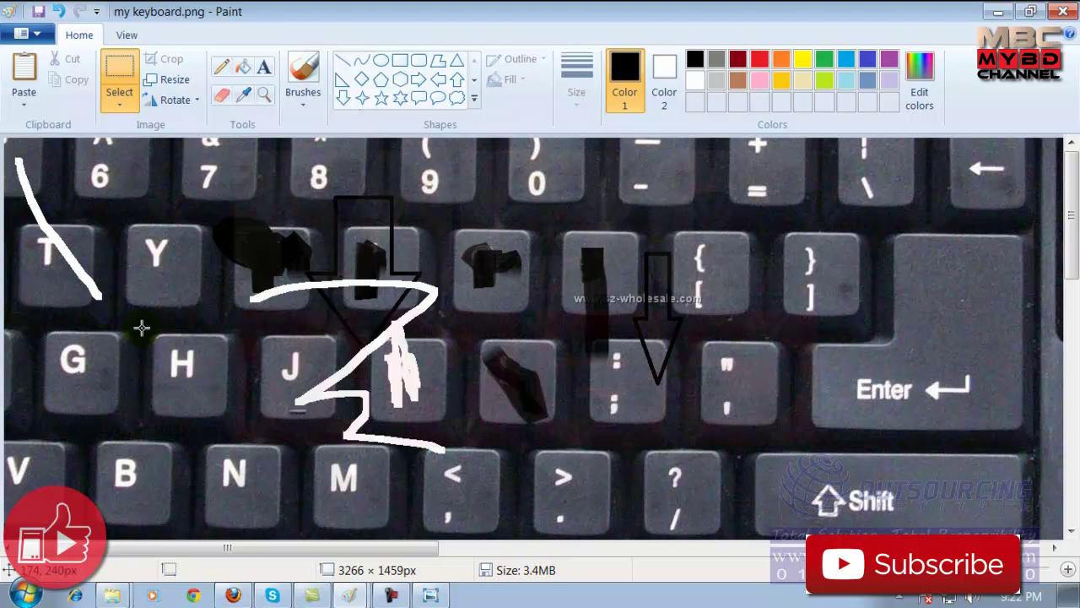
pyautogui.moveTo(141, 327); pyautogui.dragTo(158, 416)
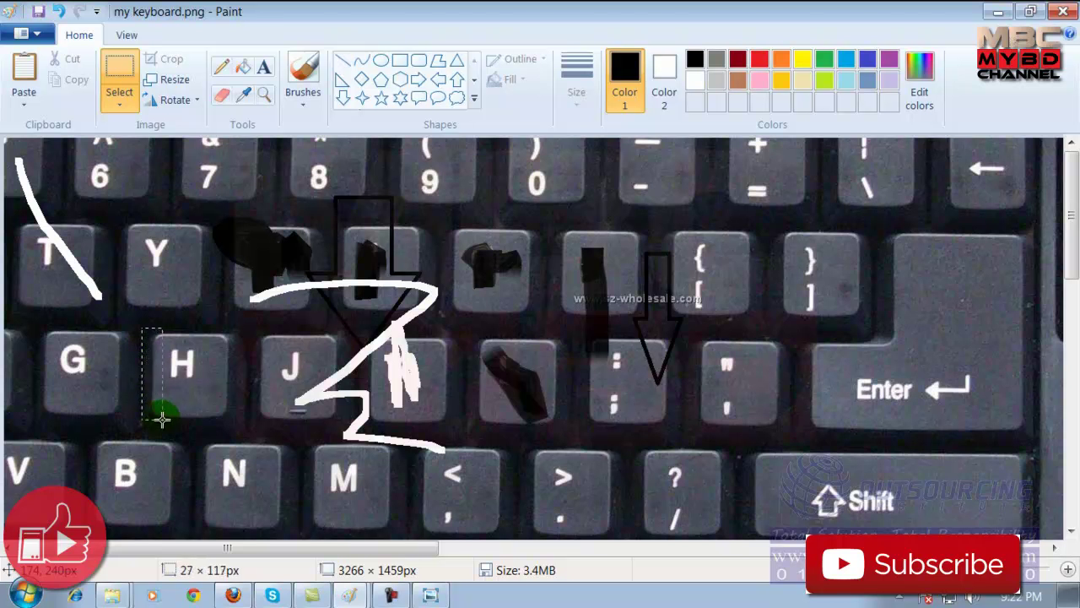
pyautogui.moveTo(243, 431); pyautogui.dragTo(248, 437)
pyautogui.moveTo(203, 391); pyautogui.dragTo(214, 342)
pyautogui.rightClick(203, 321)
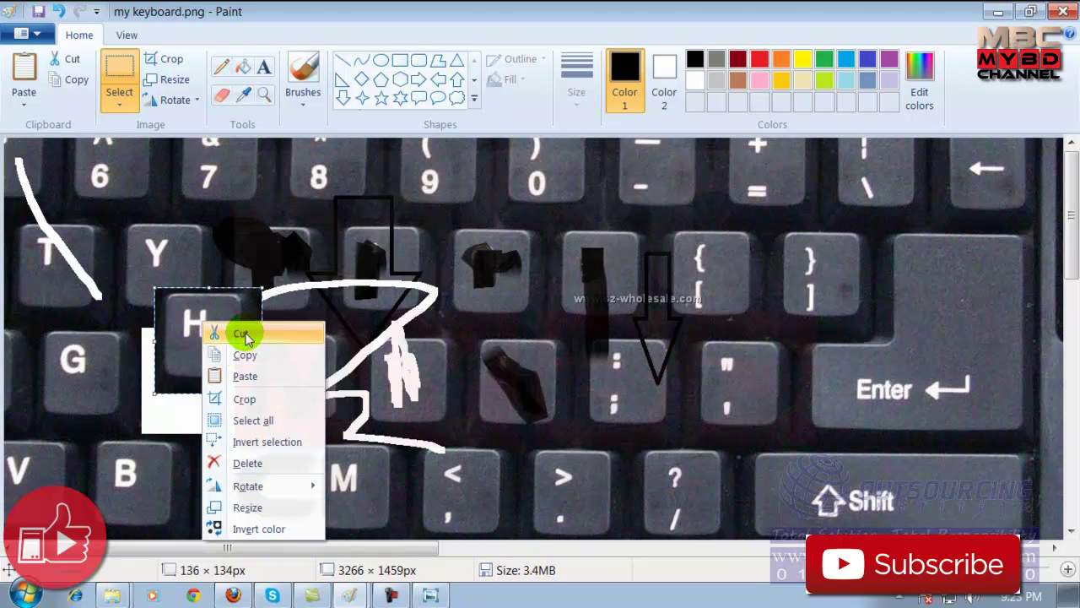
pyautogui.click(152, 415)
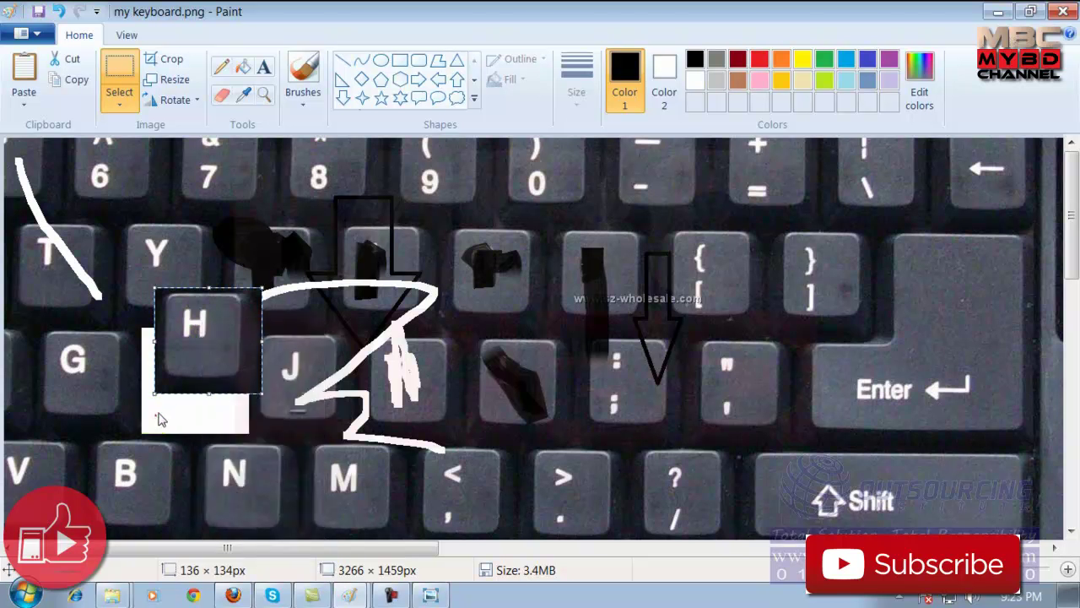
pyautogui.moveTo(192, 331); pyautogui.dragTo(193, 368)
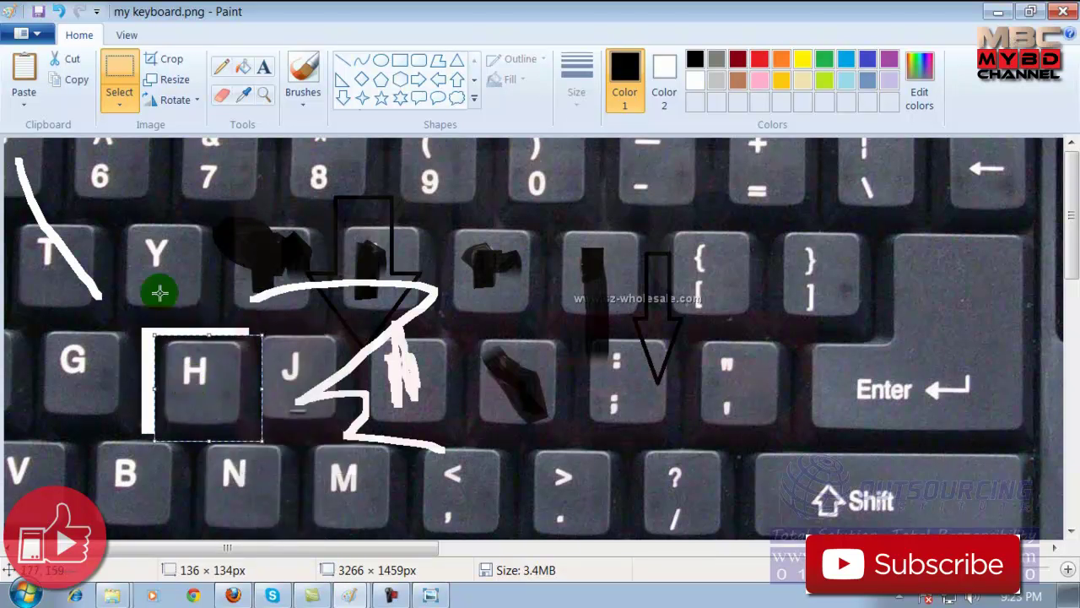
# Move two rectangular areas down and to the right: one from the 0 to Enter keys, one of about 375 × 266 px around Y and J
pyautogui.click(121, 107)
pyautogui.click(121, 84)
pyautogui.moveTo(488, 163); pyautogui.dragTo(922, 460)
pyautogui.moveTo(779, 282)
pyautogui.mouseDown()
pyautogui.moveTo(362, 294)
pyautogui.moveTo(674, 330)
pyautogui.moveTo(830, 366)
pyautogui.mouseUp()
pyautogui.moveTo(120, 221); pyautogui.dragTo(407, 429)
pyautogui.moveTo(277, 346); pyautogui.dragTo(340, 421)
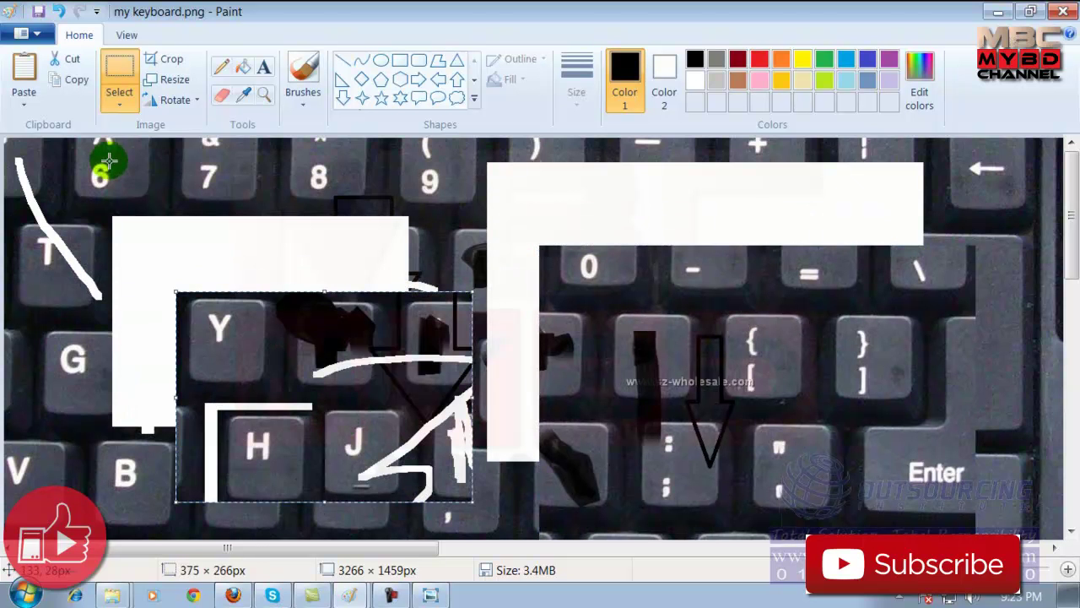
# Open index.jpg from the Pictures library, discarding the changes to my keyboard.png
pyautogui.click(37, 41)
pyautogui.click(30, 102)
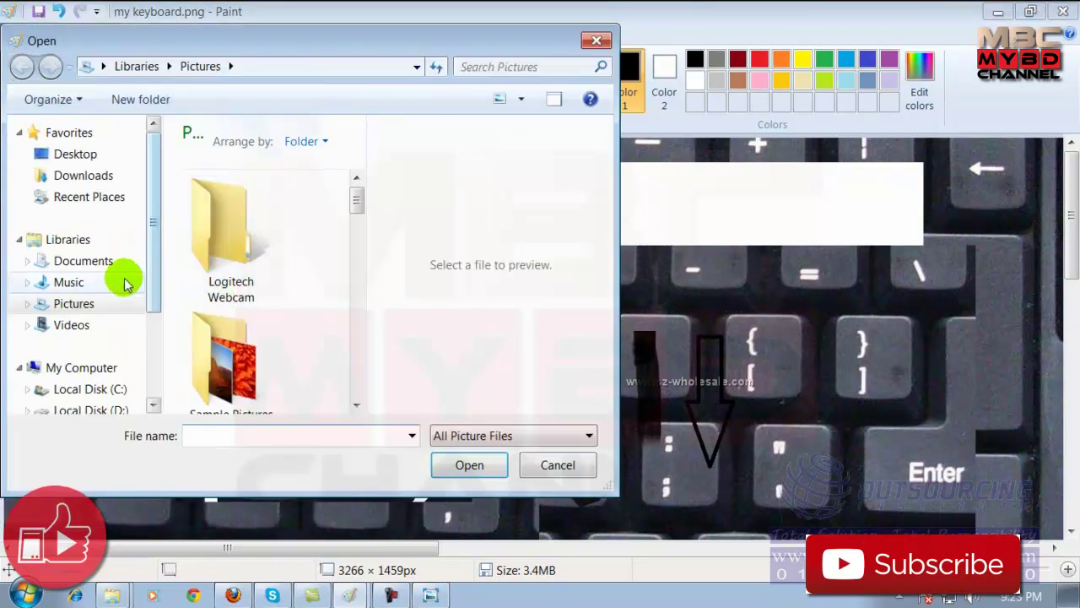
pyautogui.click(84, 308)
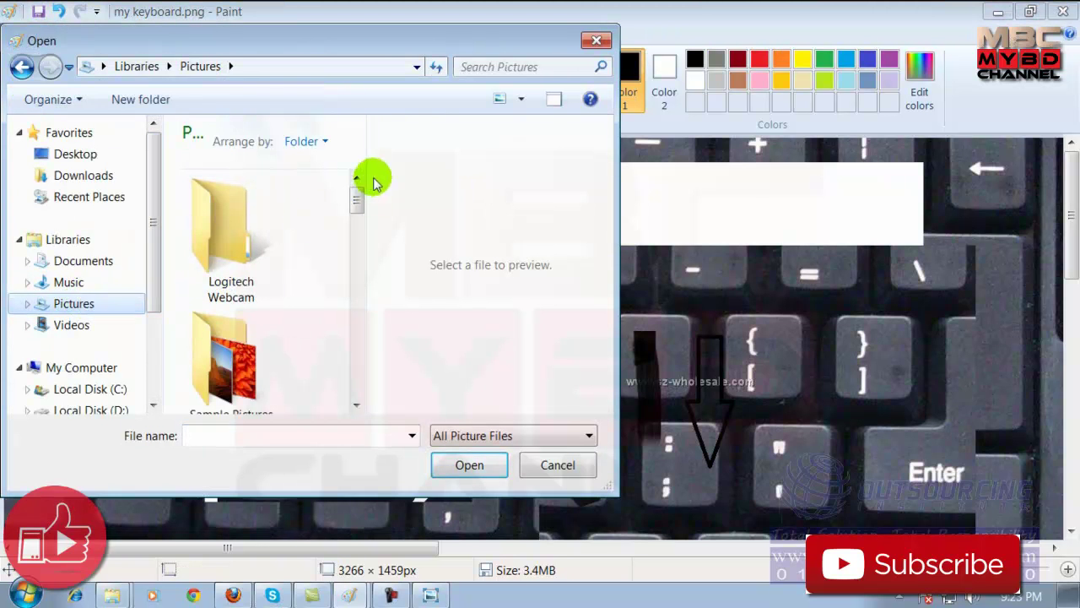
pyautogui.moveTo(357, 197); pyautogui.dragTo(308, 289)
pyautogui.doubleClick(202, 240)
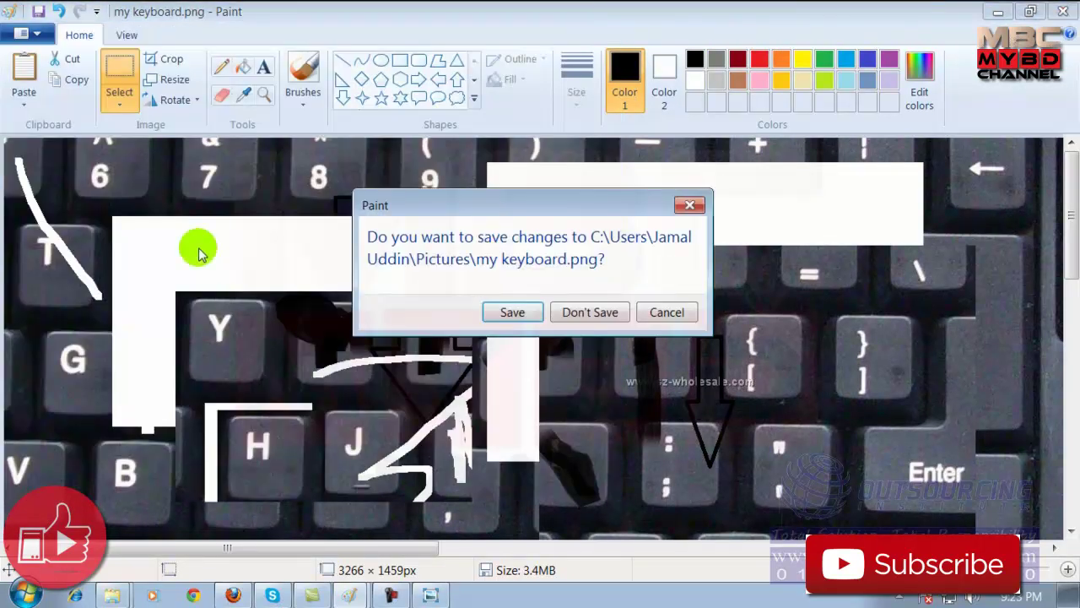
pyautogui.click(590, 312)
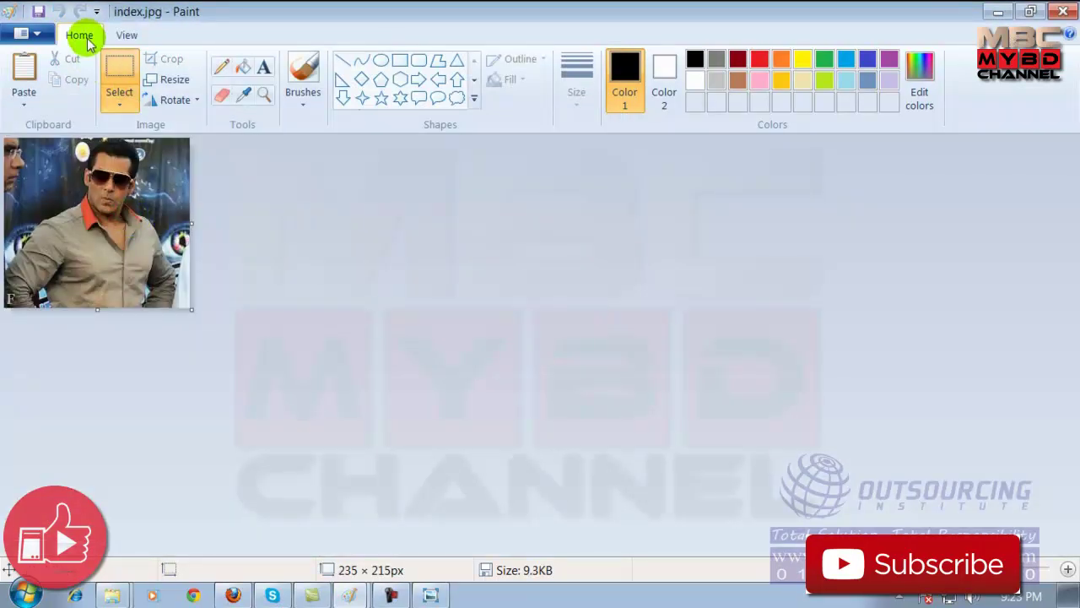
# Select a rectangular area of about 92 × 91 px around the man's head and move it to the picture's upper-left corner
pyautogui.click(119, 71)
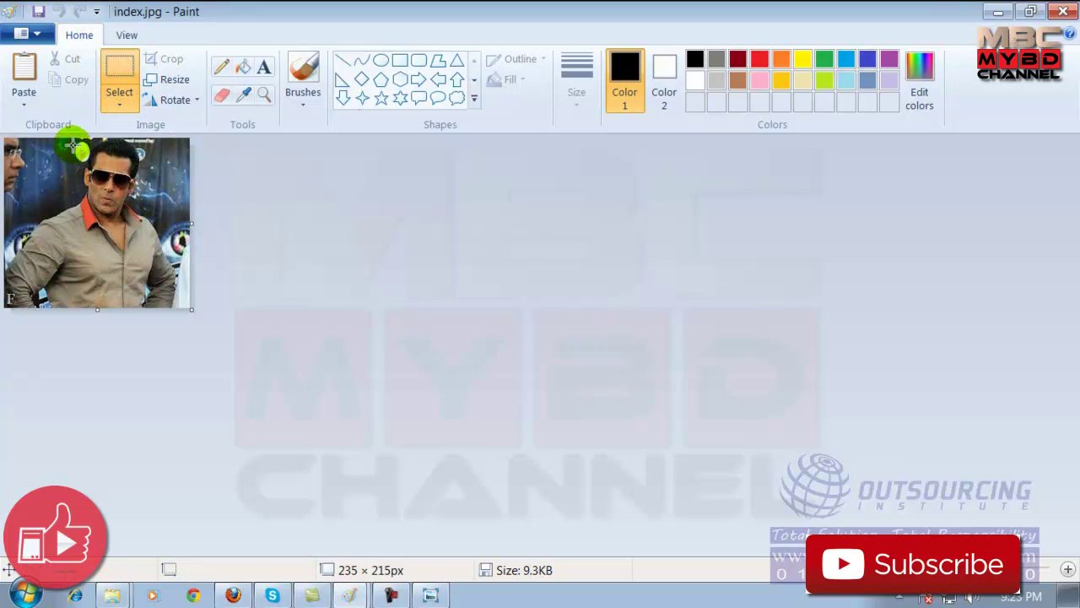
pyautogui.moveTo(69, 140); pyautogui.dragTo(147, 217)
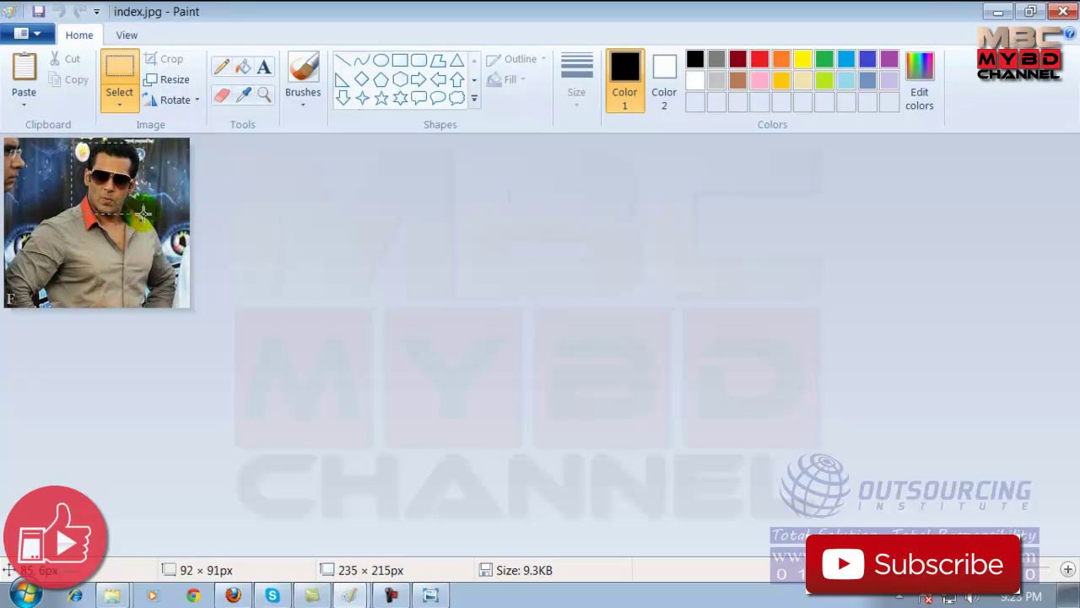
pyautogui.moveTo(118, 182); pyautogui.dragTo(35, 182)
pyautogui.click(437, 494)
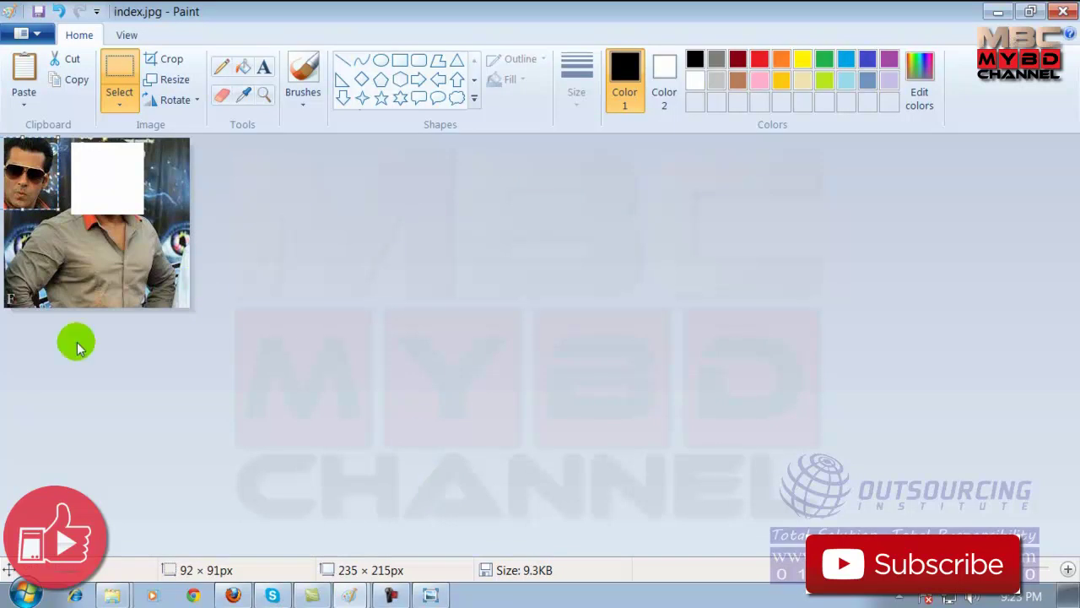
# Close index.jpg without saving the changes and open Sticky Notes from the Accessories programs
pyautogui.click(1063, 11)
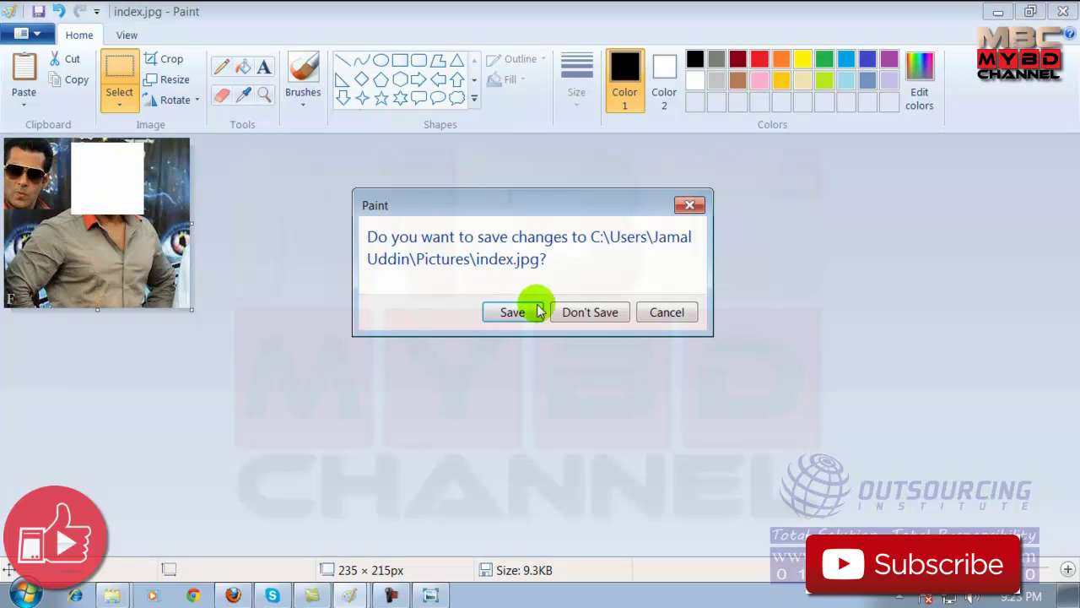
pyautogui.click(608, 314)
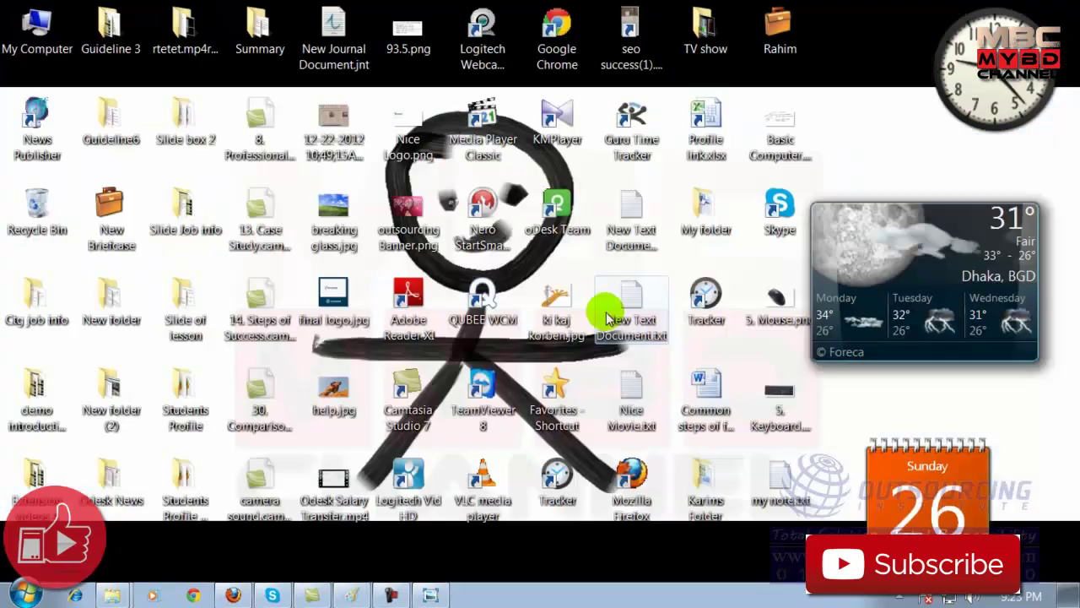
pyautogui.click(21, 595)
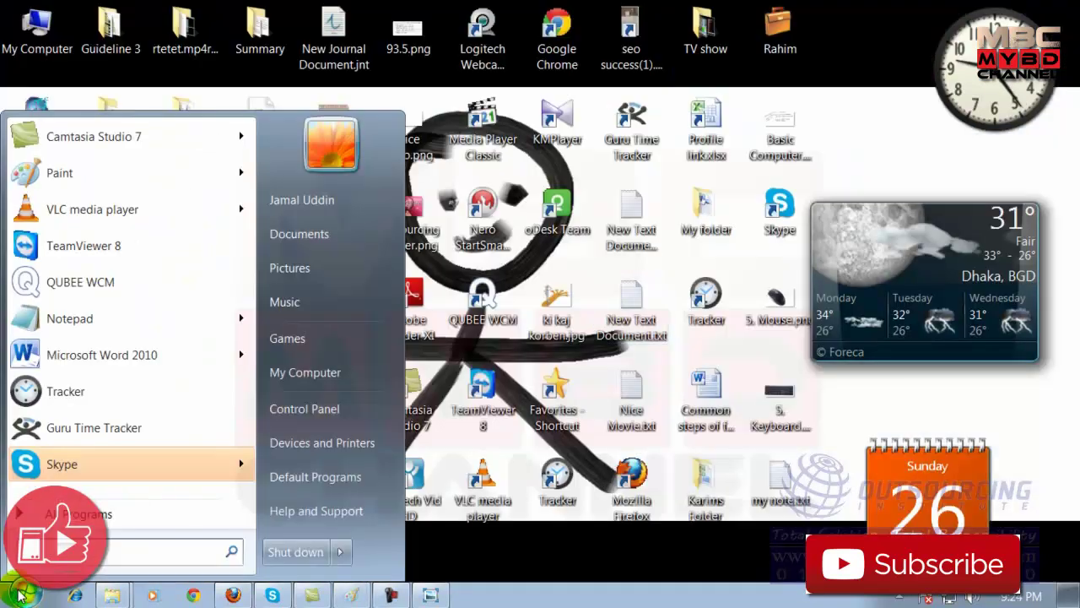
pyautogui.click(50, 514)
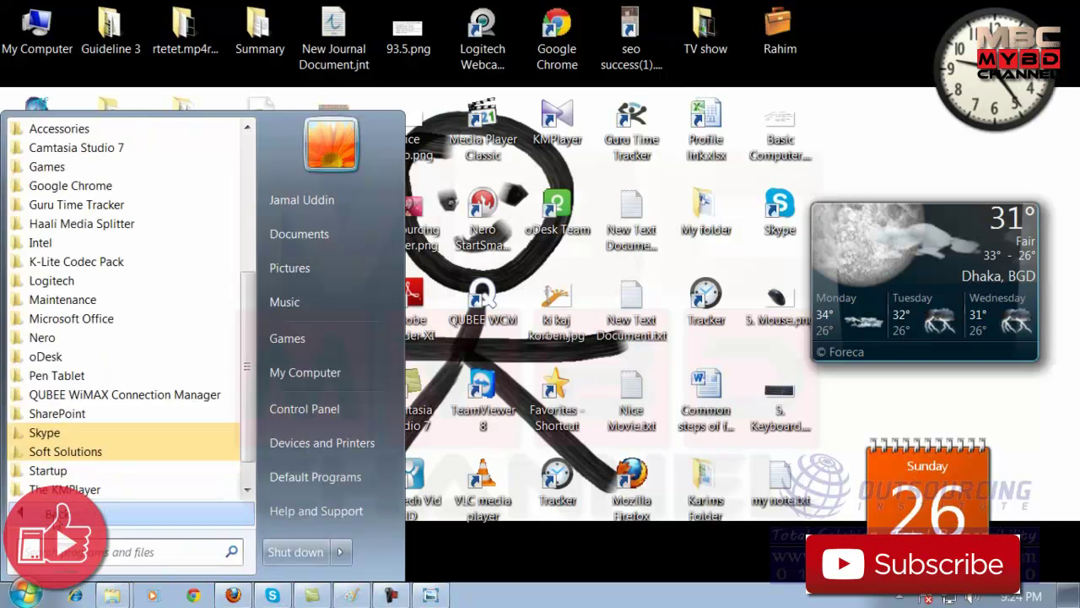
pyautogui.click(87, 133)
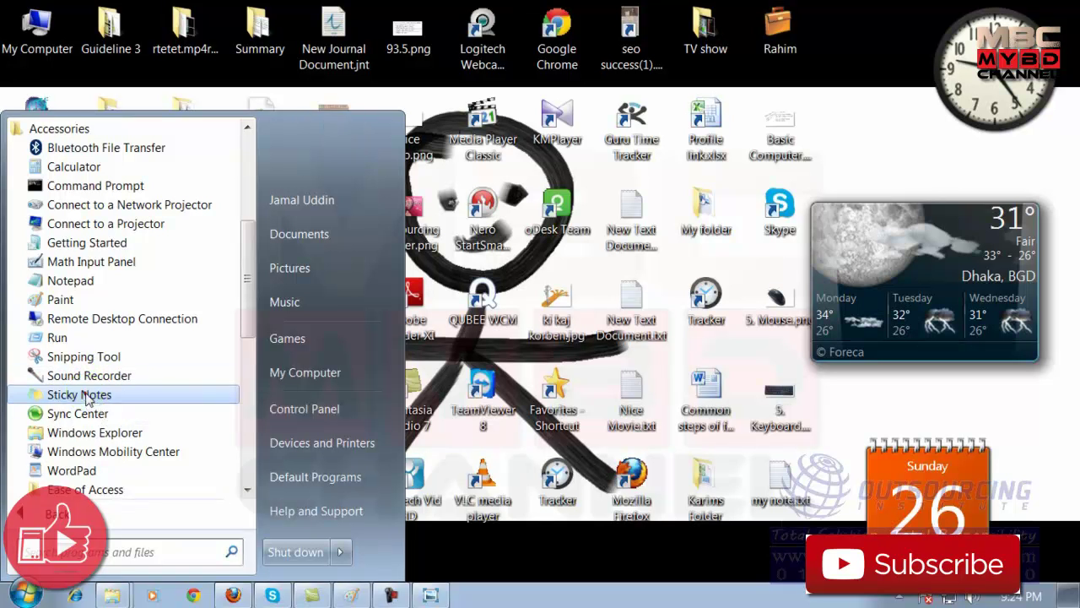
pyautogui.click(85, 394)
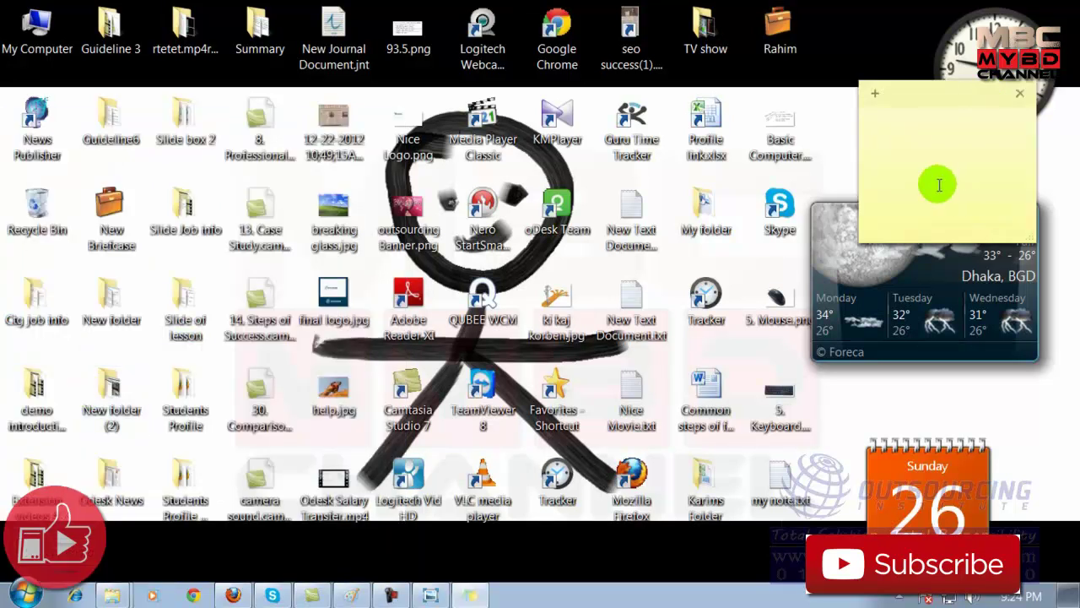
# Write "aasdfsadfsa afsadfsa asdf adfas" in the note, add a second note reading "asdfadfs asdfasd" and place it apart from the first
pyautogui.write('aasdfsadfsa afsadfsa asdf adfas')
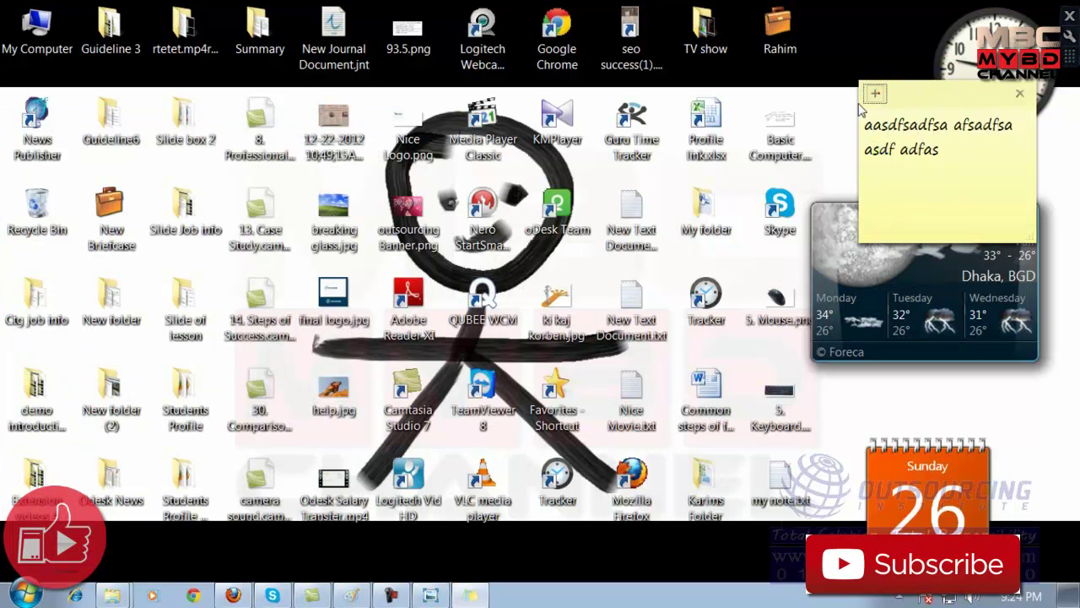
pyautogui.click(876, 92)
pyautogui.write('asdfadfs asdfasd')
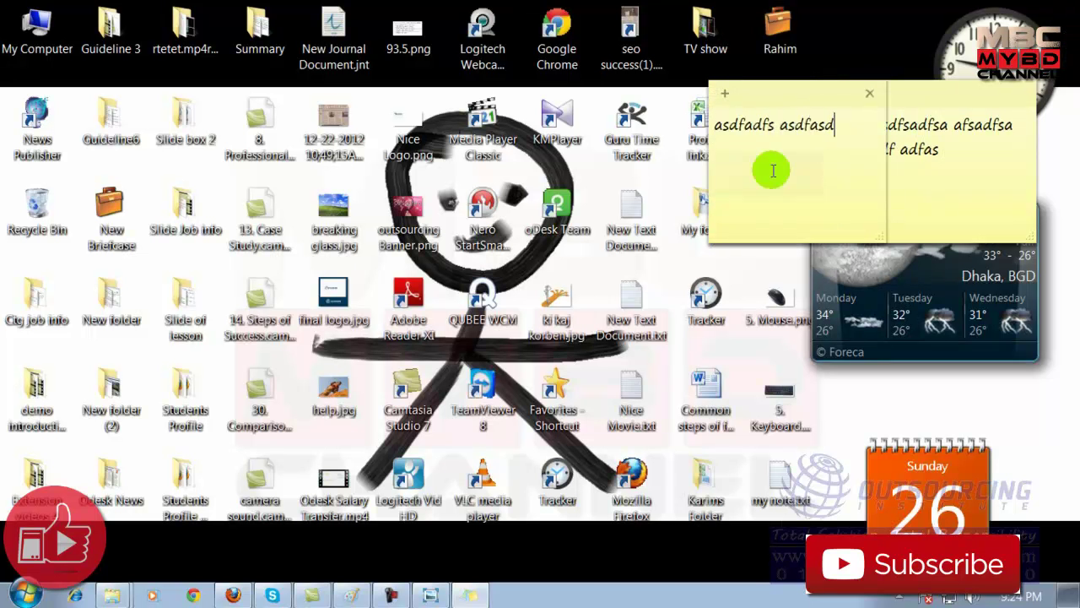
pyautogui.moveTo(812, 90); pyautogui.dragTo(657, 150)
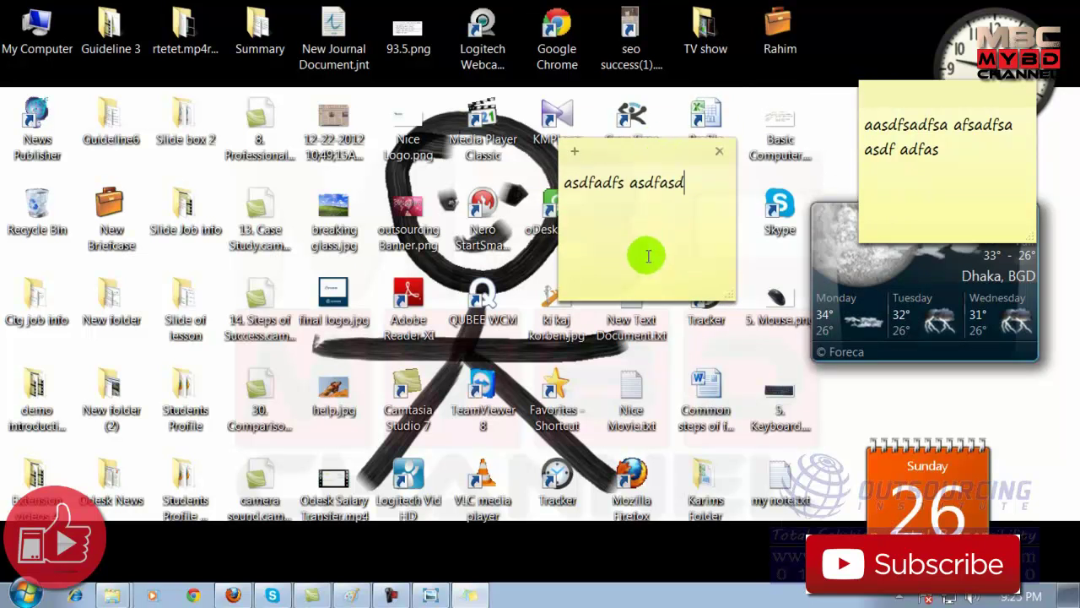
# Add a third sticky note reading "afdf" and delete it
pyautogui.click(574, 152)
pyautogui.write('afdf')
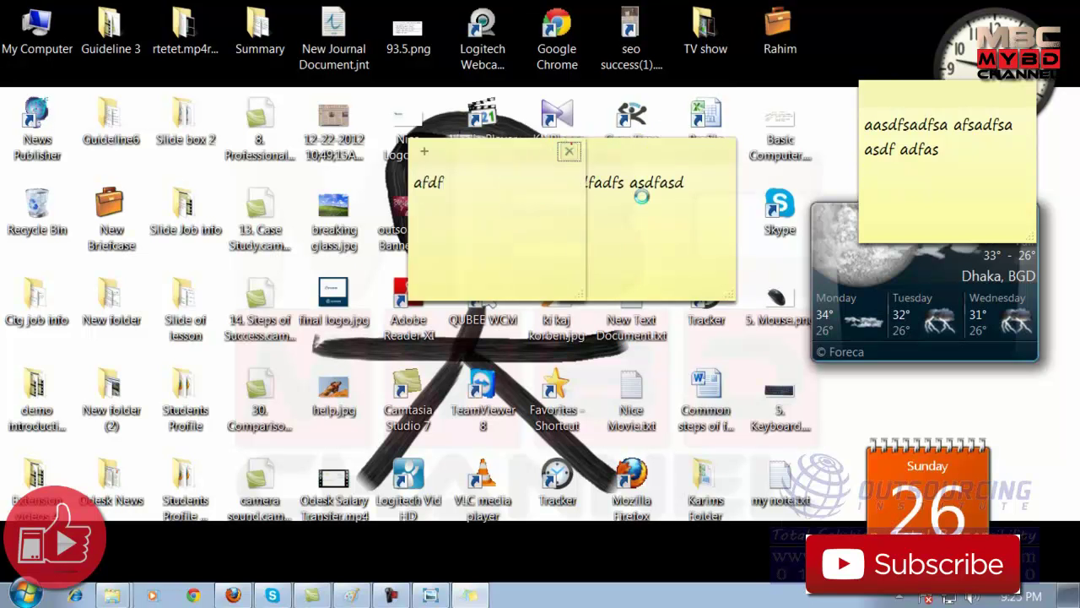
pyautogui.click(569, 151)
pyautogui.click(564, 238)
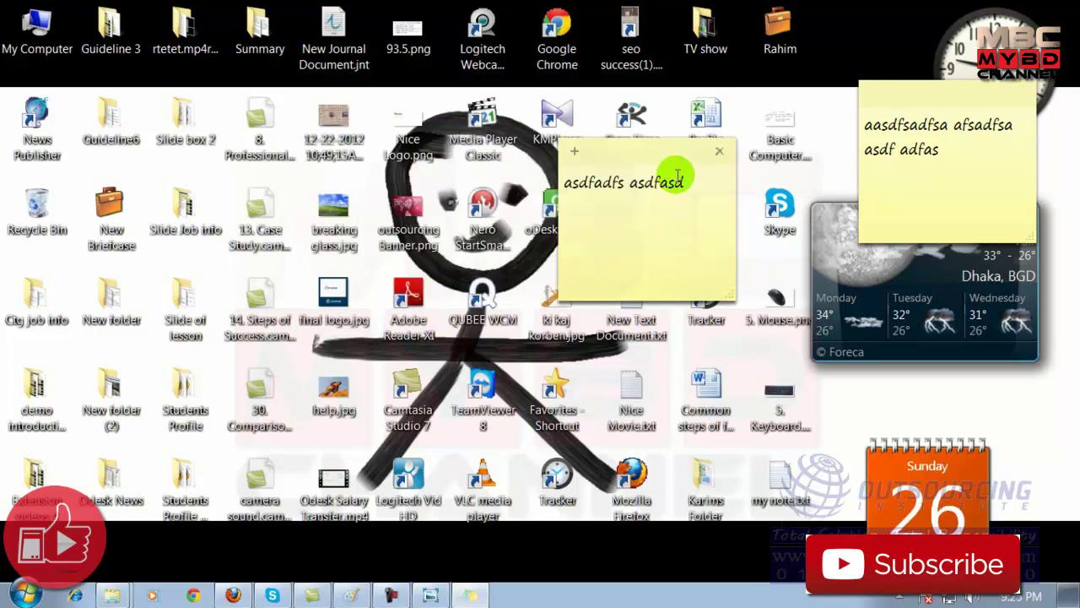
# Delete the two remaining sticky notes from the desktop
pyautogui.click(724, 151)
pyautogui.click(715, 237)
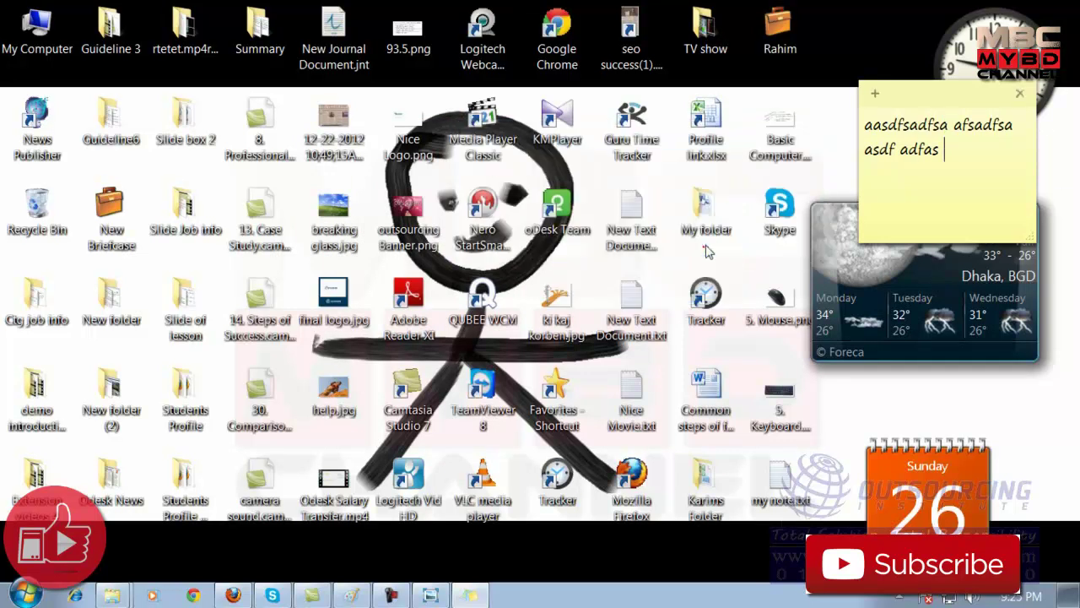
pyautogui.click(1019, 95)
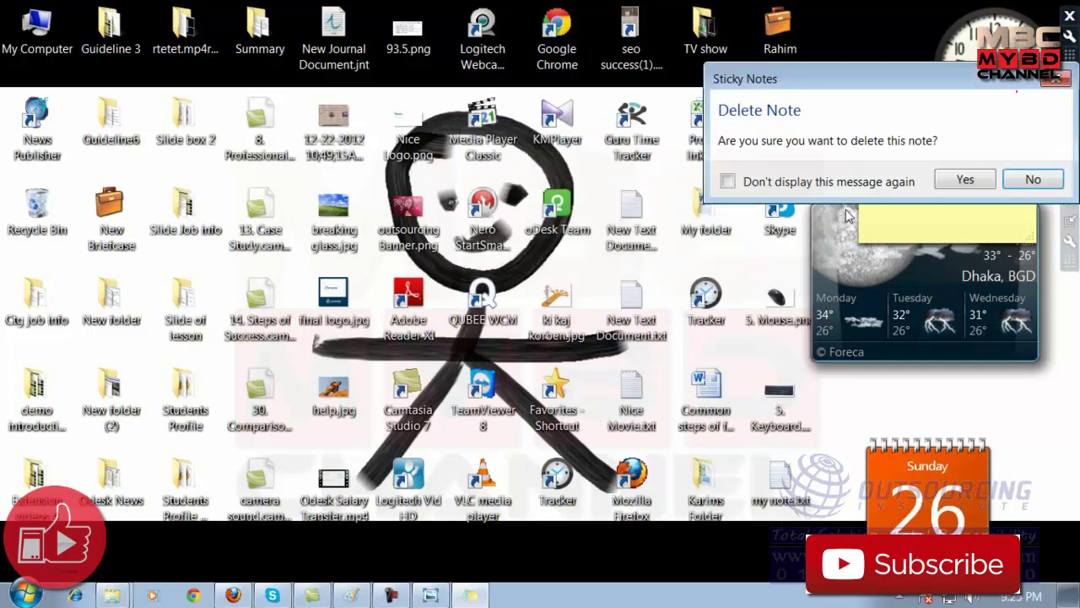
pyautogui.click(935, 176)
# Open WordPad from the Accessories programs
pyautogui.click(10, 597)
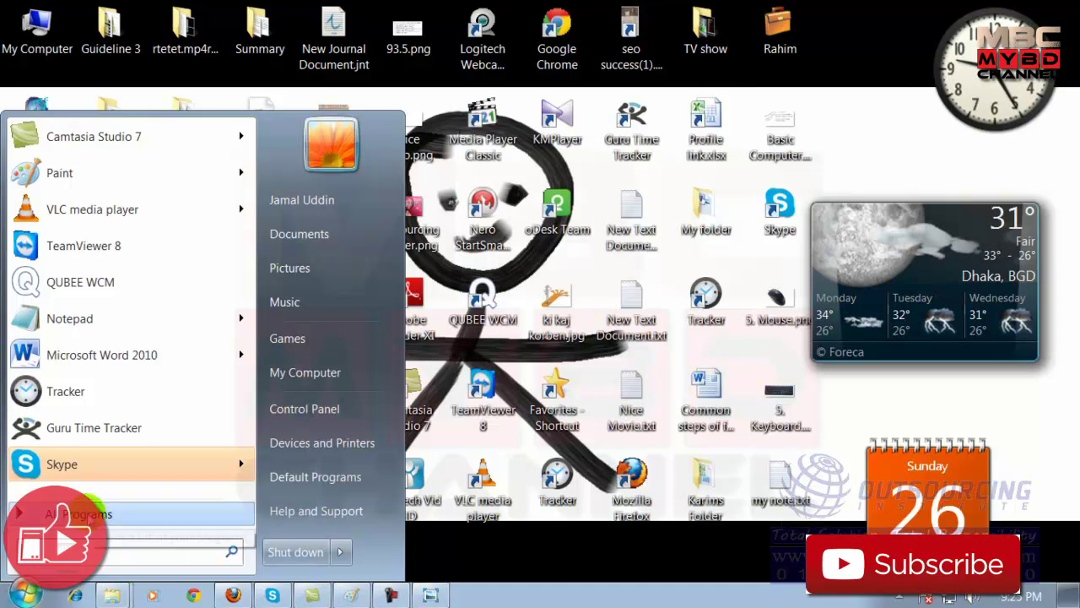
pyautogui.click(78, 514)
pyautogui.click(109, 128)
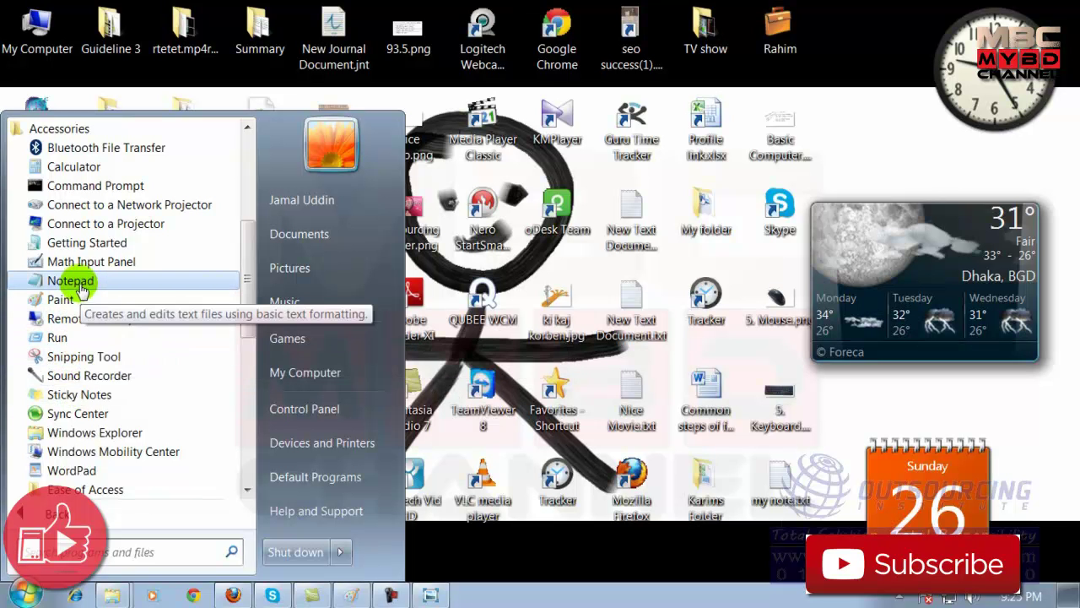
pyautogui.click(71, 476)
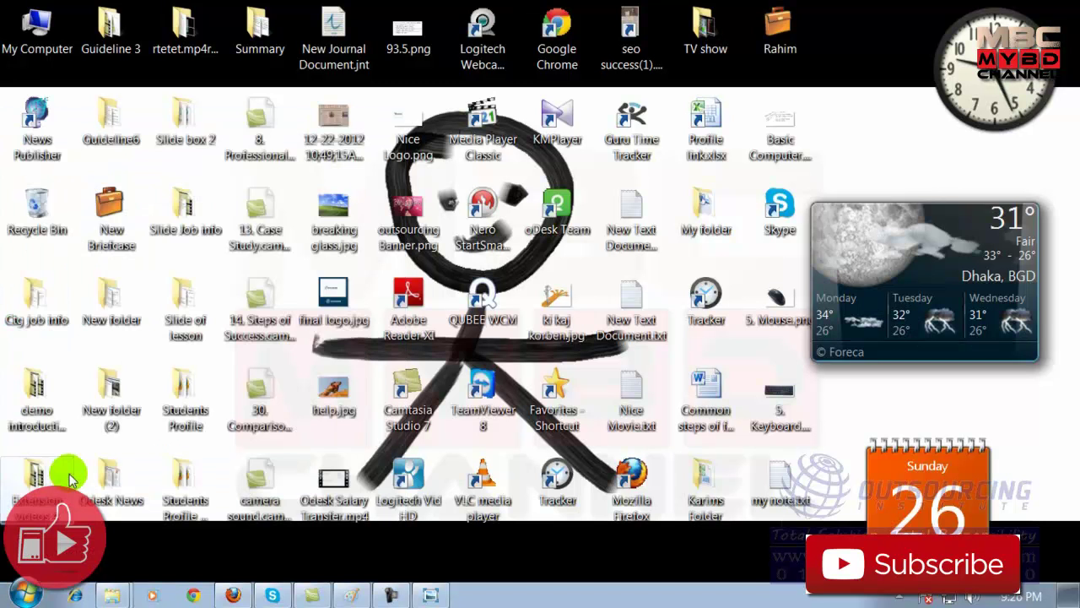
pyautogui.click(28, 595)
pyautogui.click(58, 516)
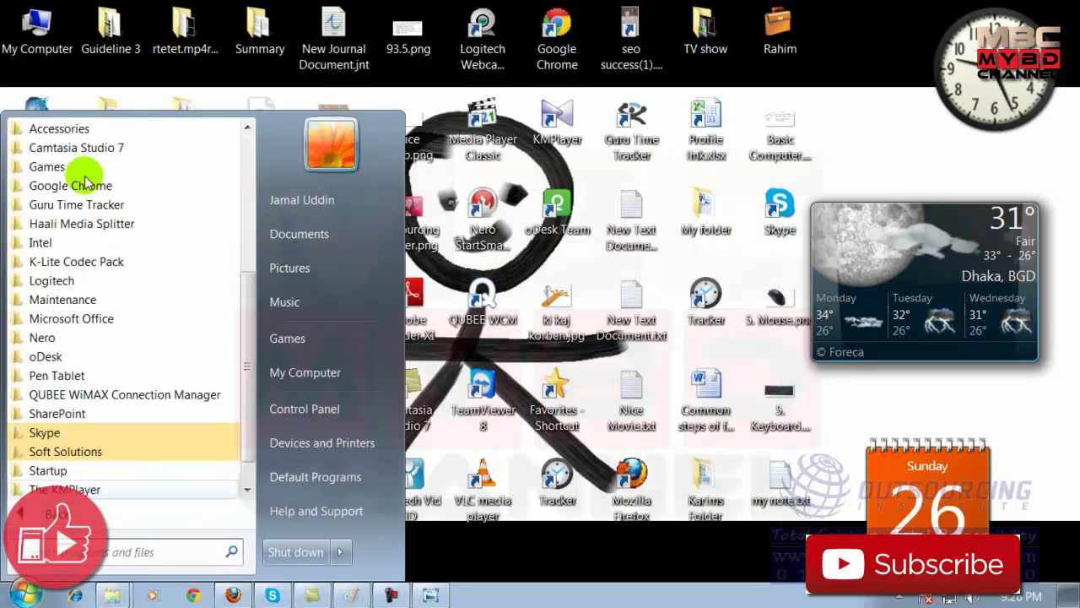
pyautogui.click(82, 127)
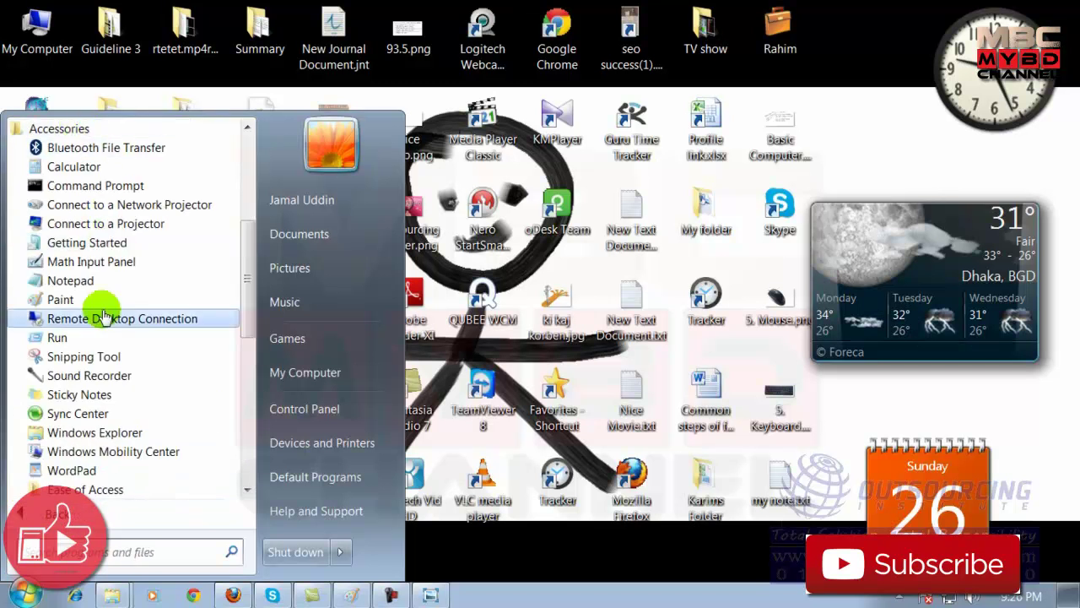
pyautogui.click(76, 478)
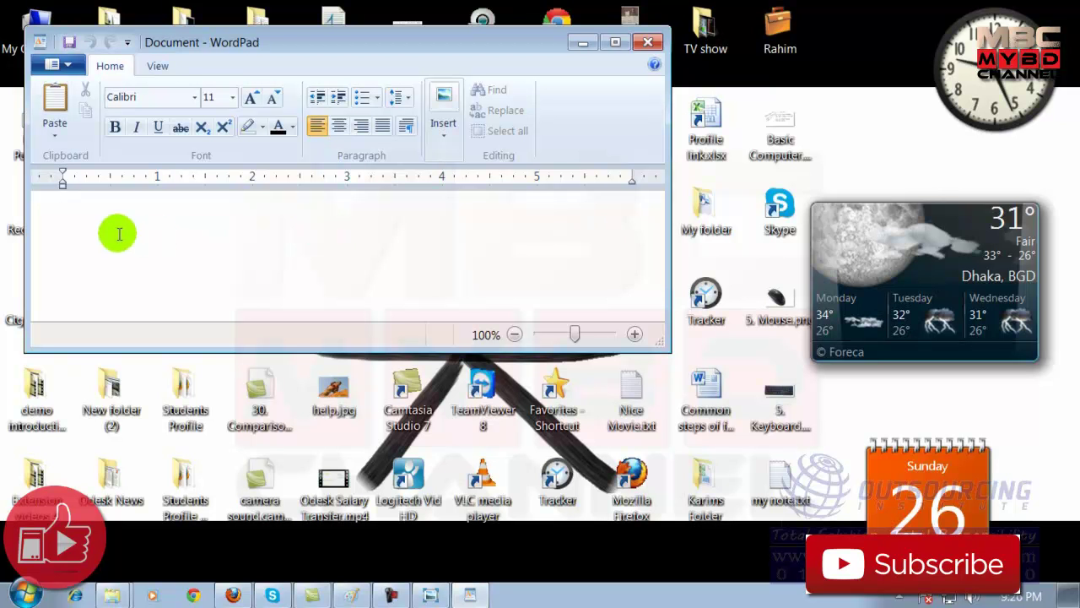
# Write "sdfsdfgsdgsdfdg eretet" in the blank document and format it in Blackadder ITC at size 20
pyautogui.write('sdfsdfgsdgsdfdg ere')
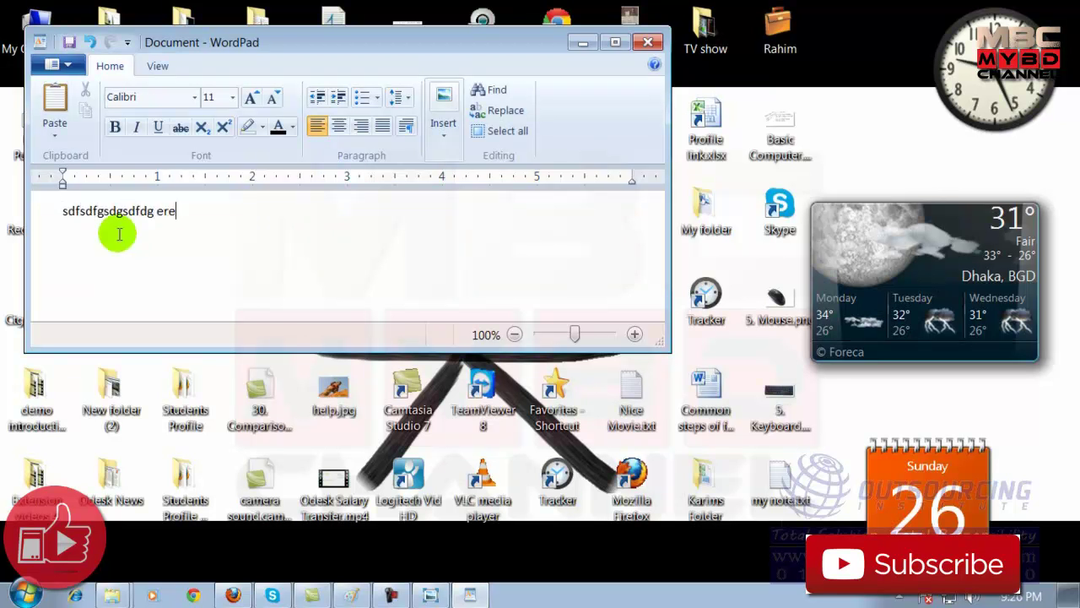
pyautogui.write('tet')
pyautogui.moveTo(212, 216); pyautogui.dragTo(61, 211)
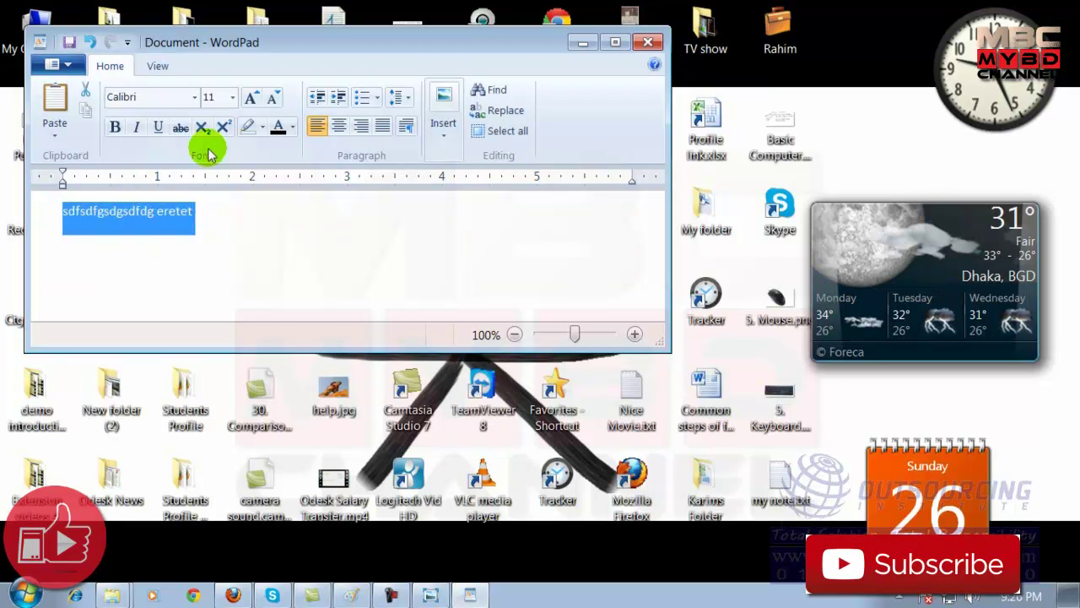
pyautogui.click(194, 97)
pyautogui.click(192, 117)
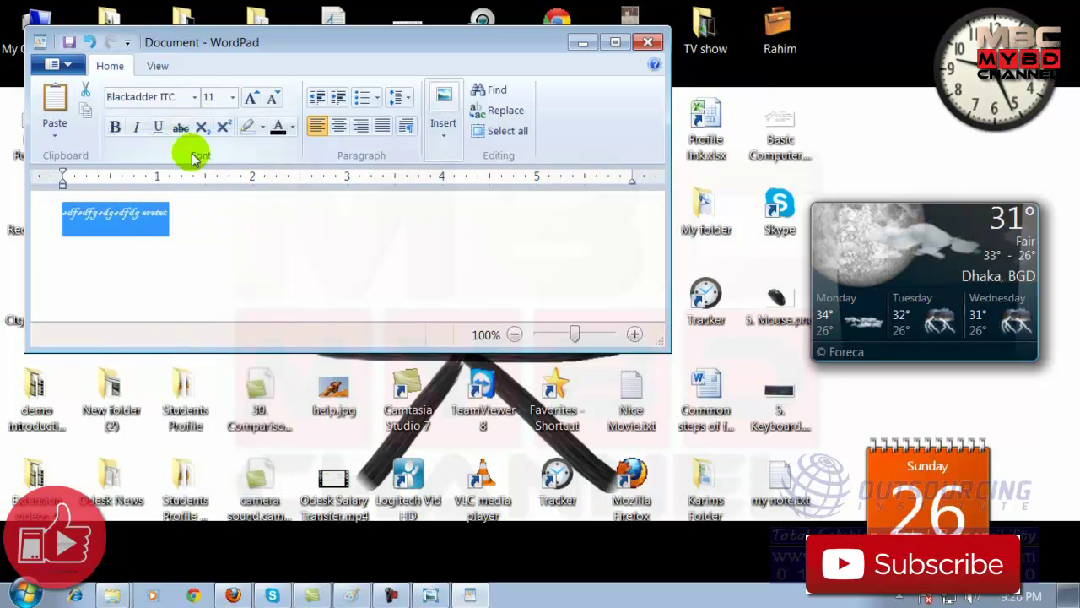
pyautogui.click(233, 98)
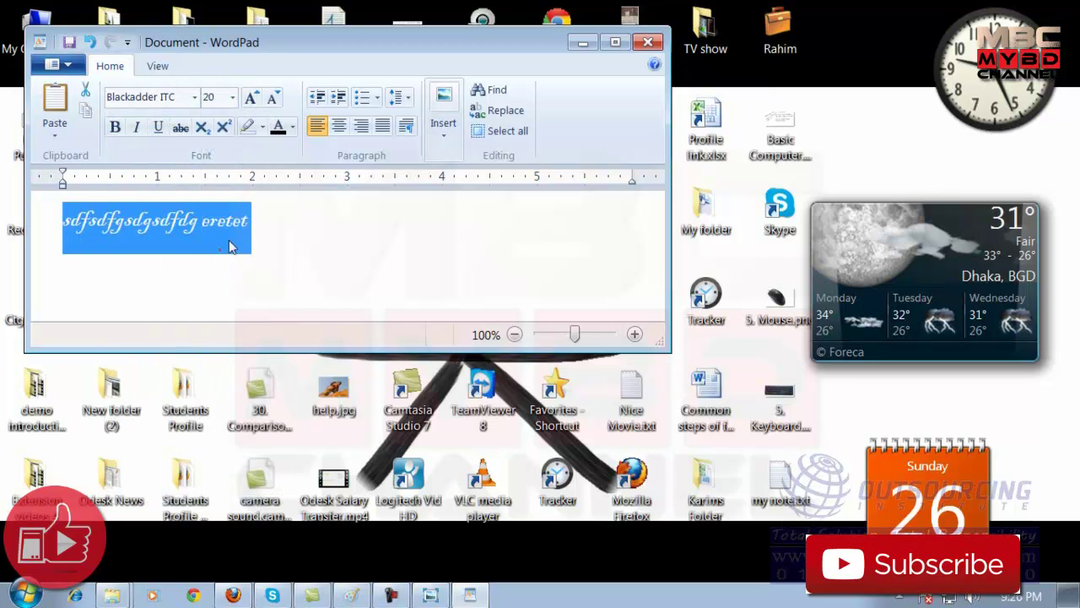
# Grow and shrink the selected text stepwise, taking it up to size 72 and ending at size 36
pyautogui.click(232, 97)
pyautogui.click(251, 98)
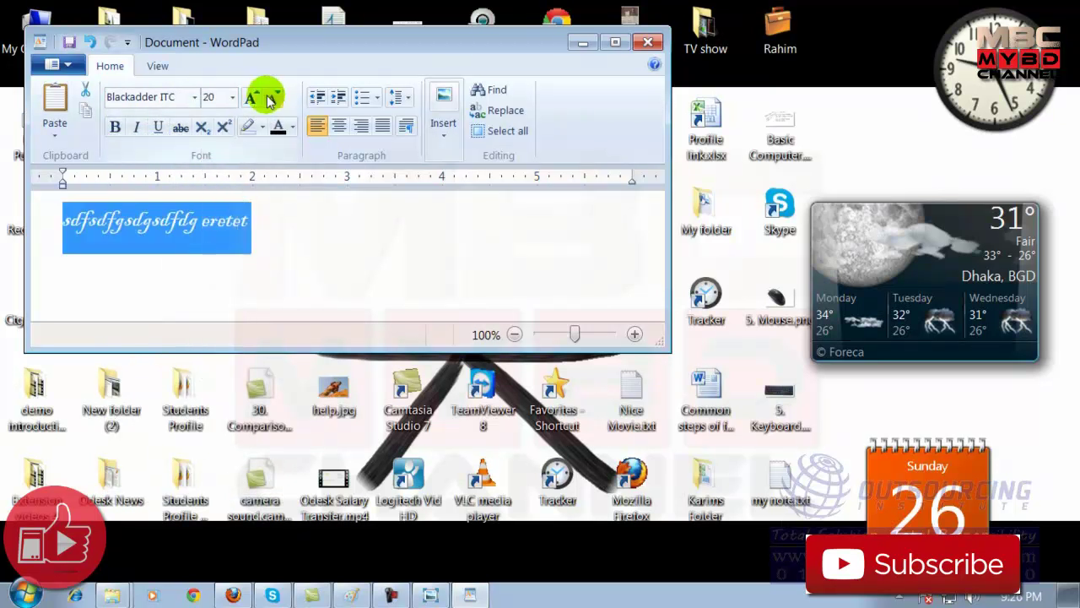
pyautogui.click(251, 98)
pyautogui.click(252, 98)
pyautogui.click(251, 98)
pyautogui.click(252, 98)
pyautogui.click(271, 98)
pyautogui.click(270, 98)
pyautogui.click(271, 98)
pyautogui.click(251, 98)
pyautogui.click(252, 98)
pyautogui.click(253, 98)
pyautogui.click(253, 98)
pyautogui.click(254, 98)
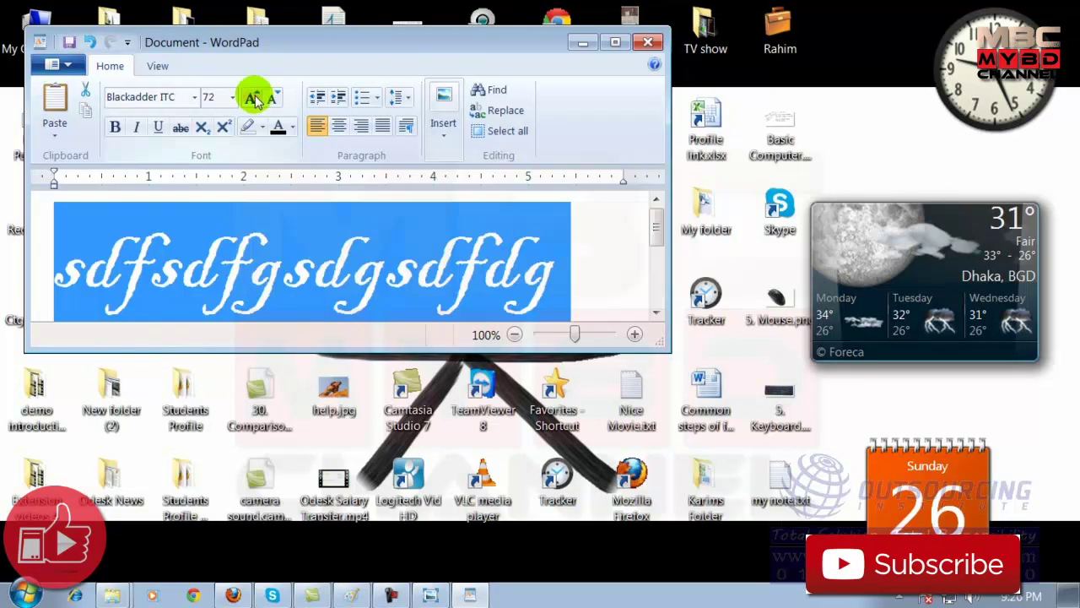
pyautogui.click(271, 98)
pyautogui.click(271, 98)
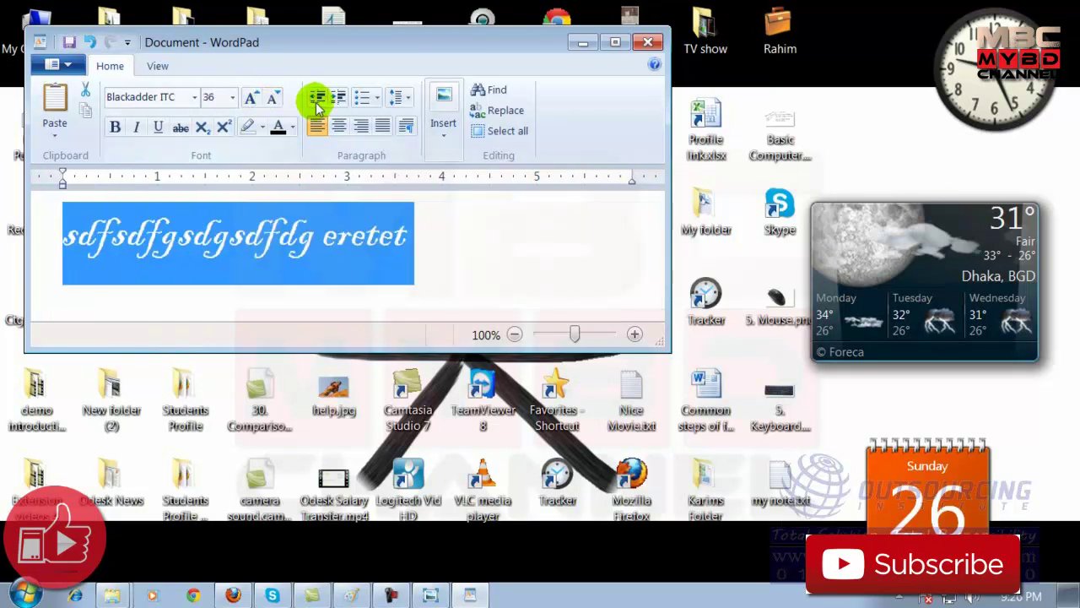
# Color the selected text red and replace that color with dark yellow
pyautogui.click(292, 128)
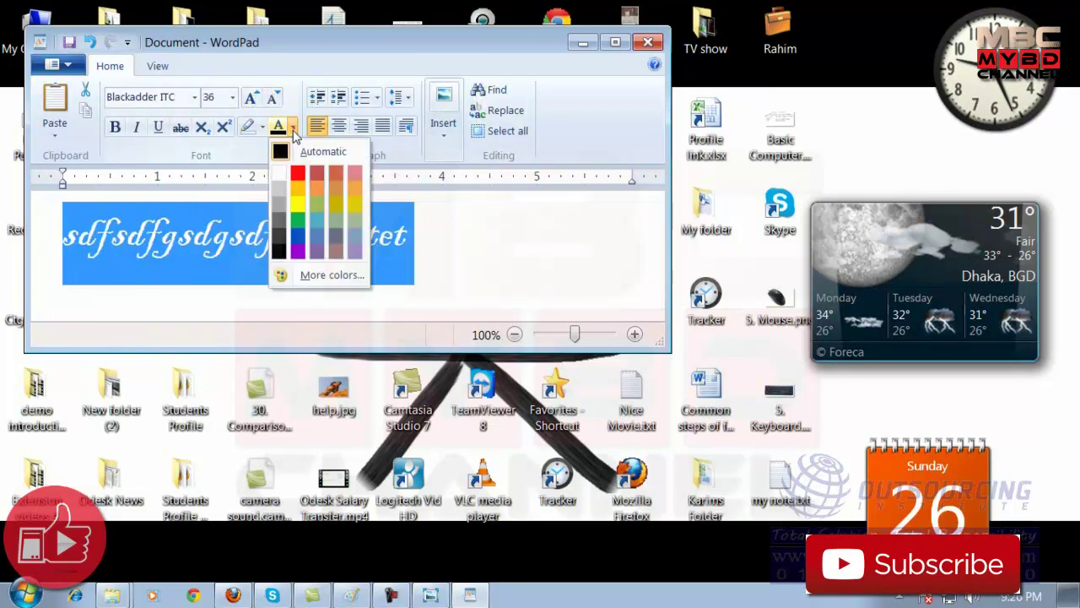
pyautogui.click(298, 173)
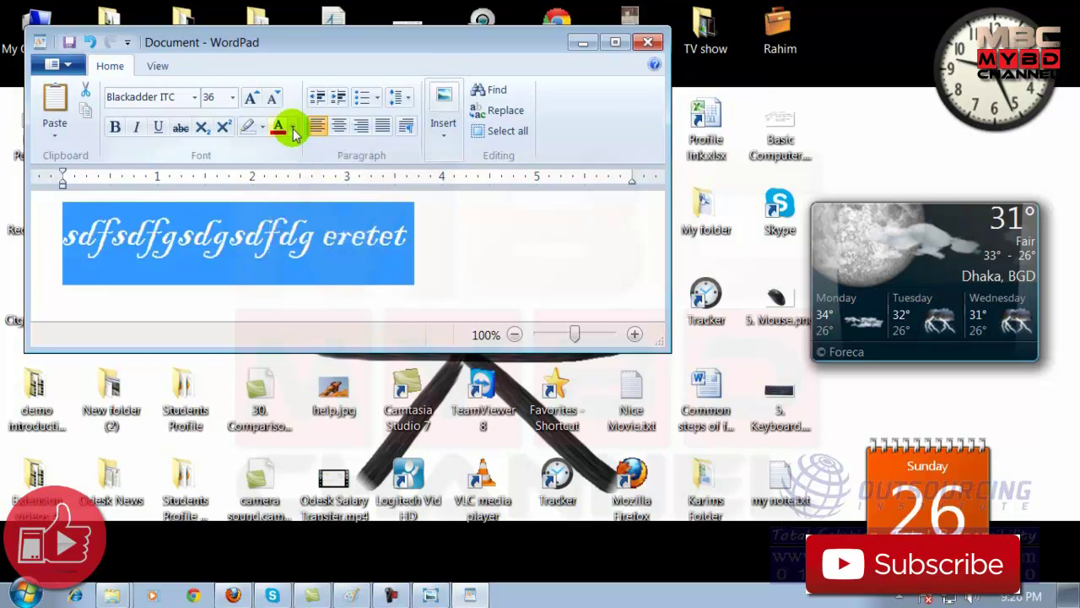
pyautogui.click(292, 126)
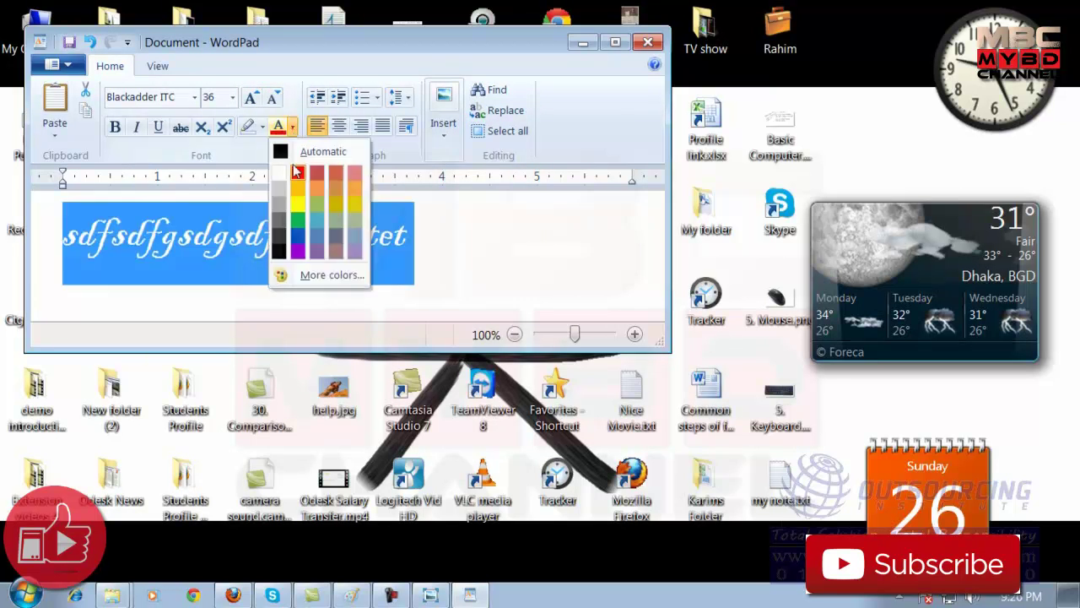
pyautogui.click(333, 204)
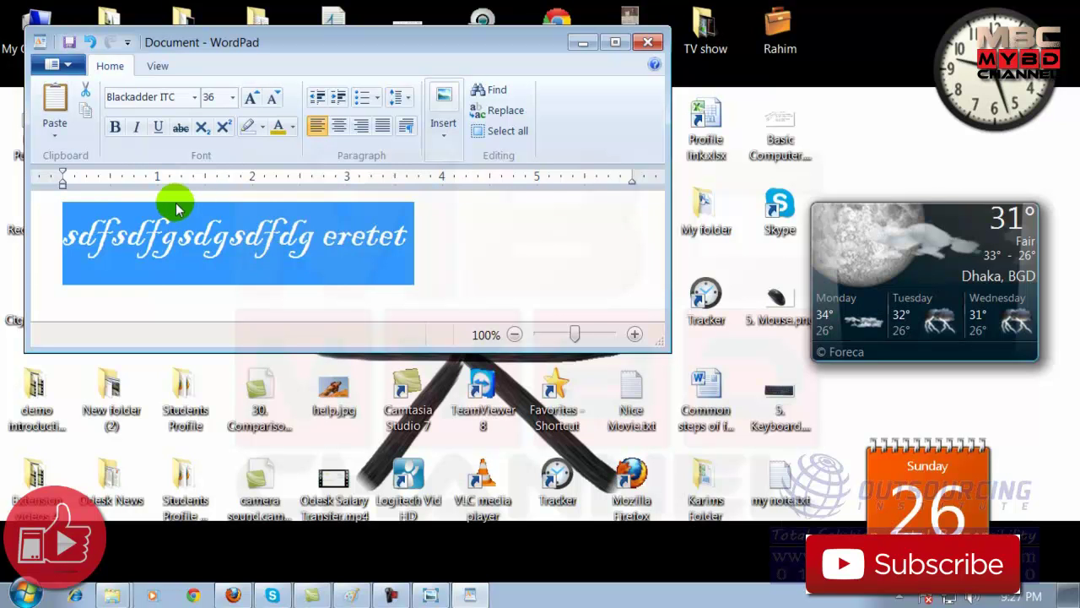
# Make the selected text bold and italic
pyautogui.click(115, 126)
pyautogui.click(136, 126)
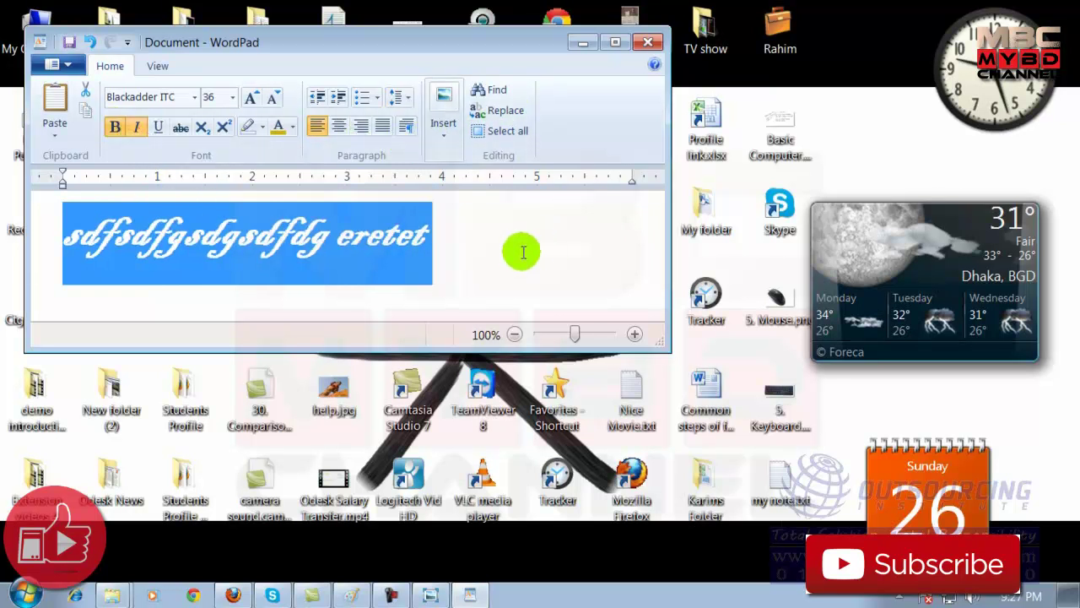
# Replace the selected text with the date in the 5/26/2013 format and close the document without saving
pyautogui.click(444, 133)
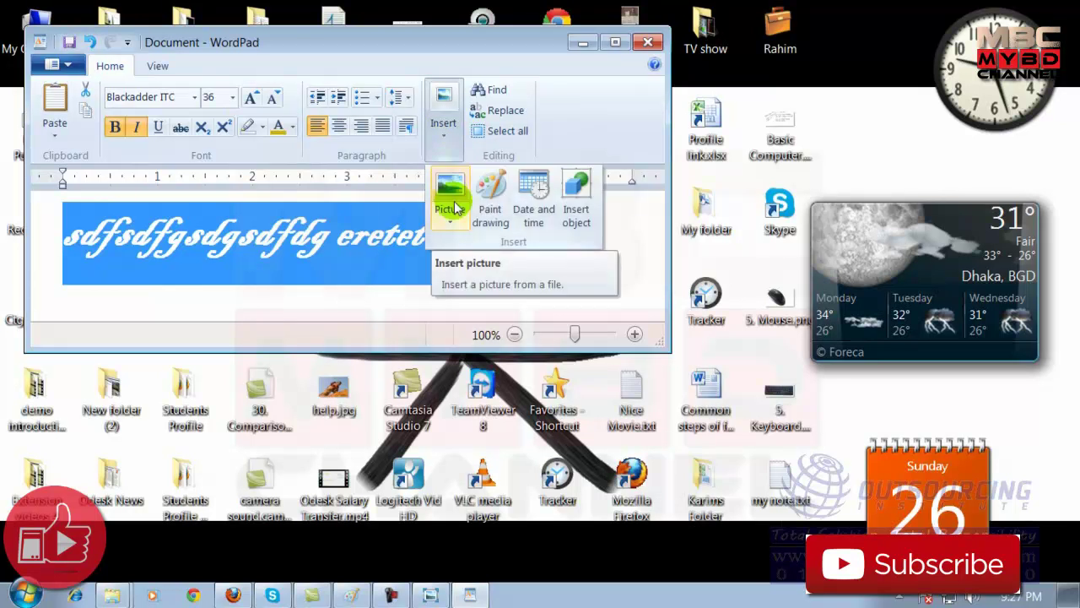
pyautogui.click(531, 196)
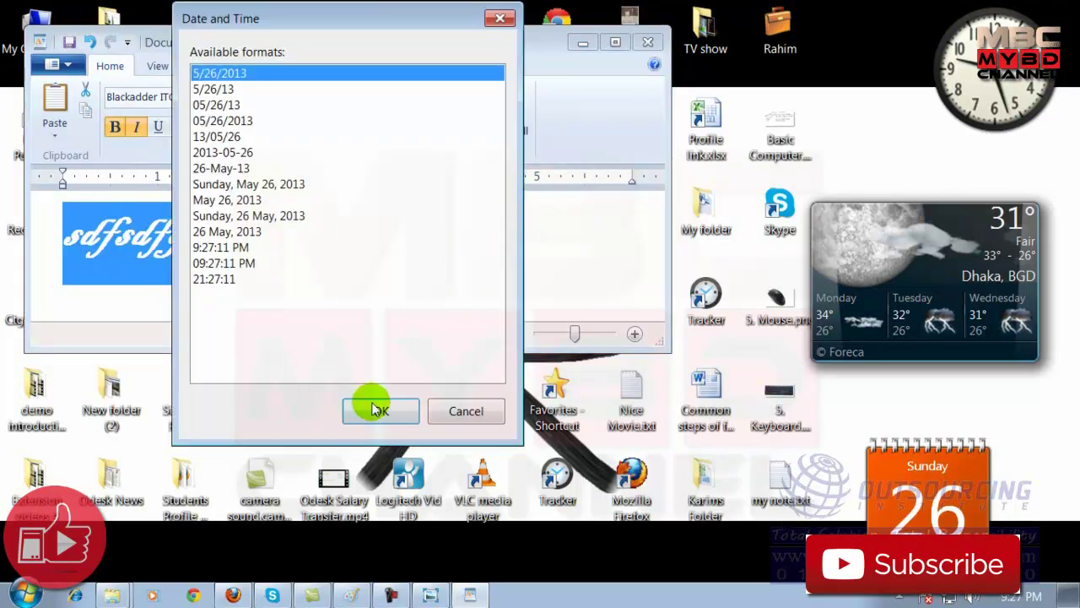
pyautogui.doubleClick(219, 73)
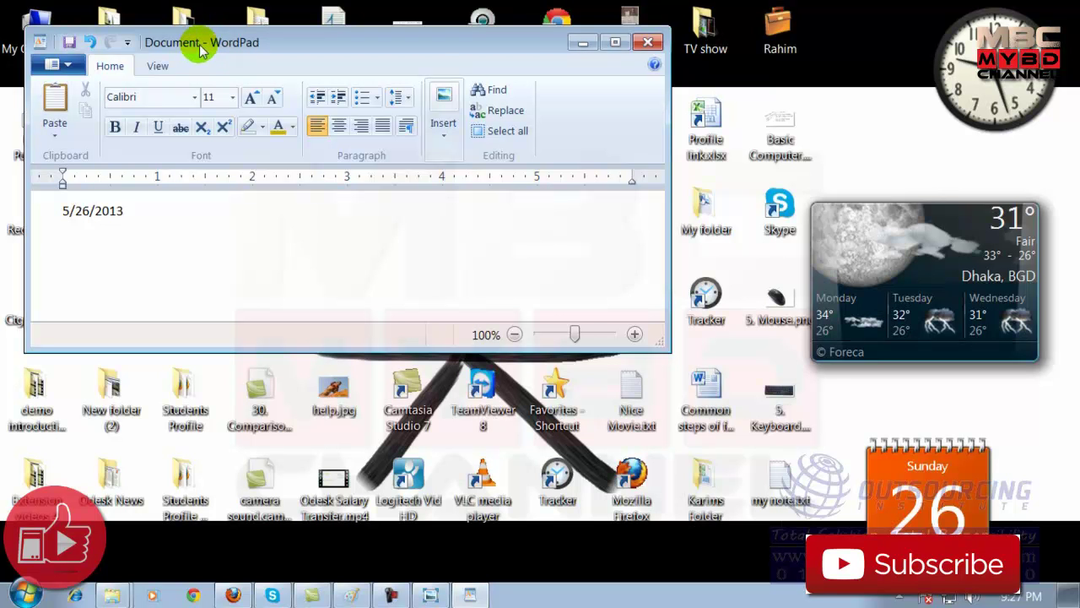
pyautogui.click(649, 42)
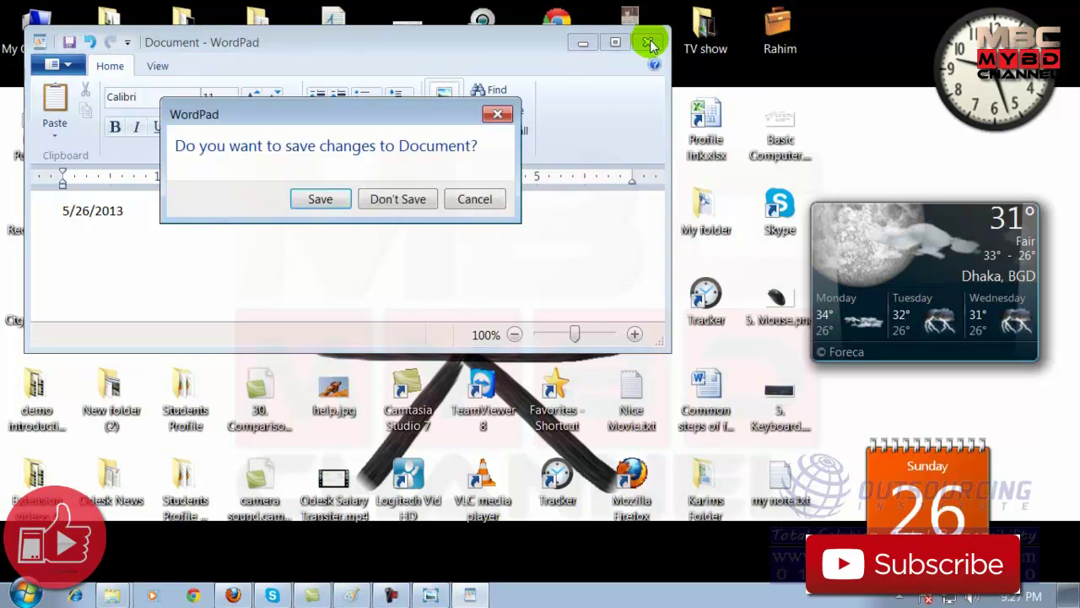
pyautogui.click(416, 200)
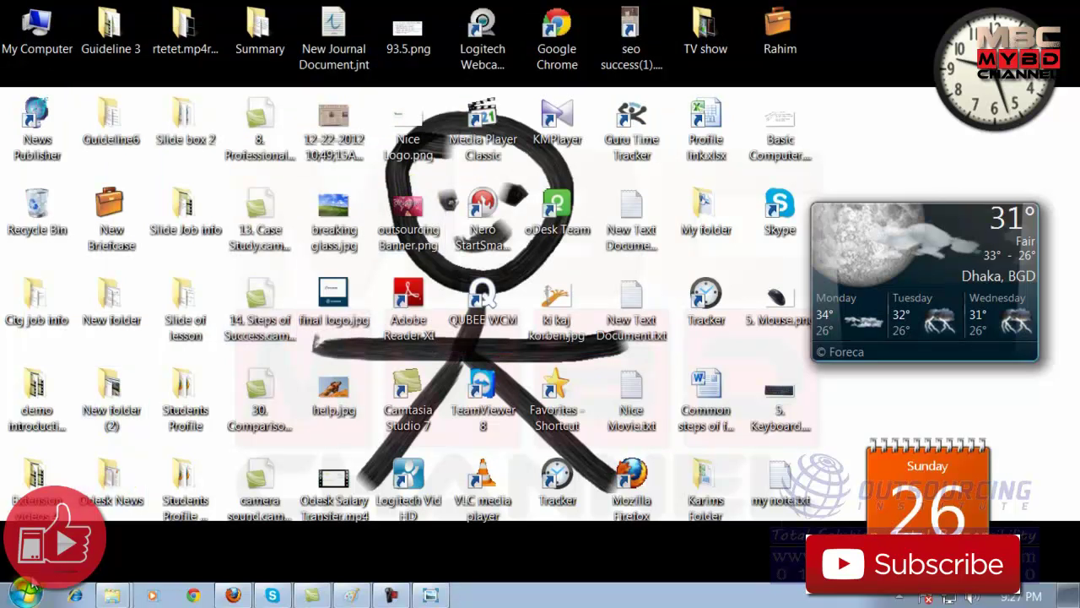
# Examine the programs in the Accessories folder and the other installed program folders of the Start menu
pyautogui.click(28, 596)
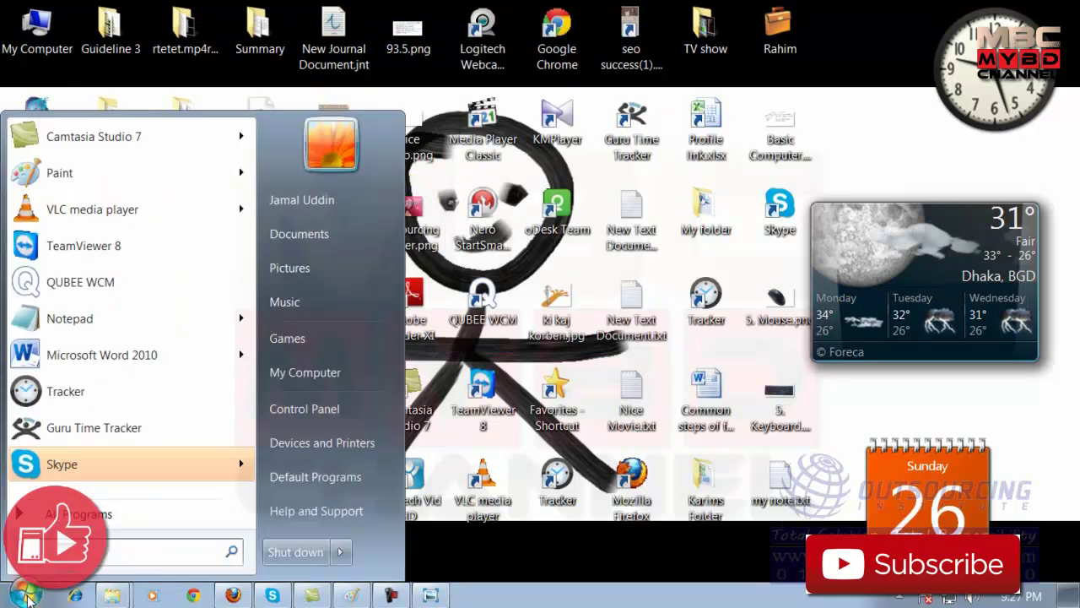
pyautogui.click(98, 514)
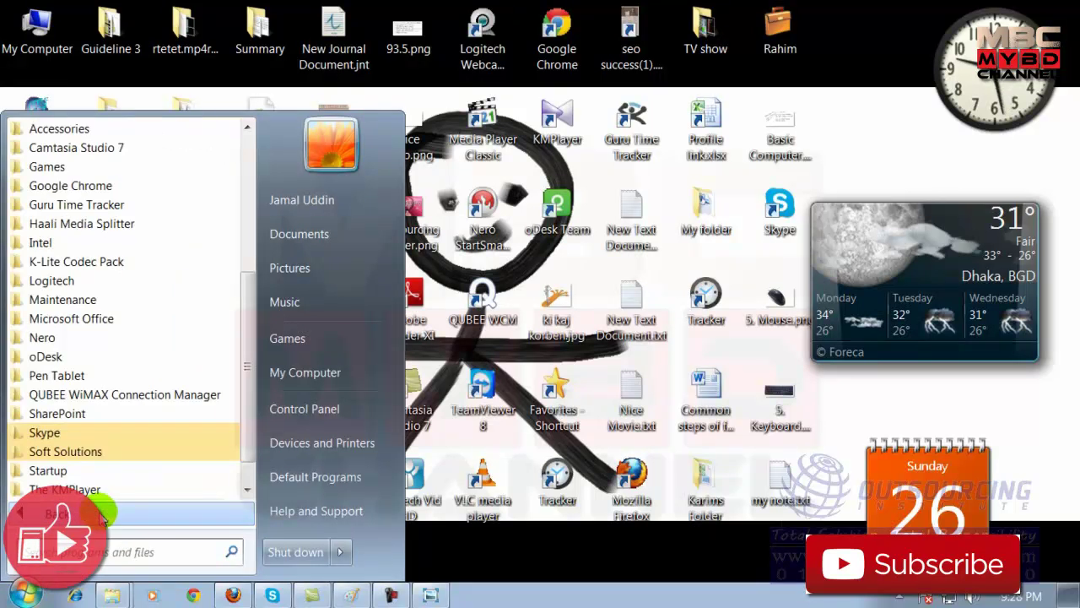
pyautogui.click(59, 131)
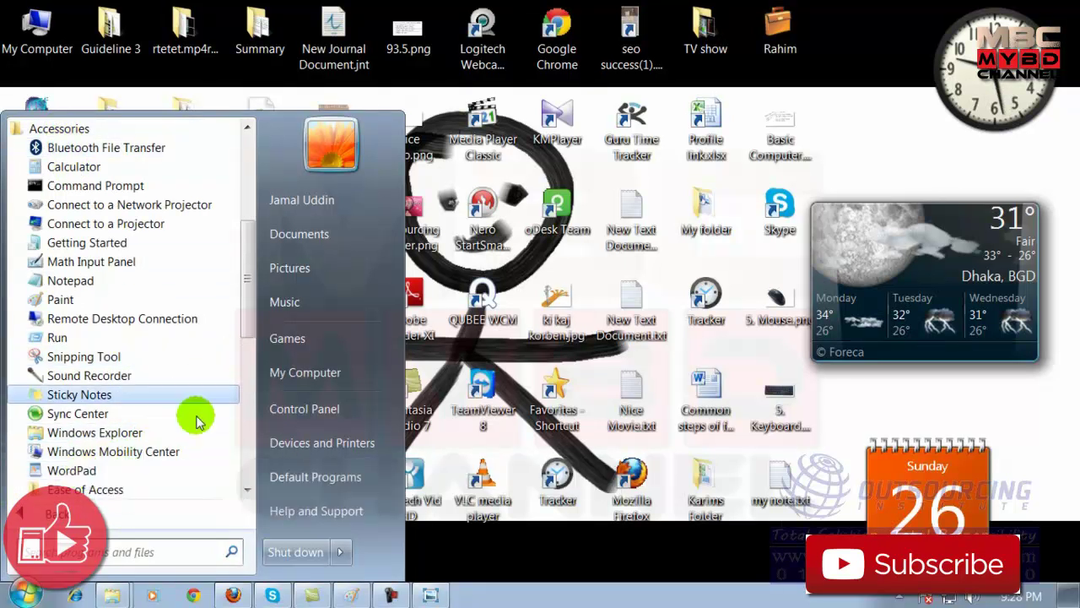
pyautogui.moveTo(245, 301); pyautogui.dragTo(253, 346)
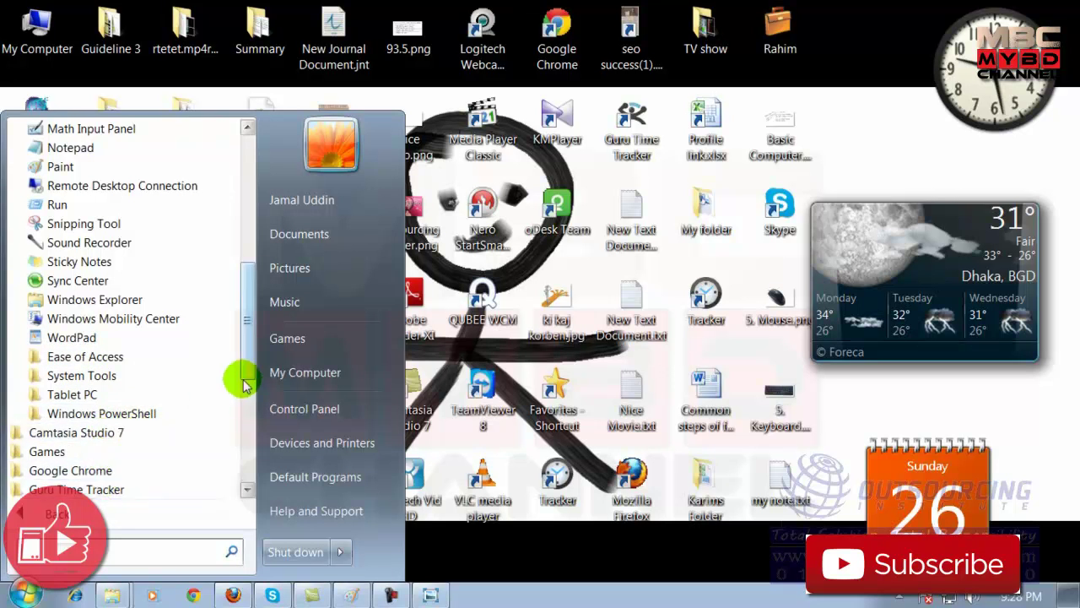
pyautogui.scroll(-1, 248, 348)
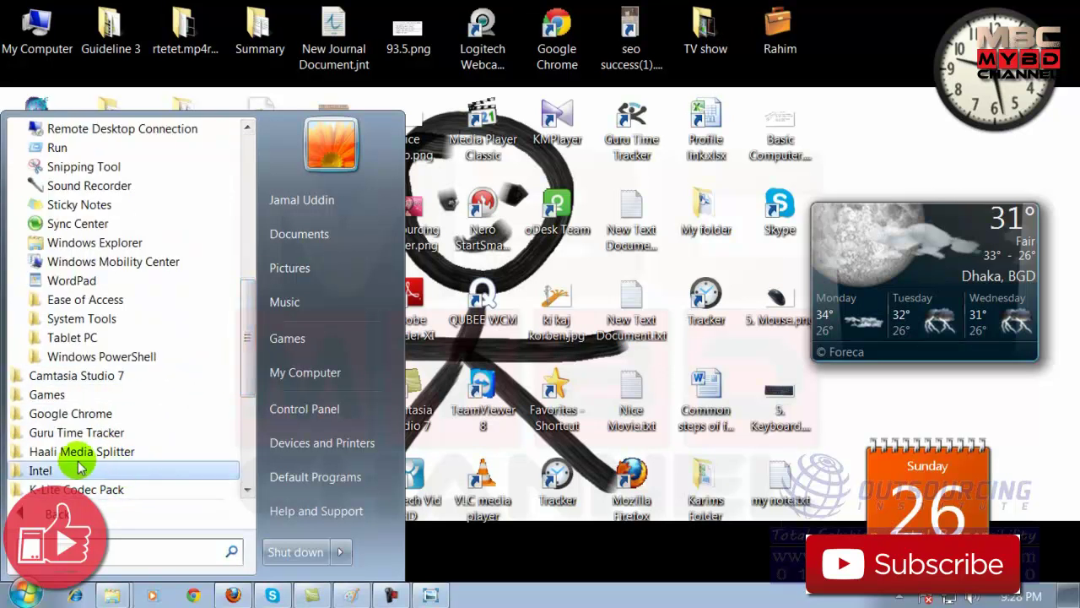
pyautogui.scroll(-1, 241, 357)
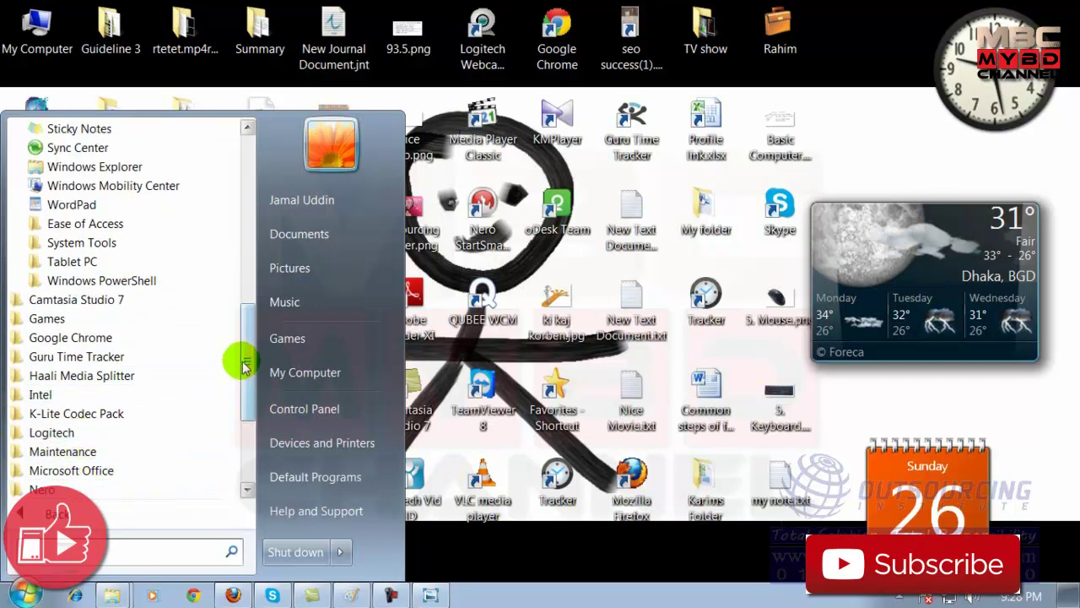
pyautogui.moveTo(247, 369); pyautogui.dragTo(250, 407)
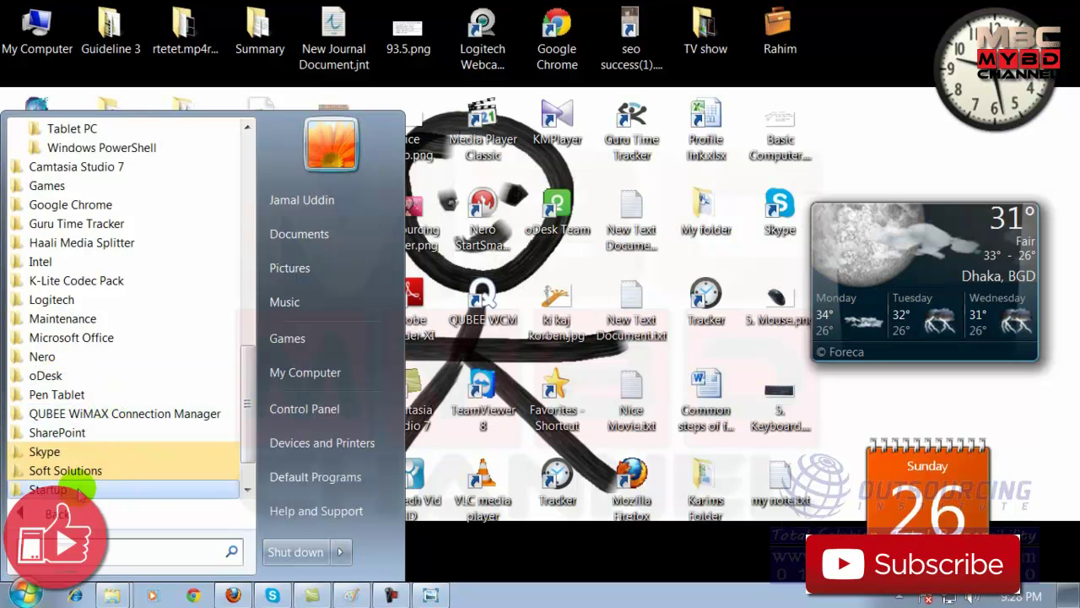
pyautogui.scroll(-1, 250, 426)
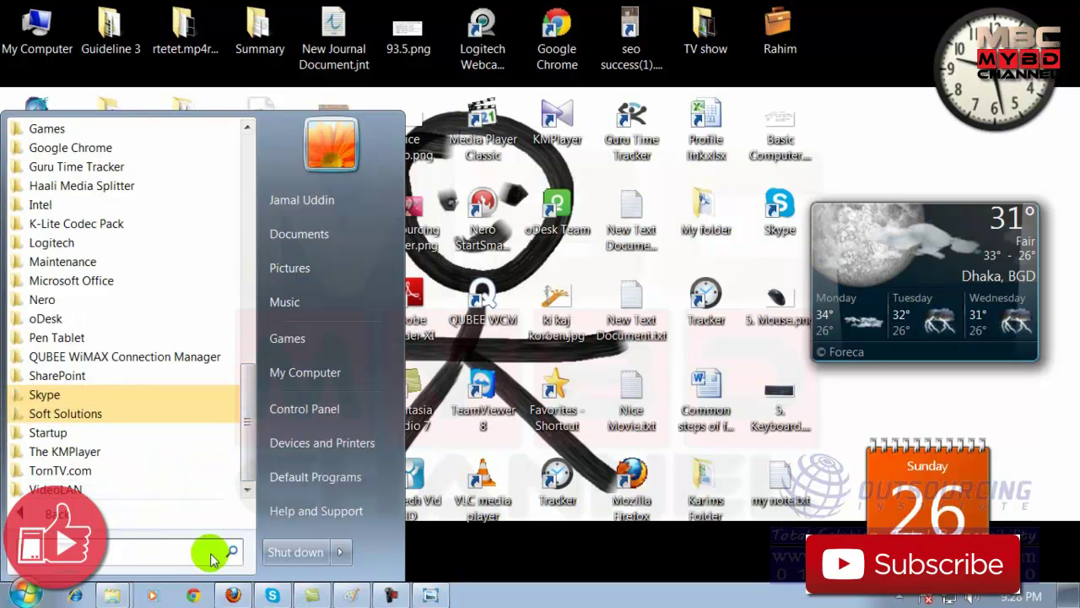
# Reopen the full program list, view its entries from the beginning, and close the Start menu
pyautogui.click(27, 595)
pyautogui.click(34, 597)
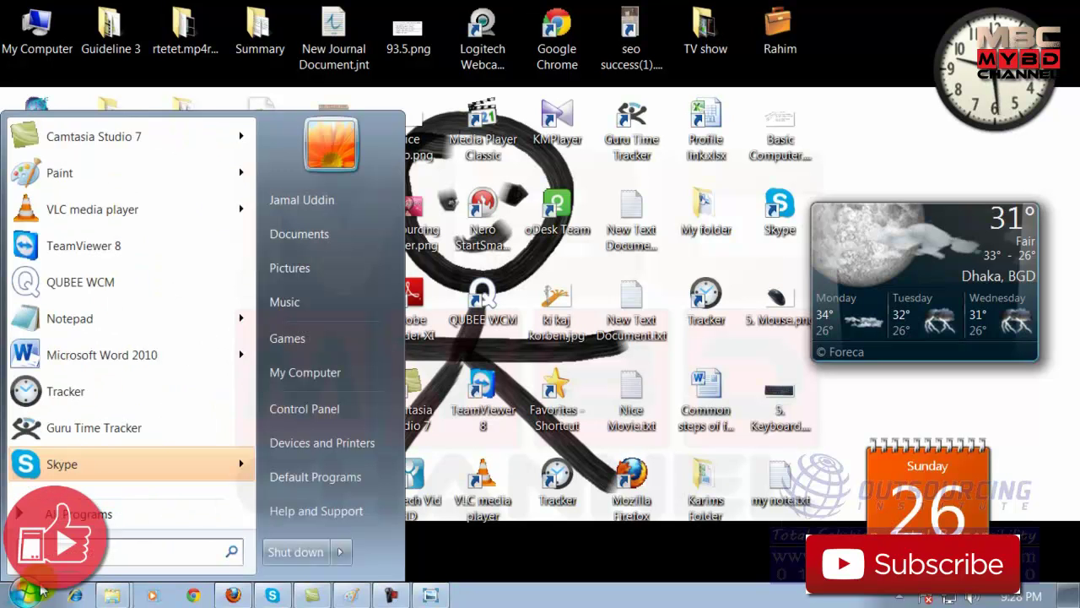
pyautogui.click(78, 514)
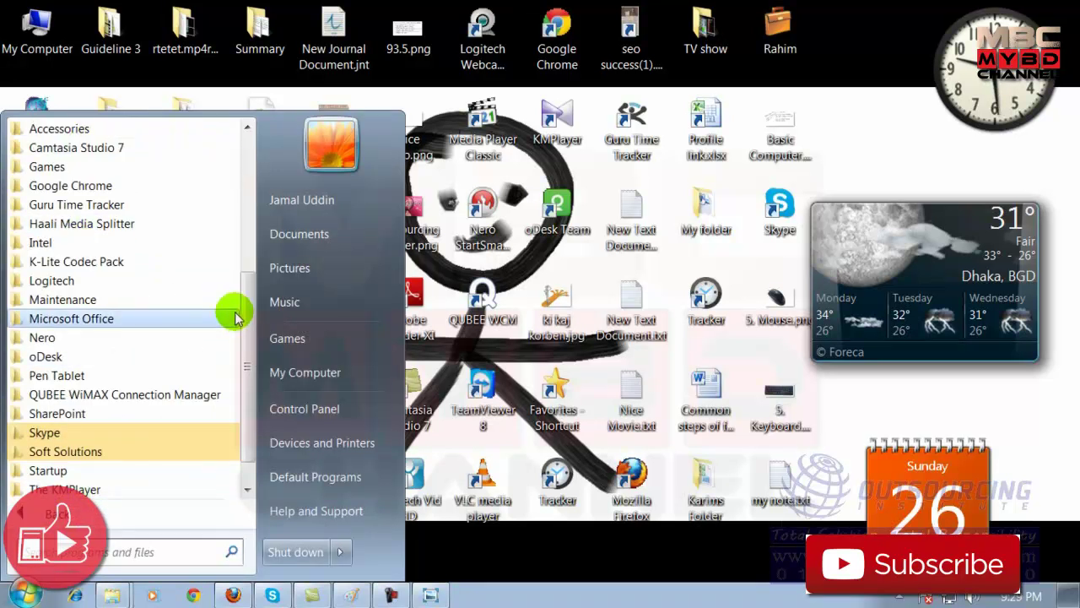
pyautogui.moveTo(244, 314); pyautogui.dragTo(250, 172)
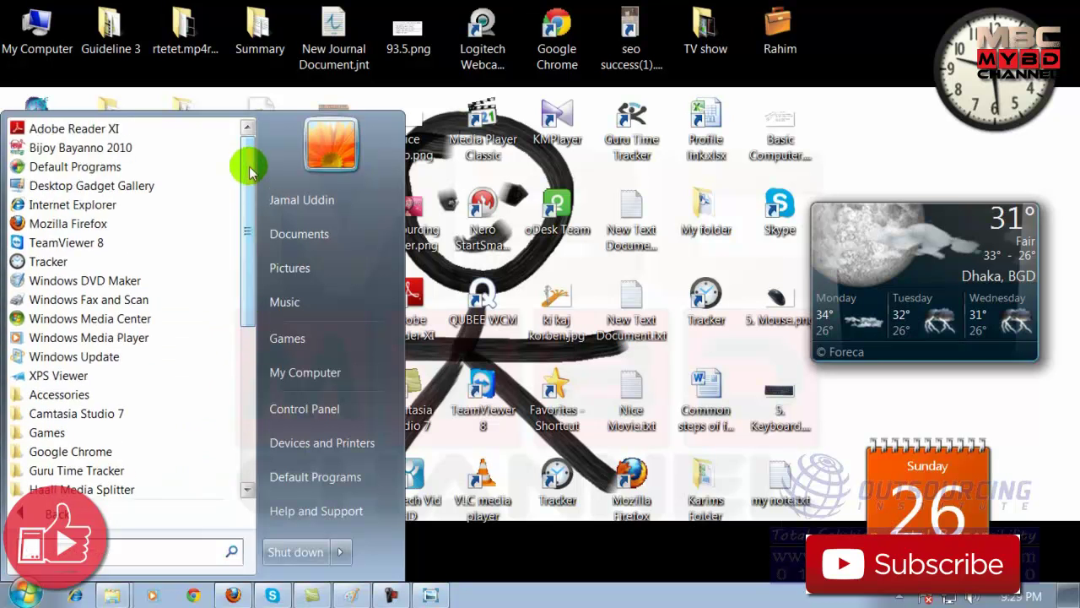
pyautogui.click(522, 567)
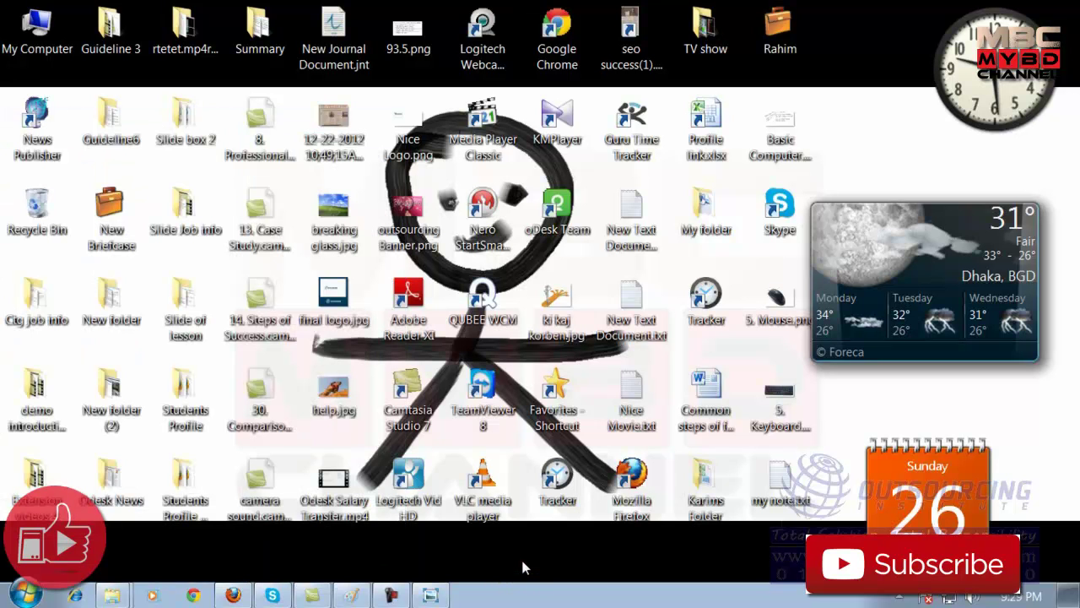
# Search the Start menu for "paint"
pyautogui.click(25, 595)
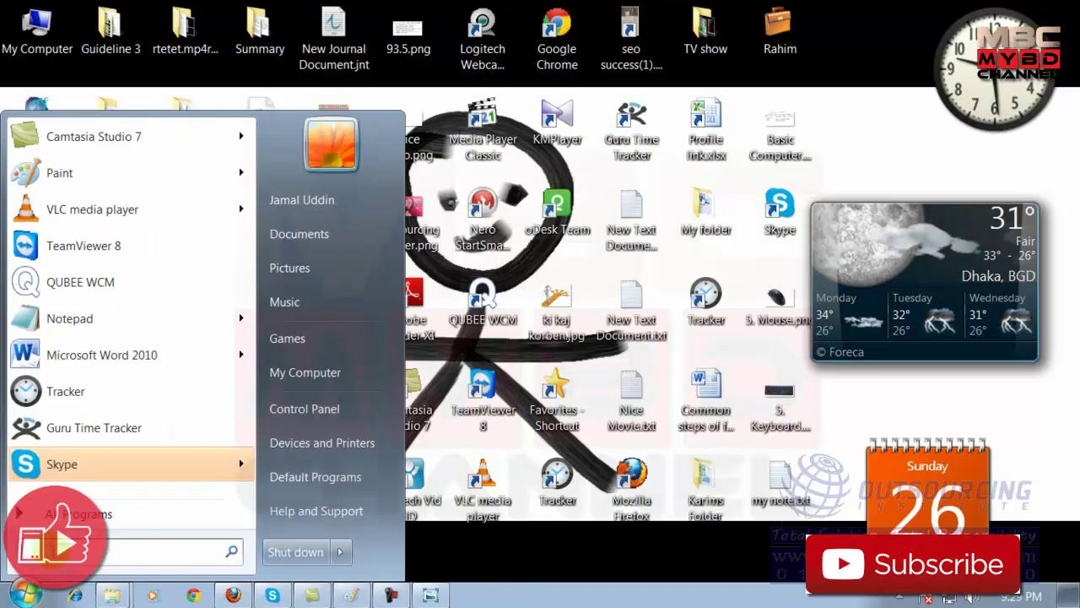
pyautogui.write('pan')
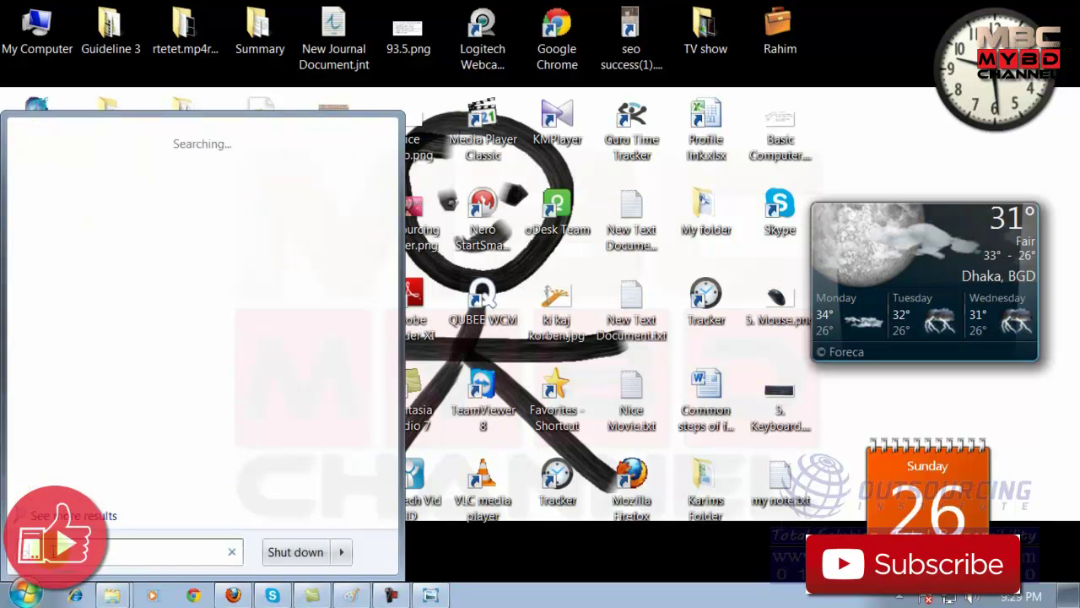
pyautogui.press('BackSpace')
pyautogui.write('int')
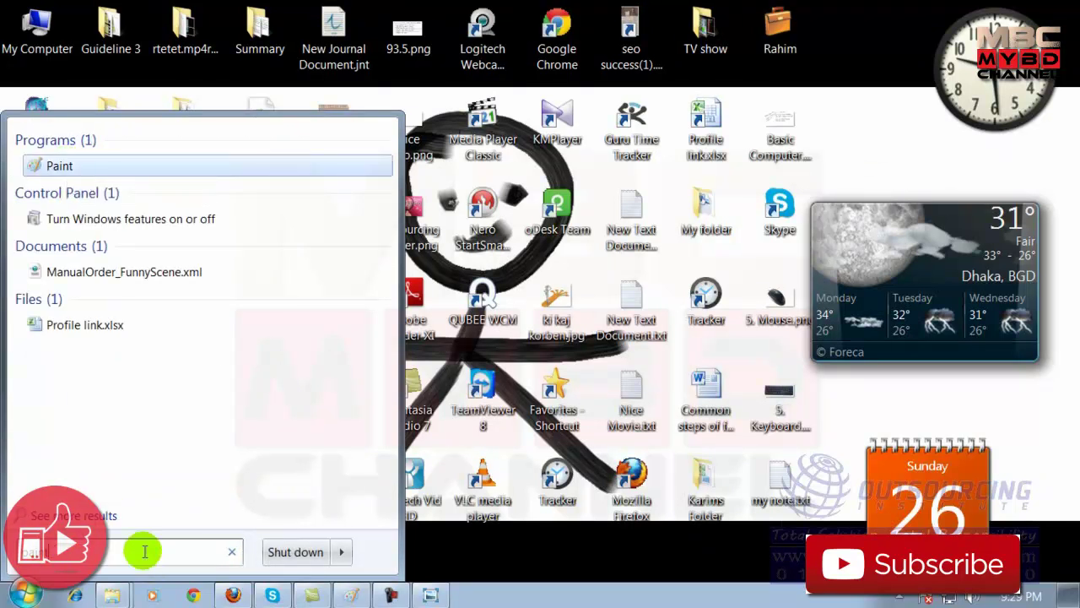
# Clear the Start menu search and search for "note" instead
pyautogui.press('BackSpace')
pyautogui.press('BackSpace')
pyautogui.press('BackSpace')
pyautogui.press('BackSpace')
pyautogui.press('BackSpace')
pyautogui.write('note')
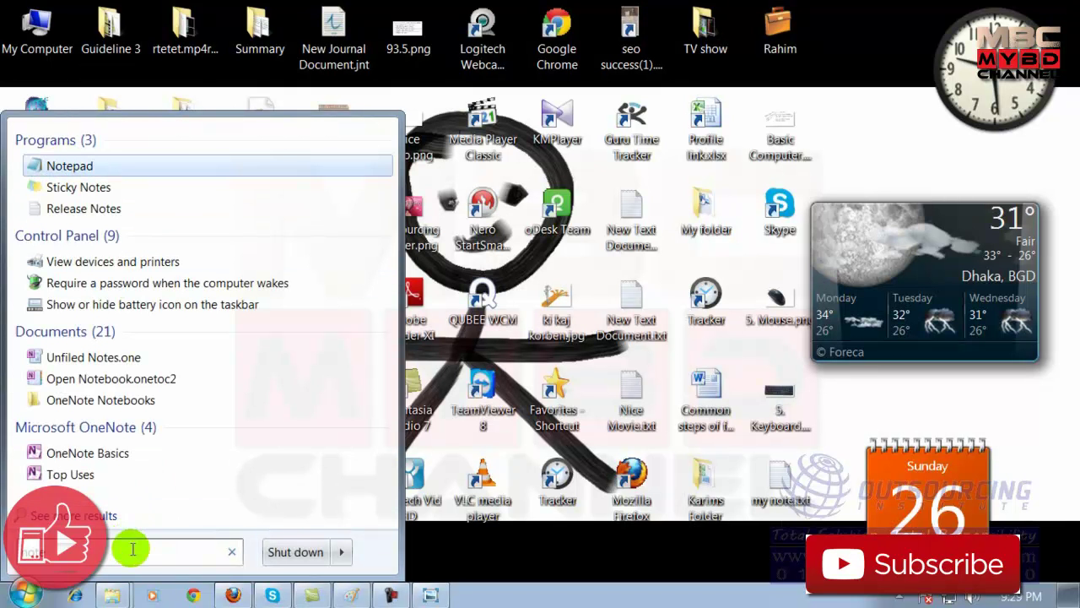
# Replace the search term with "word pad"
pyautogui.press('BackSpace')
pyautogui.press('BackSpace')
pyautogui.press('BackSpace')
pyautogui.press('BackSpace')
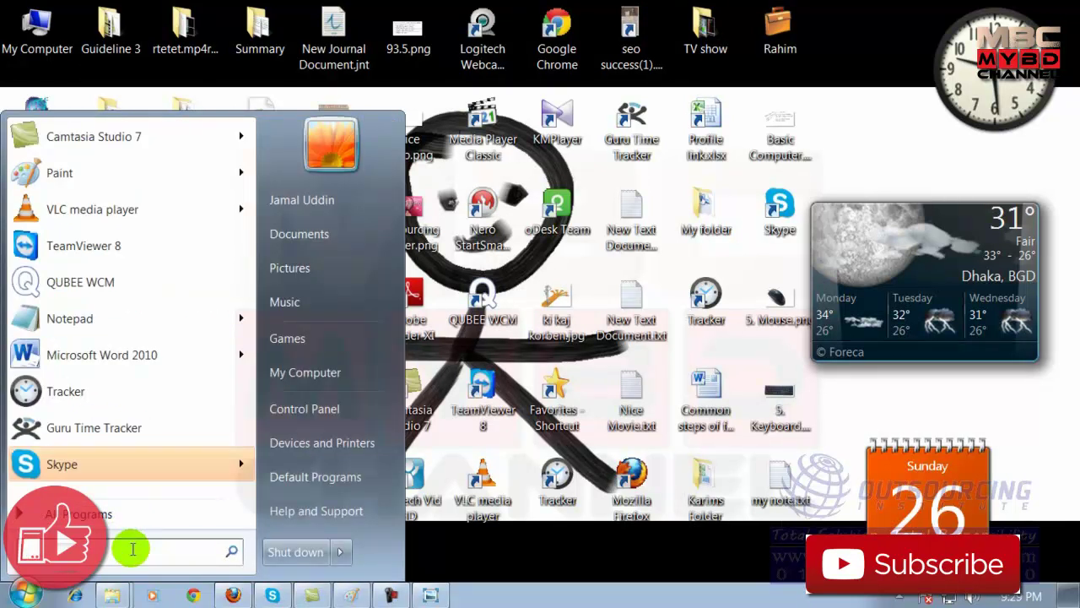
pyautogui.write('word pad')
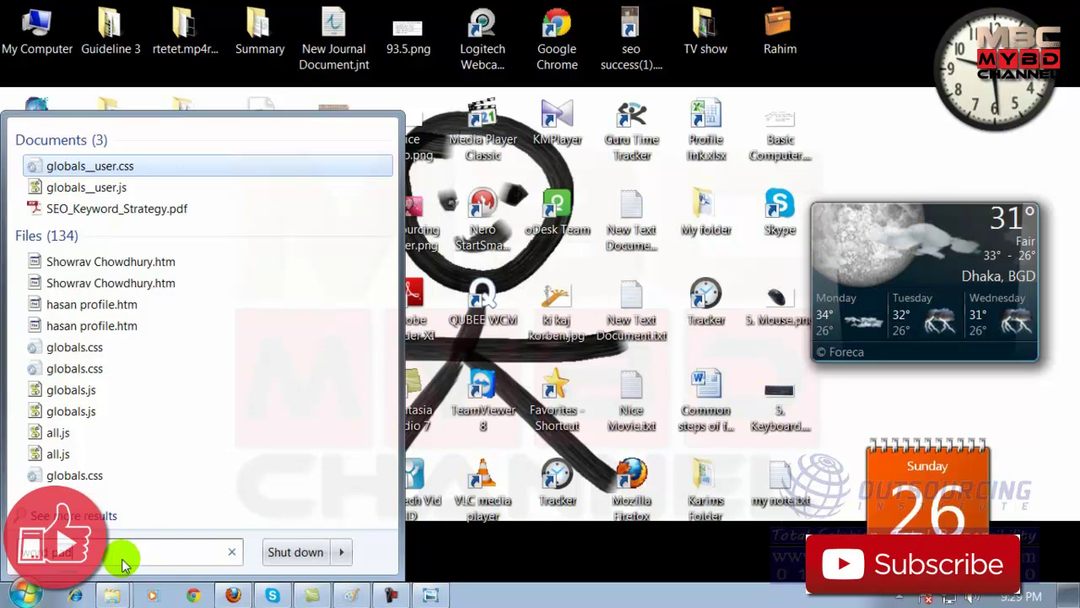
# Clear the search term, search for "dev", and close the Start menu
pyautogui.click(123, 558)
pyautogui.press('BackSpace')
pyautogui.press('BackSpace')
pyautogui.press('BackSpace')
pyautogui.press('BackSpace')
pyautogui.write('p')
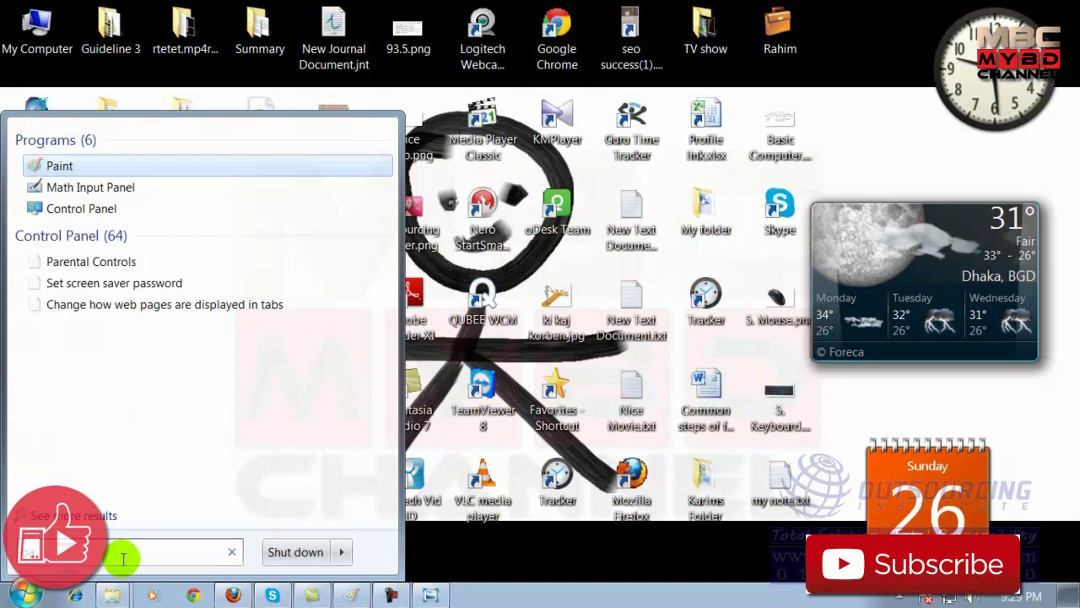
pyautogui.press('BackSpace')
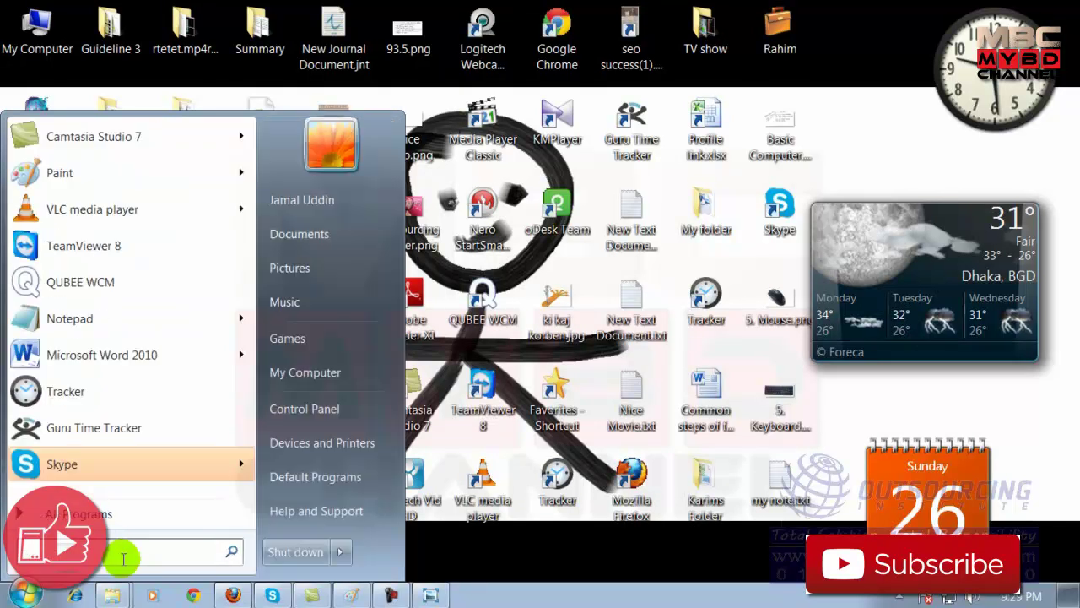
pyautogui.write('dev')
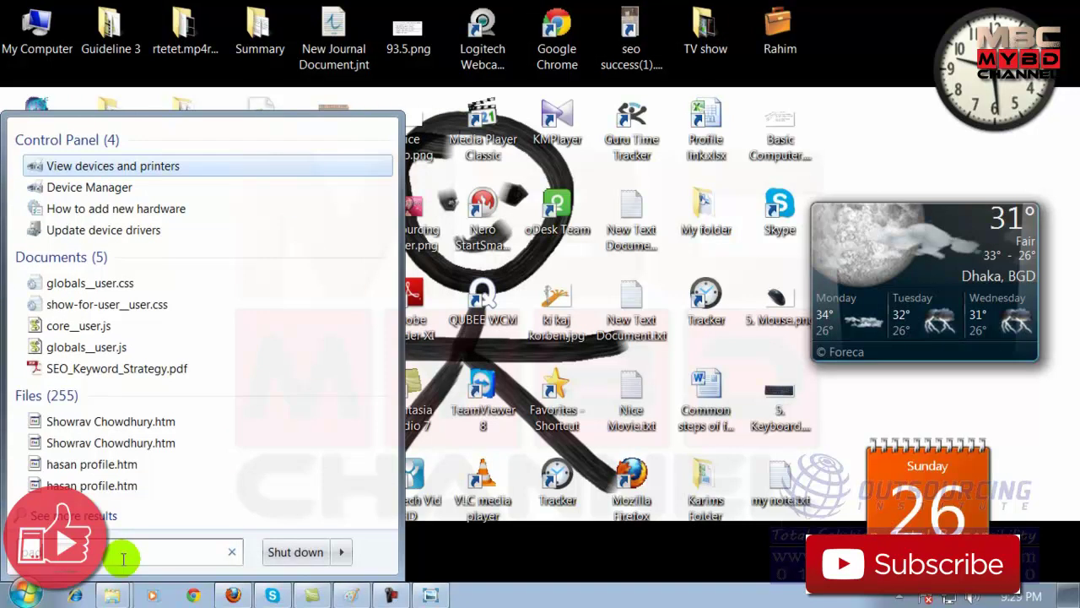
pyautogui.press('Escape')
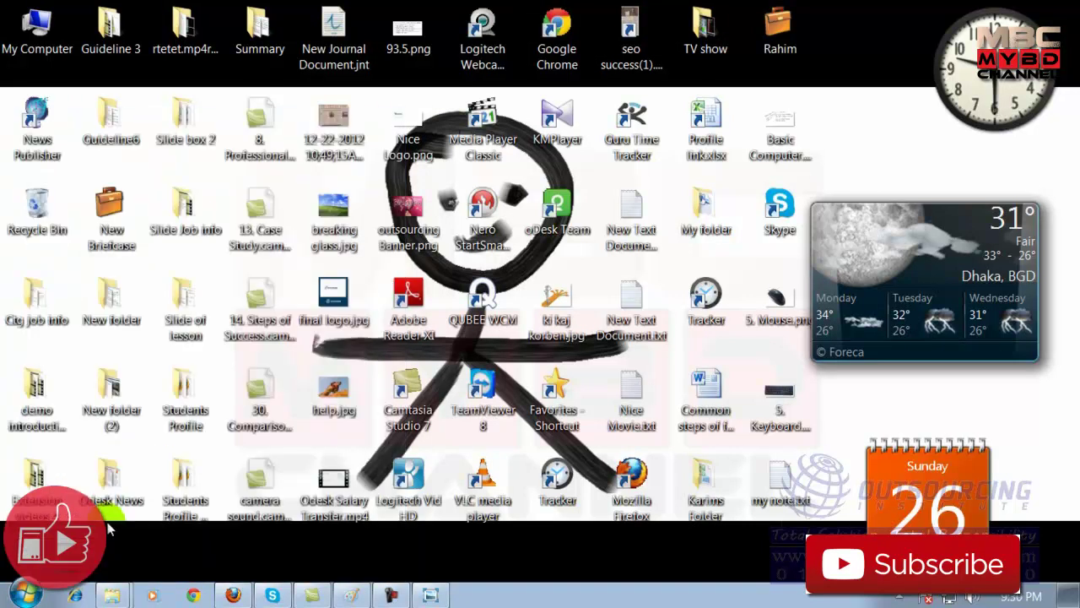
# Search the Start menu for "word" and close it without opening a program
pyautogui.click(33, 594)
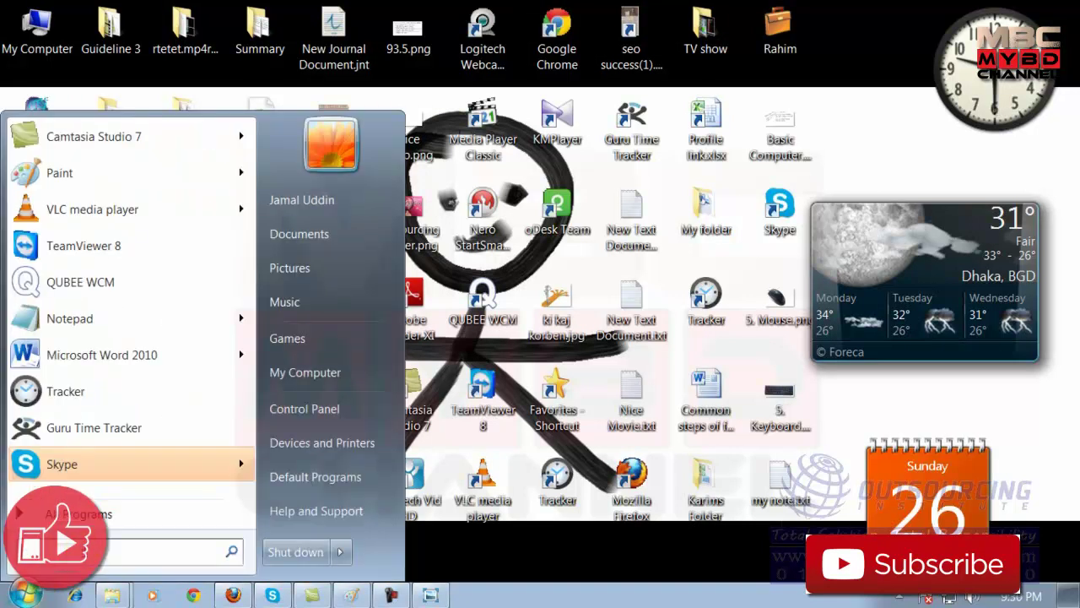
pyautogui.write('word')
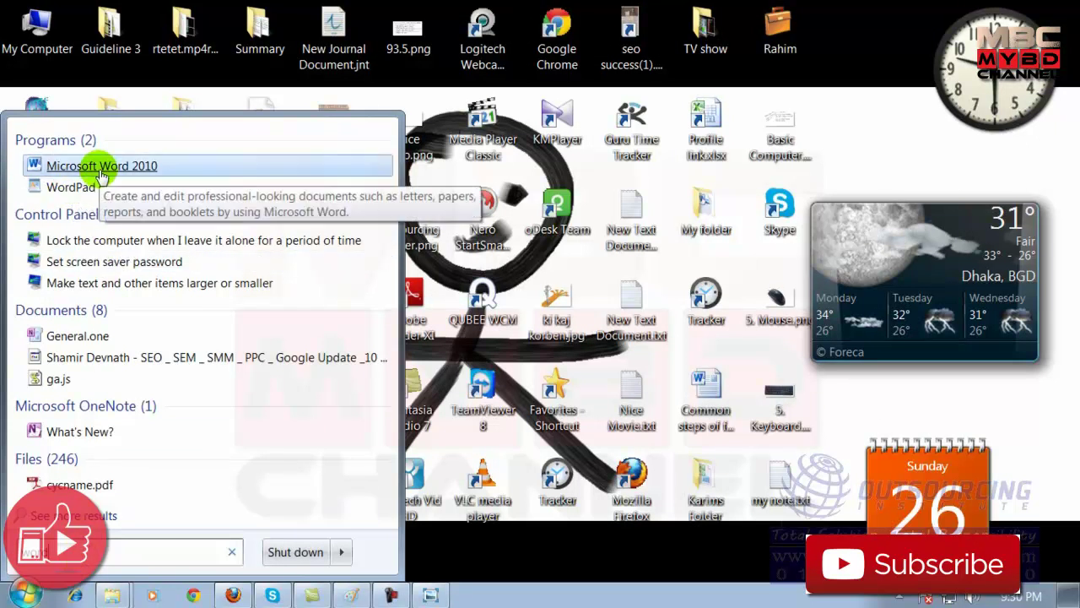
pyautogui.click(439, 563)
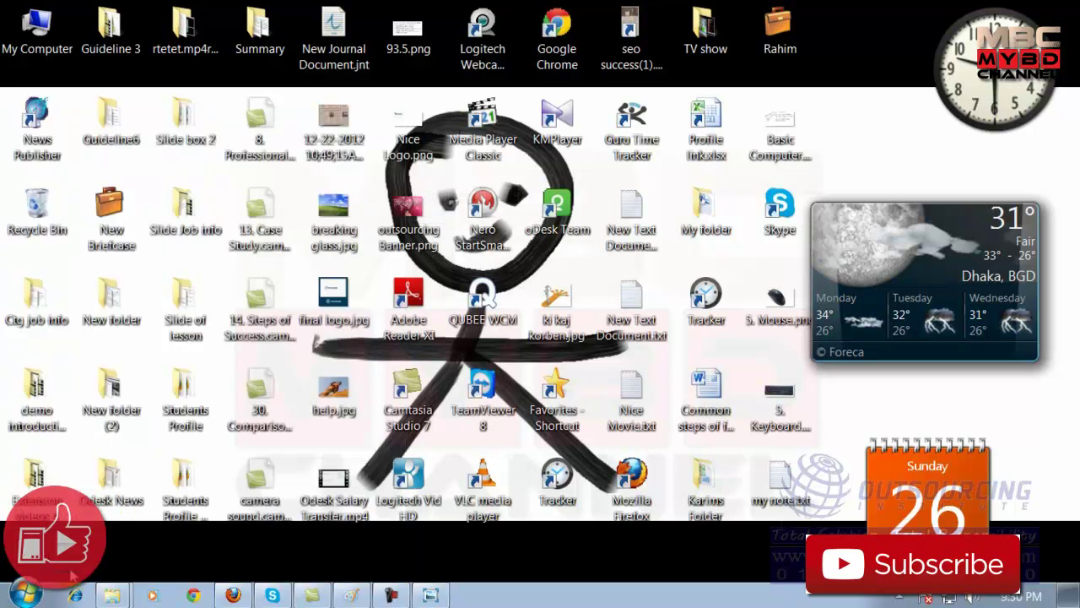
# View the Accessories programs in the Start menu again and close the menu
pyautogui.click(25, 593)
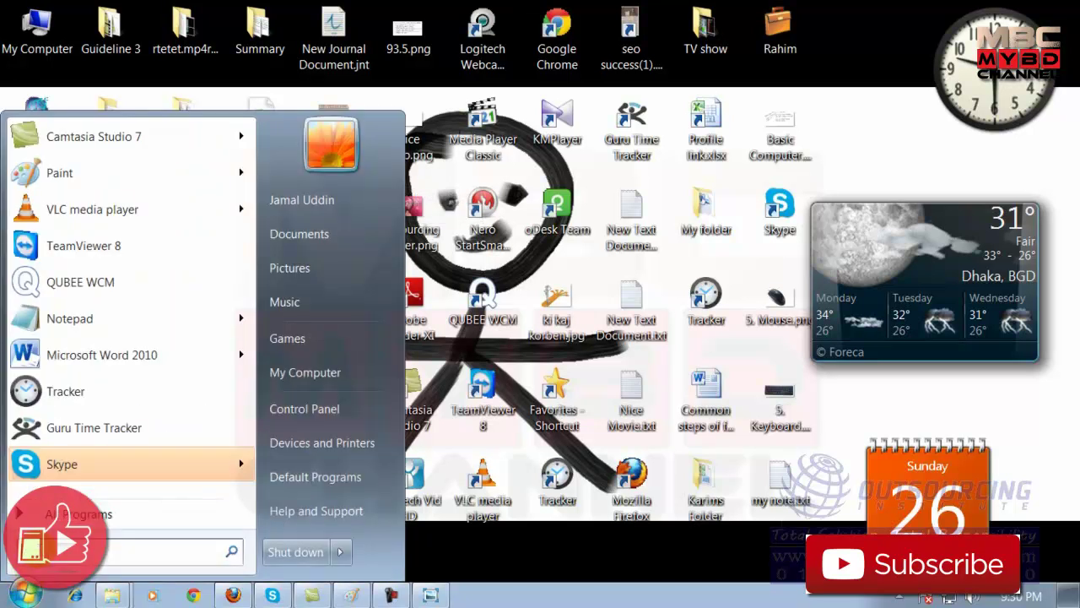
pyautogui.click(68, 514)
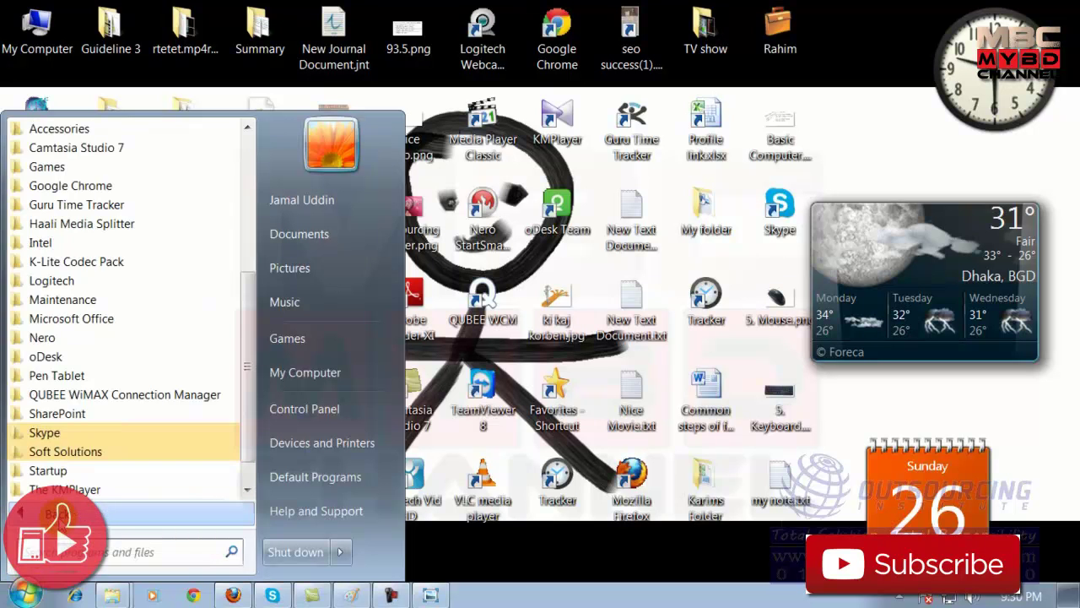
pyautogui.click(128, 127)
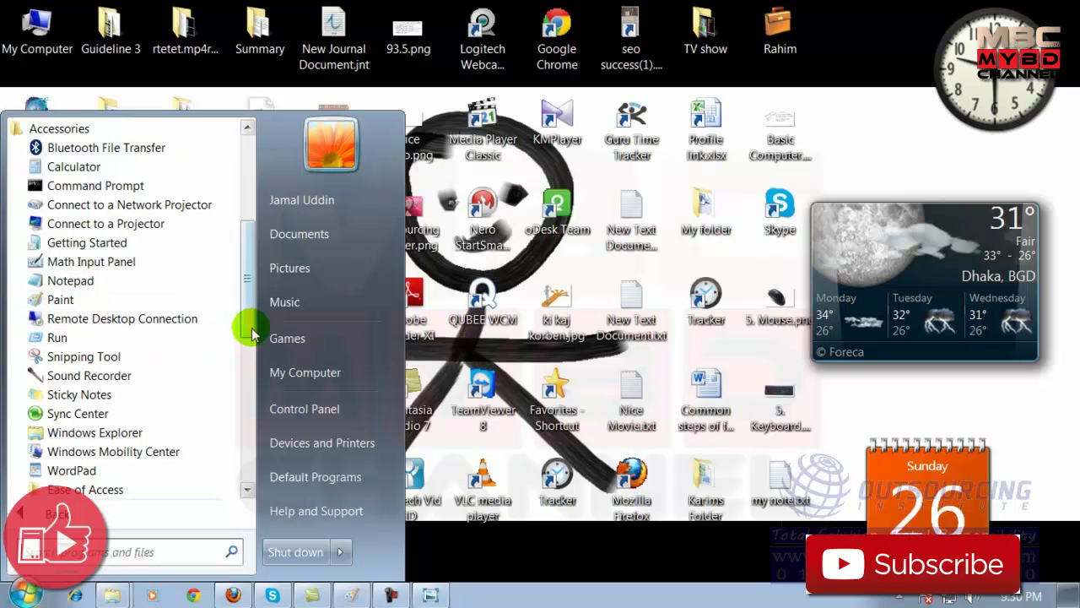
pyautogui.moveTo(253, 284)
pyautogui.mouseDown()
pyautogui.moveTo(255, 321)
pyautogui.moveTo(255, 302)
pyautogui.mouseUp()
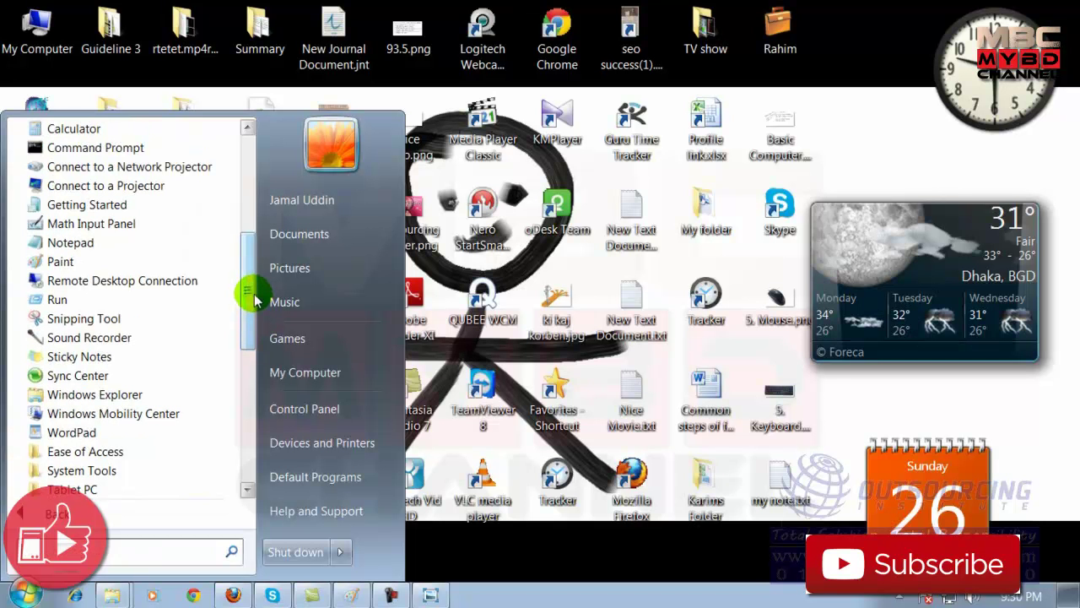
pyautogui.press('Escape')
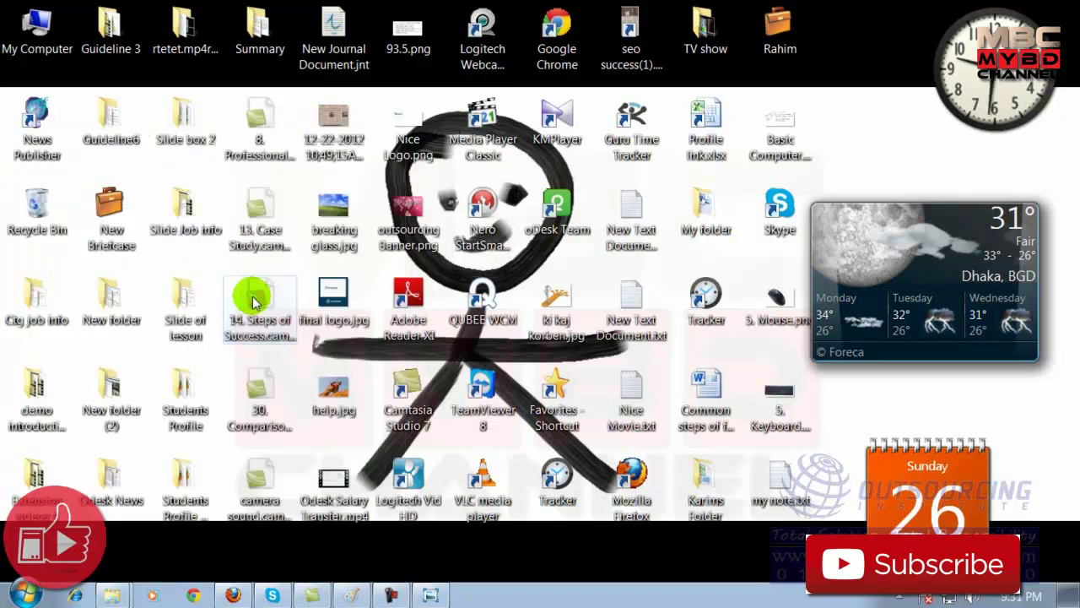
# Open Windows DVD Maker from the Start menu's full program list
pyautogui.click(18, 597)
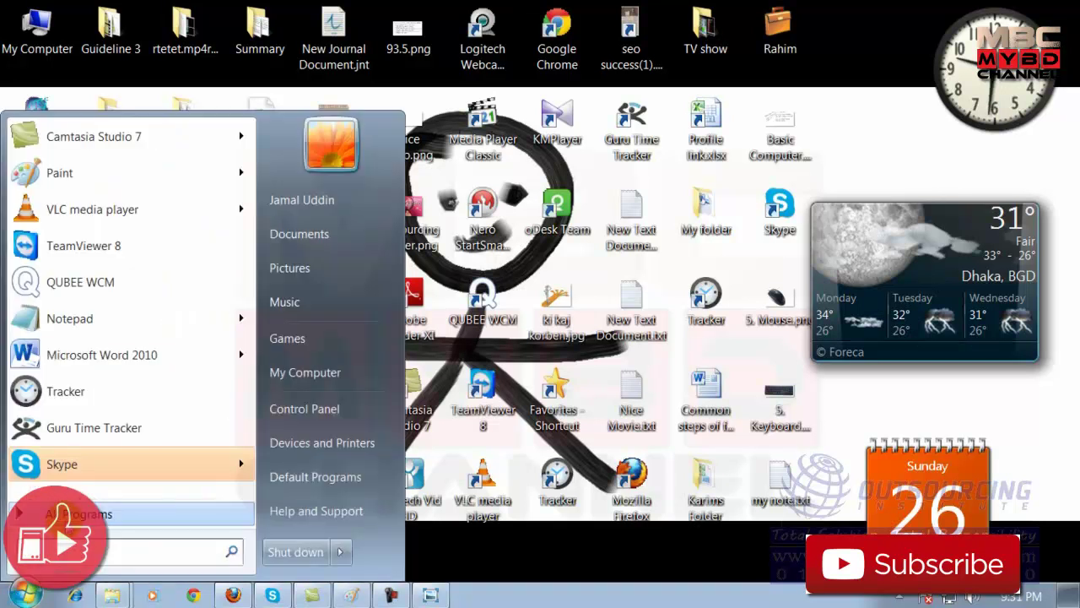
pyautogui.click(76, 513)
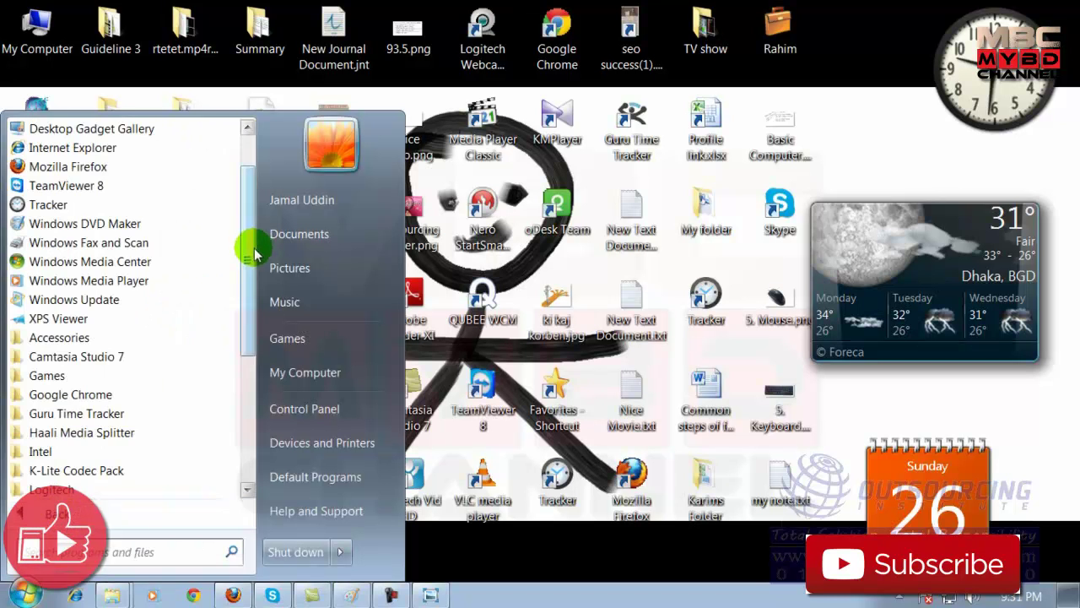
pyautogui.scroll(1, 246, 245)
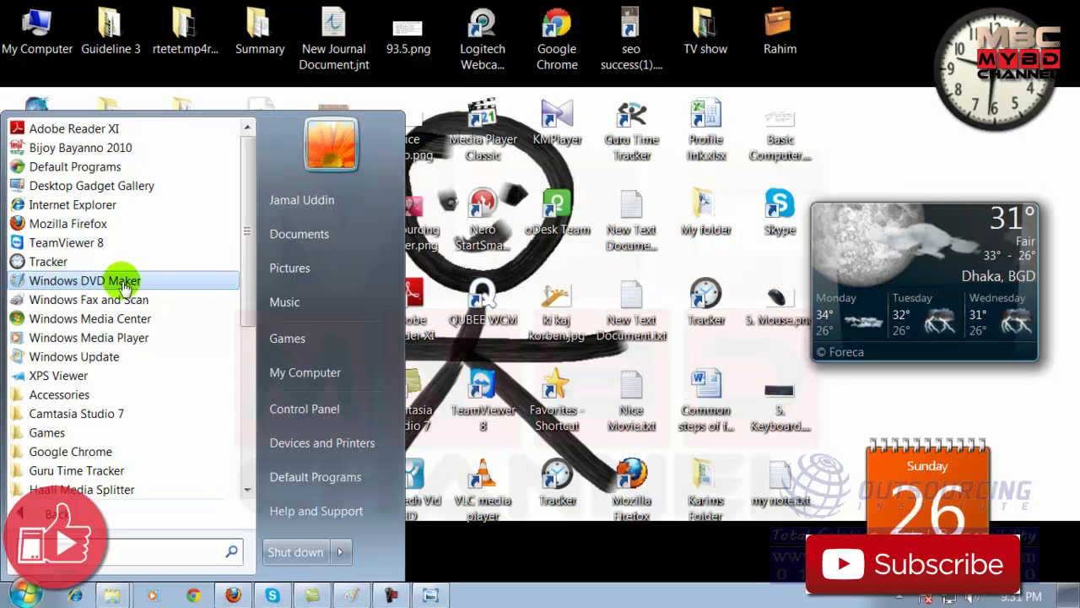
pyautogui.click(123, 287)
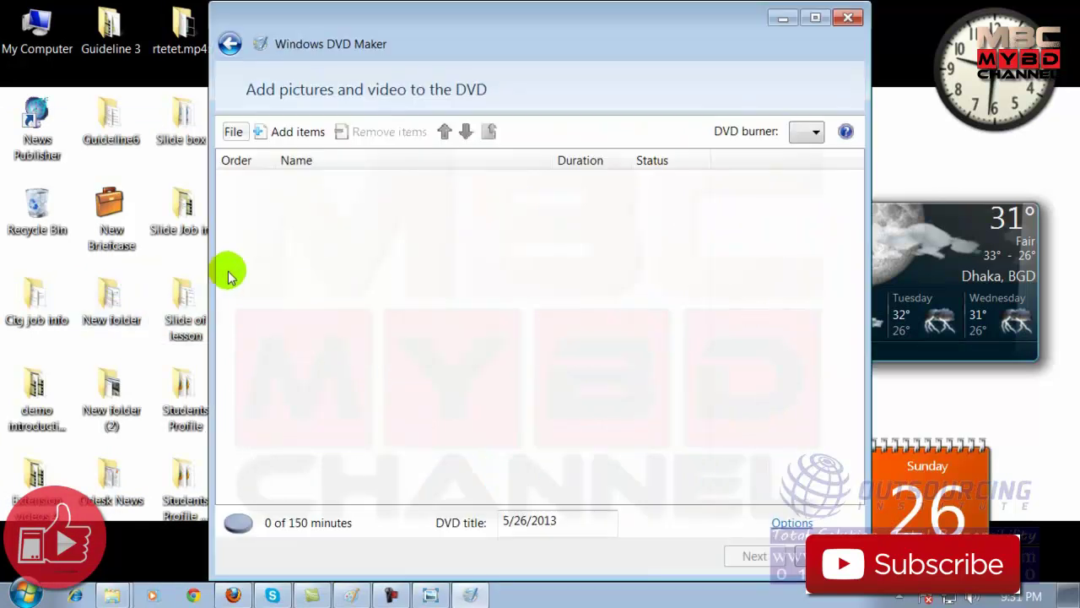
# Add the "1. what is outsourcing" video, two pictures and the Wildlife video to the DVD, and apply the Baby Blue menu style
pyautogui.click(299, 135)
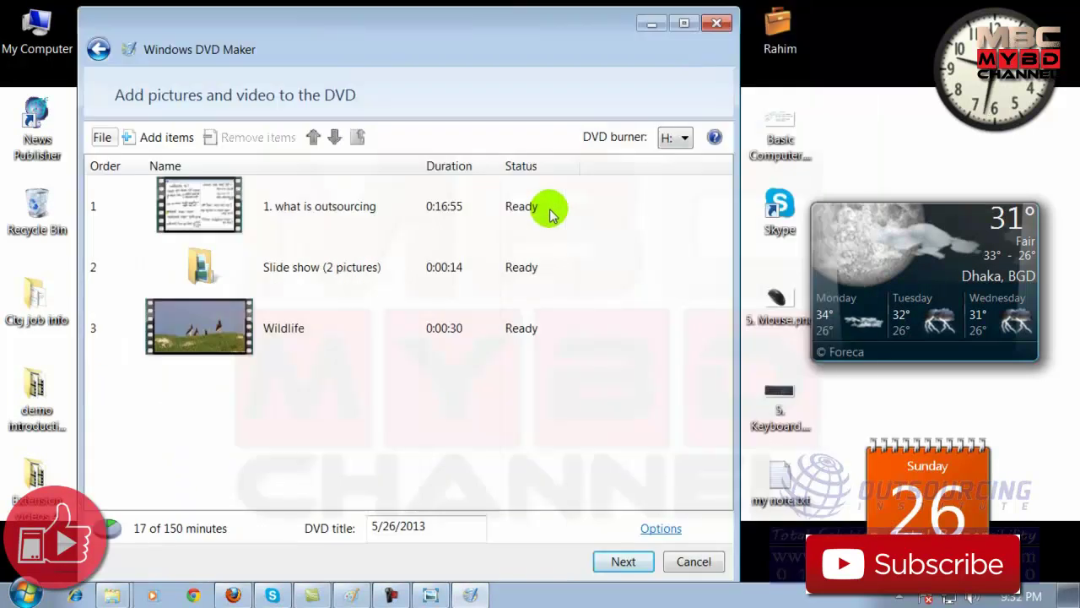
pyautogui.click(604, 563)
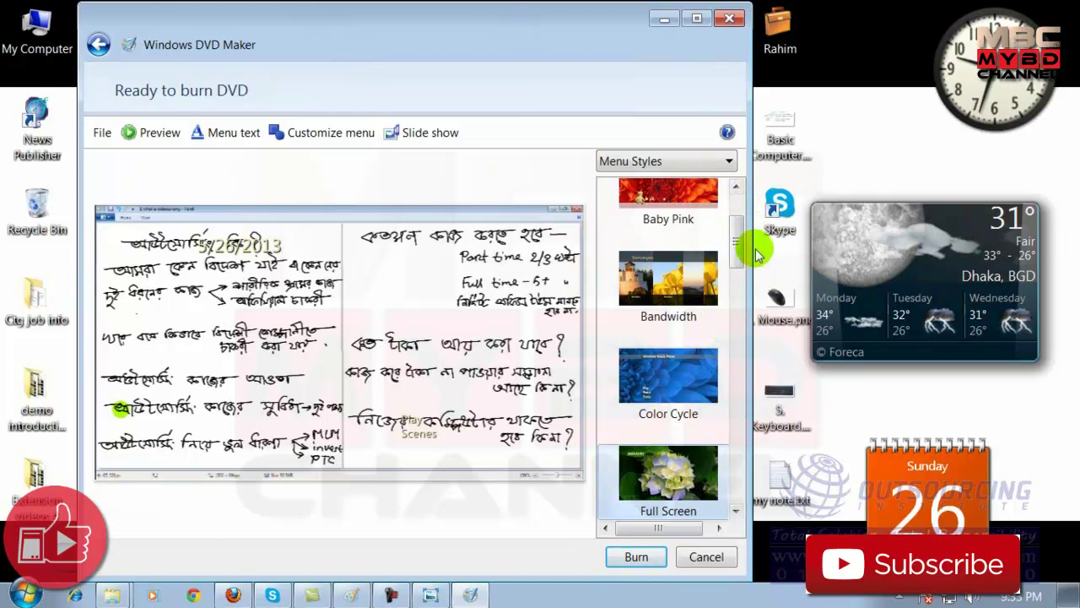
pyautogui.scroll(2, 743, 236)
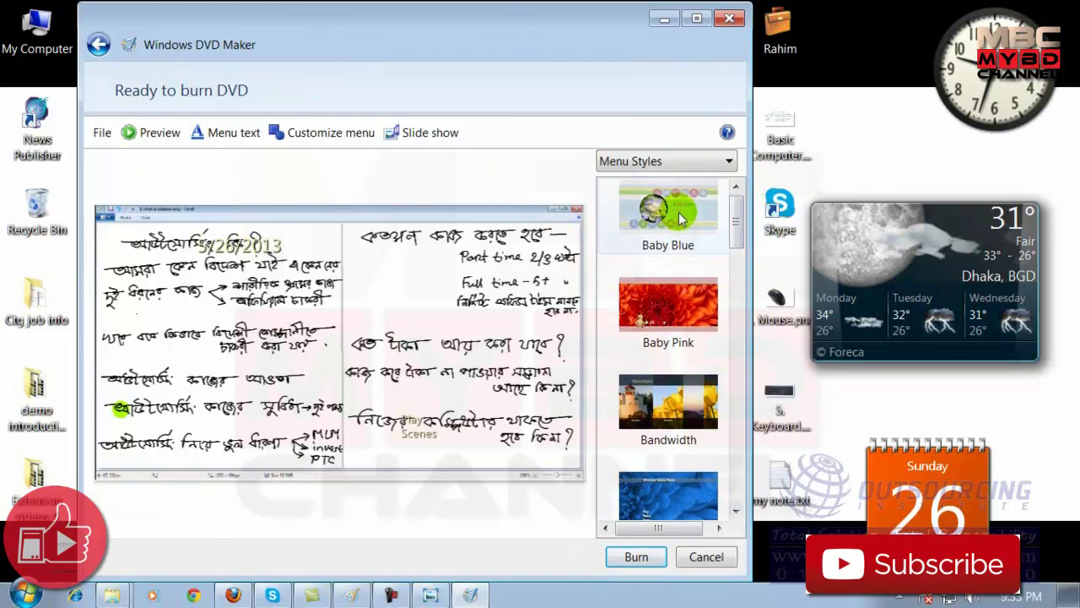
pyautogui.click(680, 222)
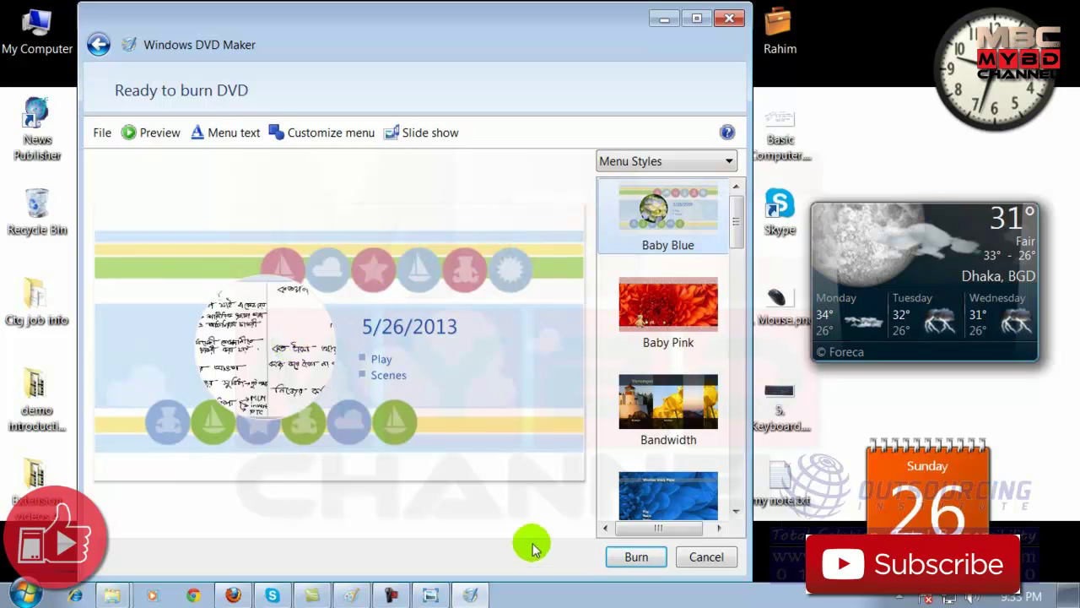
# Preview the DVD menu and its scenes page, and return to the burn screen
pyautogui.click(153, 133)
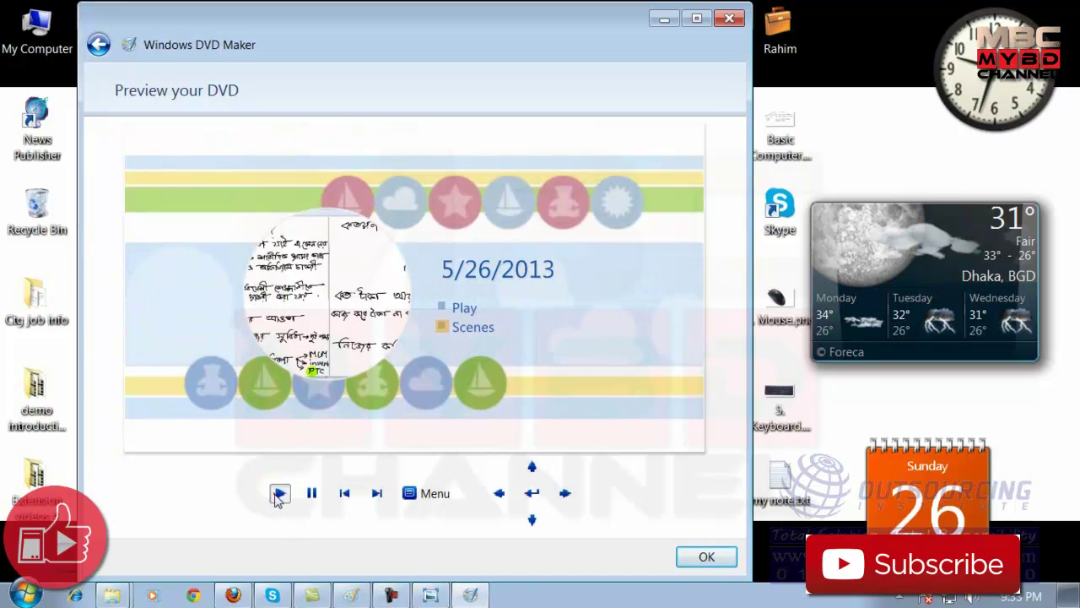
pyautogui.click(279, 495)
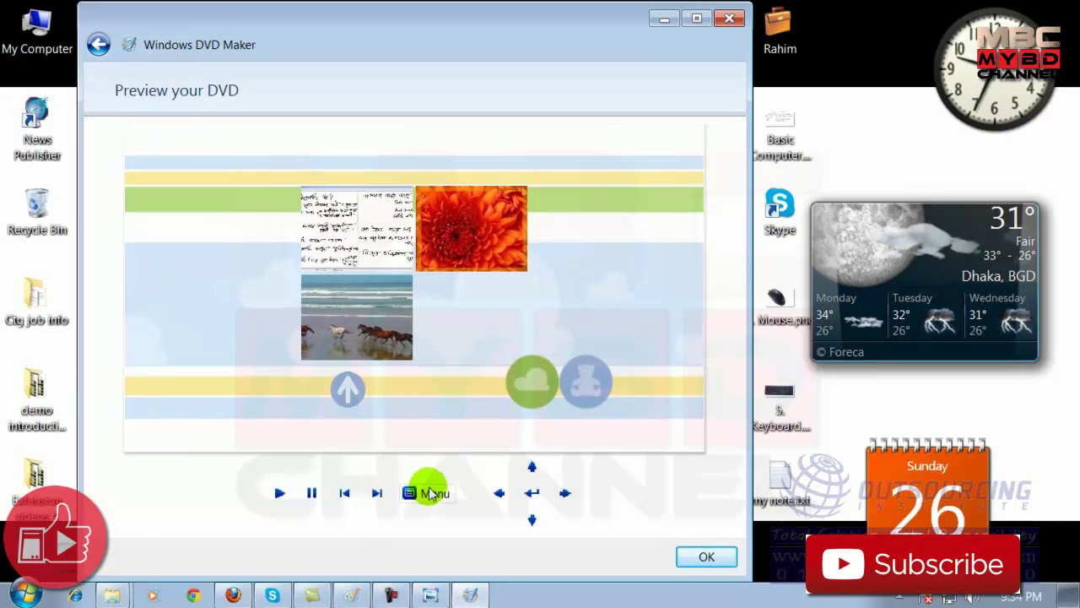
pyautogui.click(701, 558)
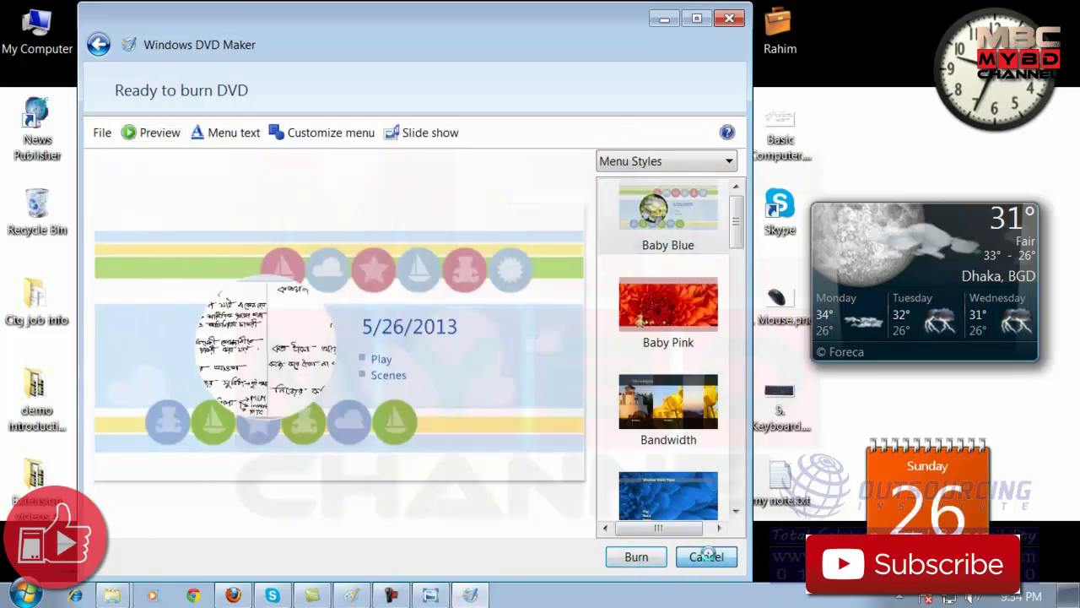
# Dismiss the project save dialog and exit Windows DVD Maker without saving the project
pyautogui.click(707, 559)
pyautogui.click(548, 317)
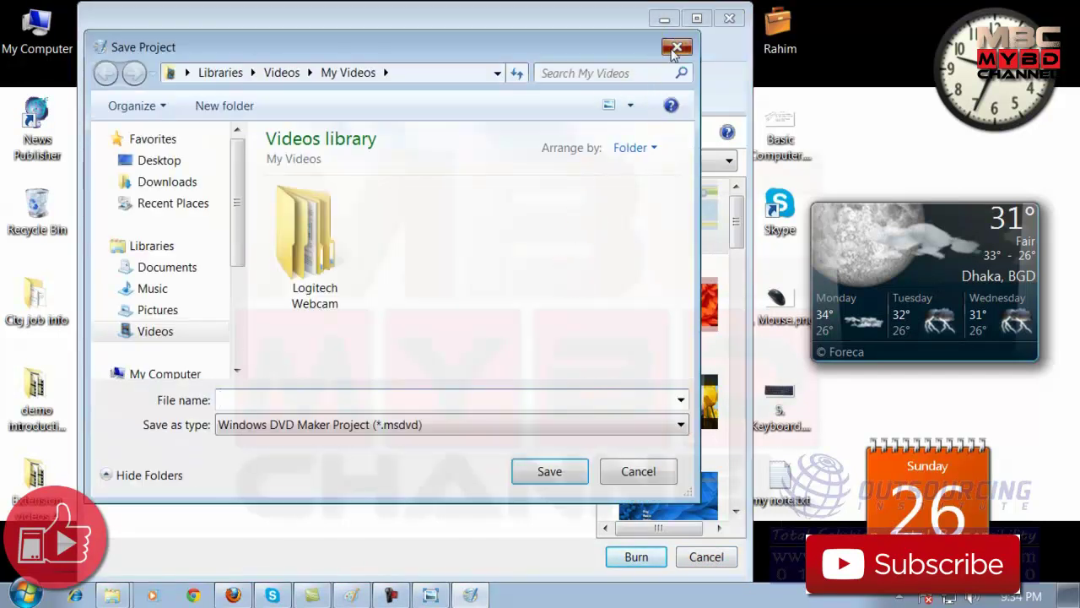
pyautogui.click(677, 48)
pyautogui.click(730, 18)
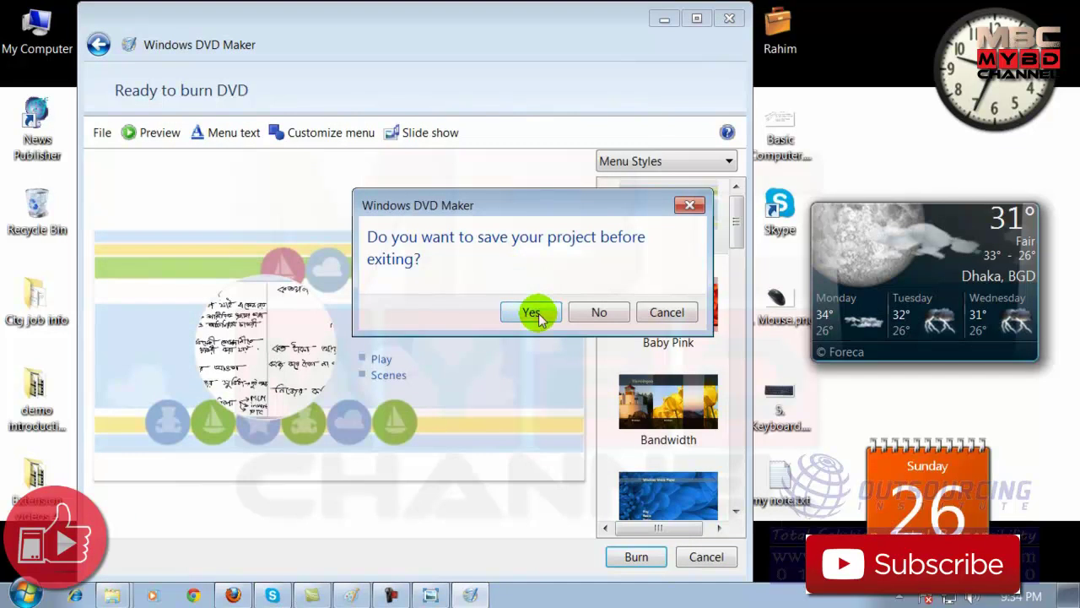
pyautogui.click(535, 312)
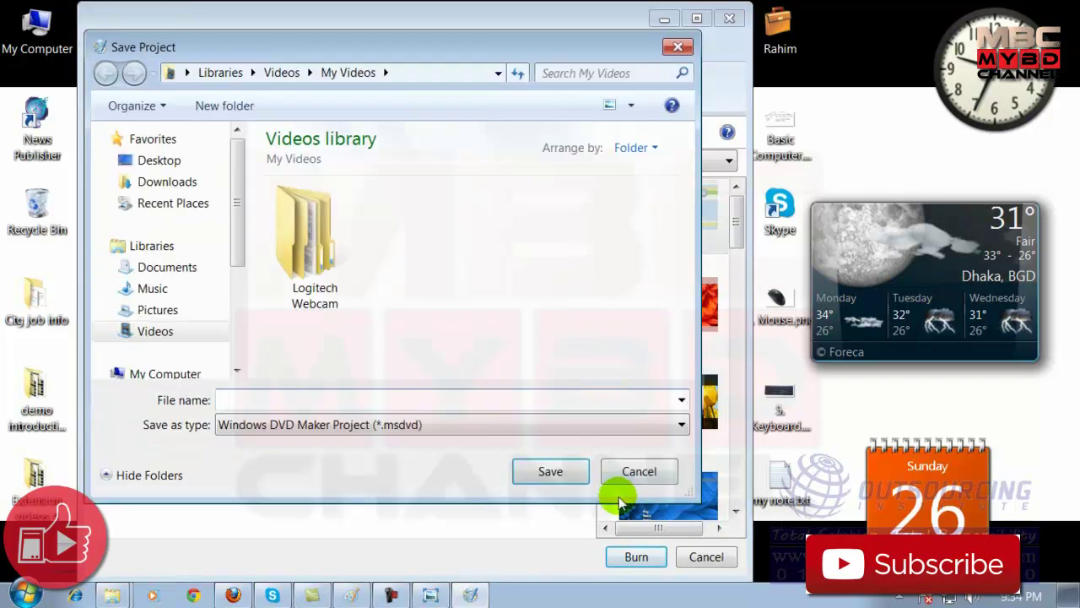
pyautogui.click(635, 470)
pyautogui.click(729, 18)
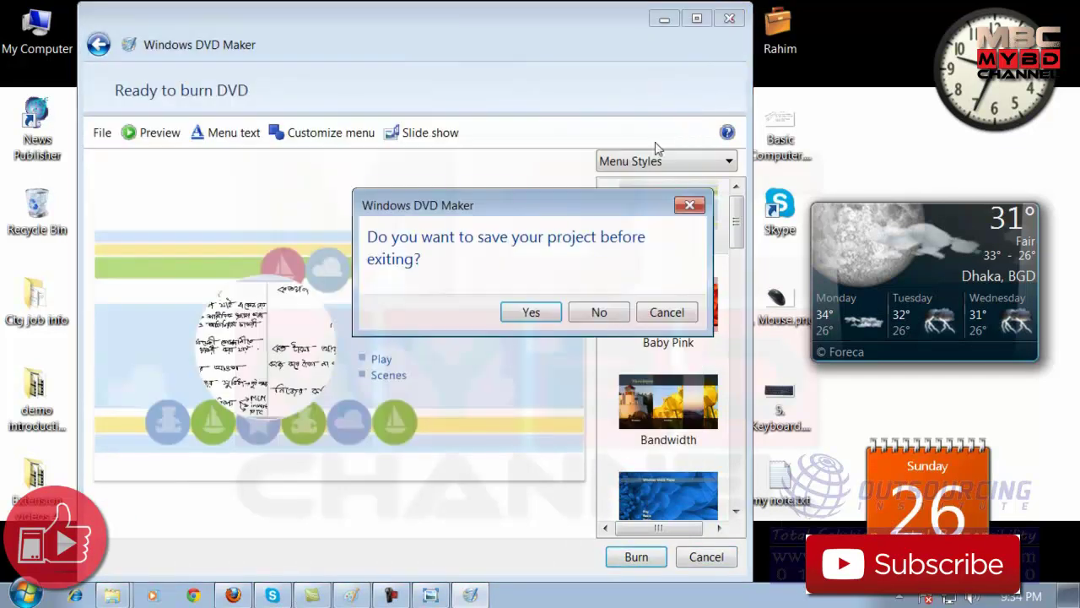
pyautogui.click(601, 312)
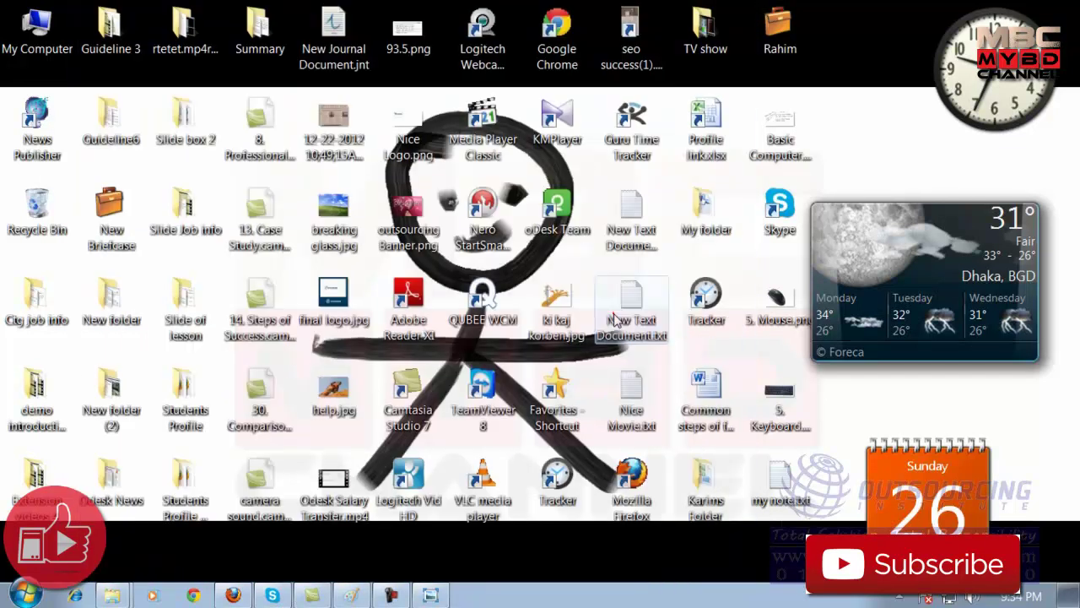
# Open Windows Fax and Scan from the Start menu's full program list
pyautogui.click(25, 594)
pyautogui.click(91, 507)
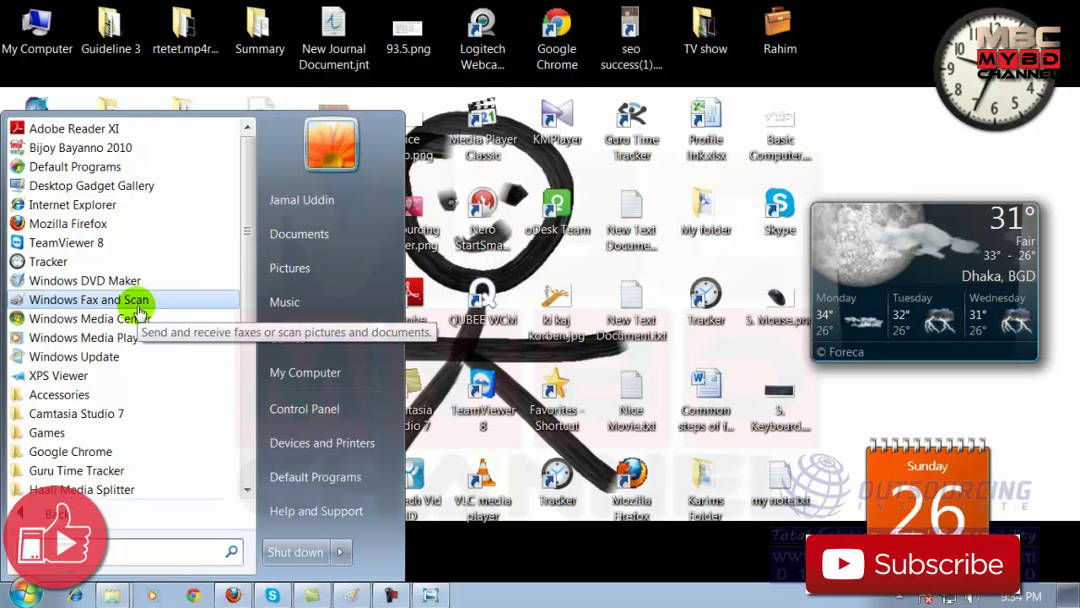
pyautogui.press('Escape')
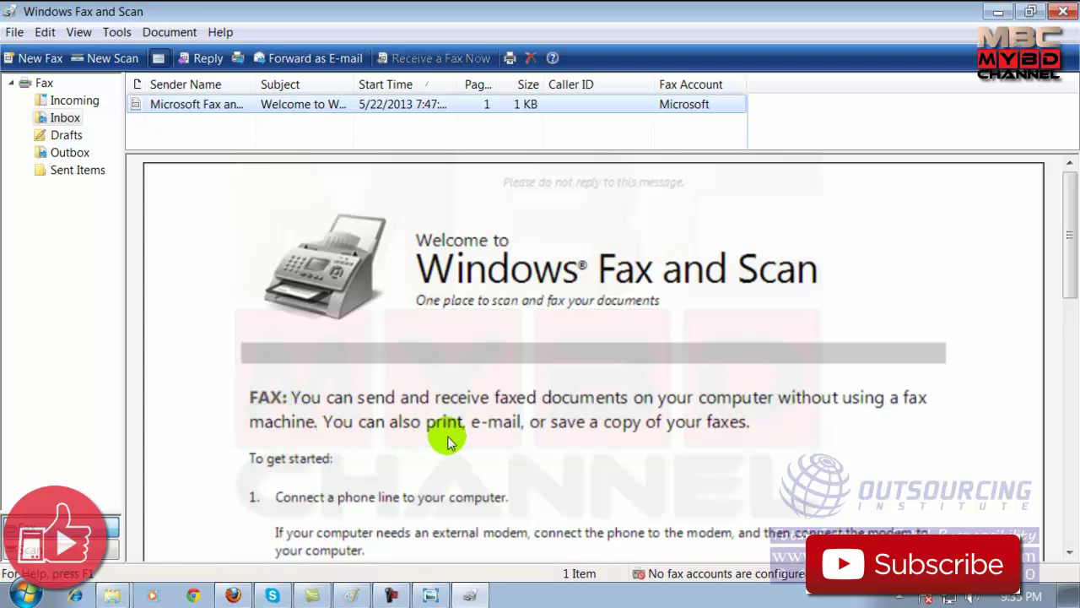
# Read through the welcome fax's faxing and scanning instructions, and close Windows Fax and Scan
pyautogui.moveTo(1068, 228); pyautogui.dragTo(1070, 372)
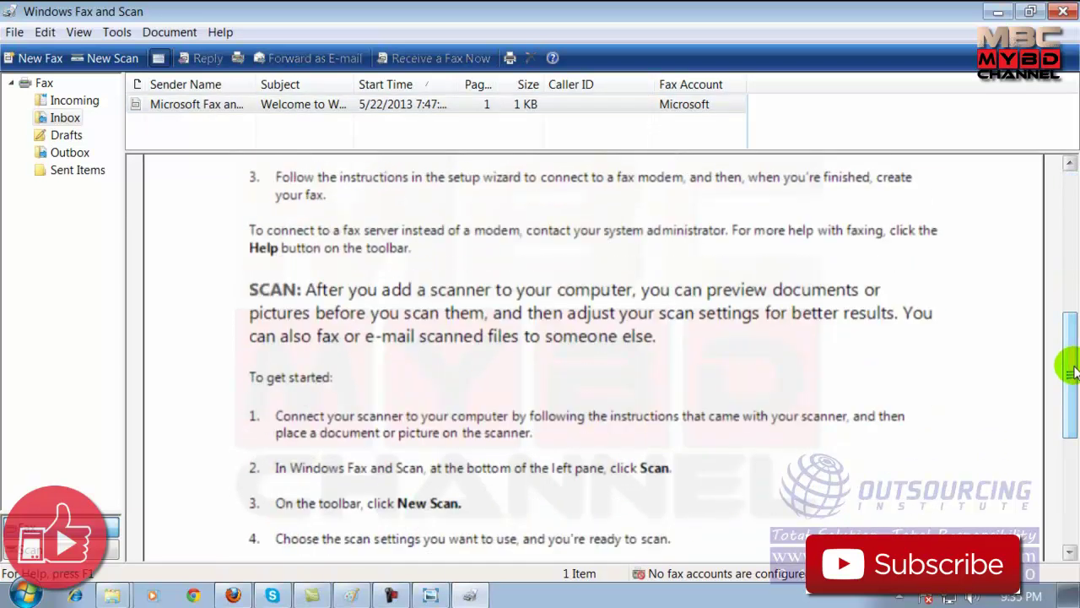
pyautogui.moveTo(1071, 371); pyautogui.dragTo(1070, 220)
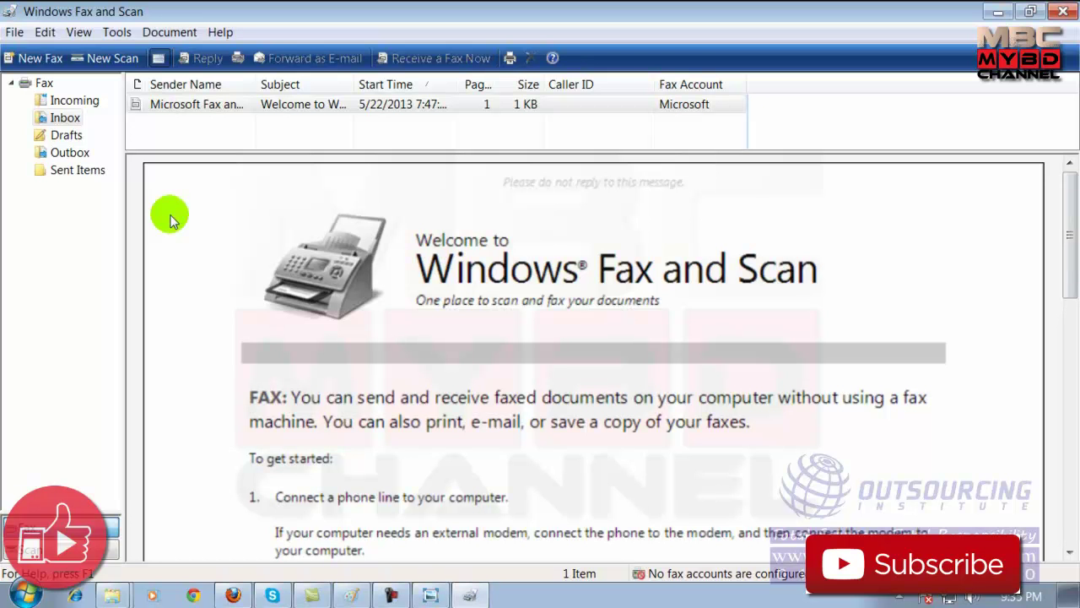
pyautogui.moveTo(1074, 230); pyautogui.dragTo(1069, 204)
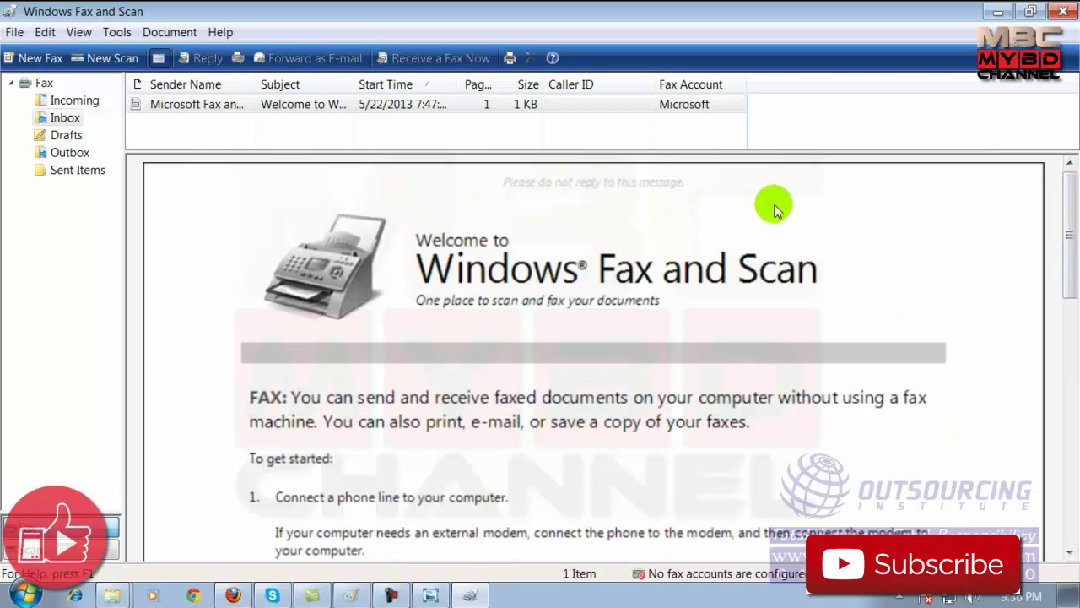
pyautogui.click(1057, 11)
# Look through the full list of installed programs in the Start menu and close the menu
pyautogui.click(26, 594)
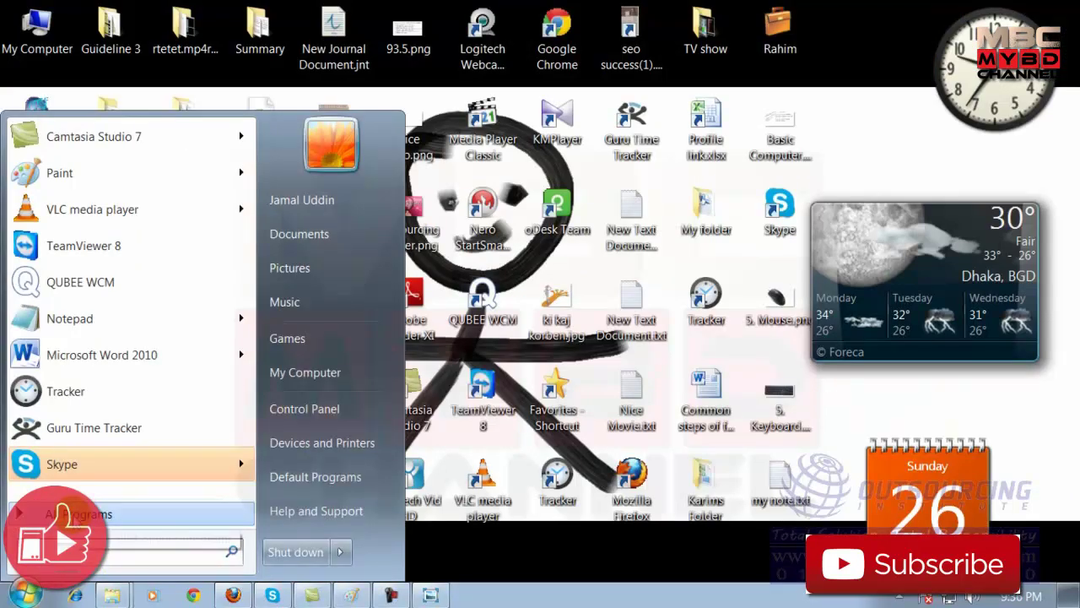
pyautogui.click(79, 514)
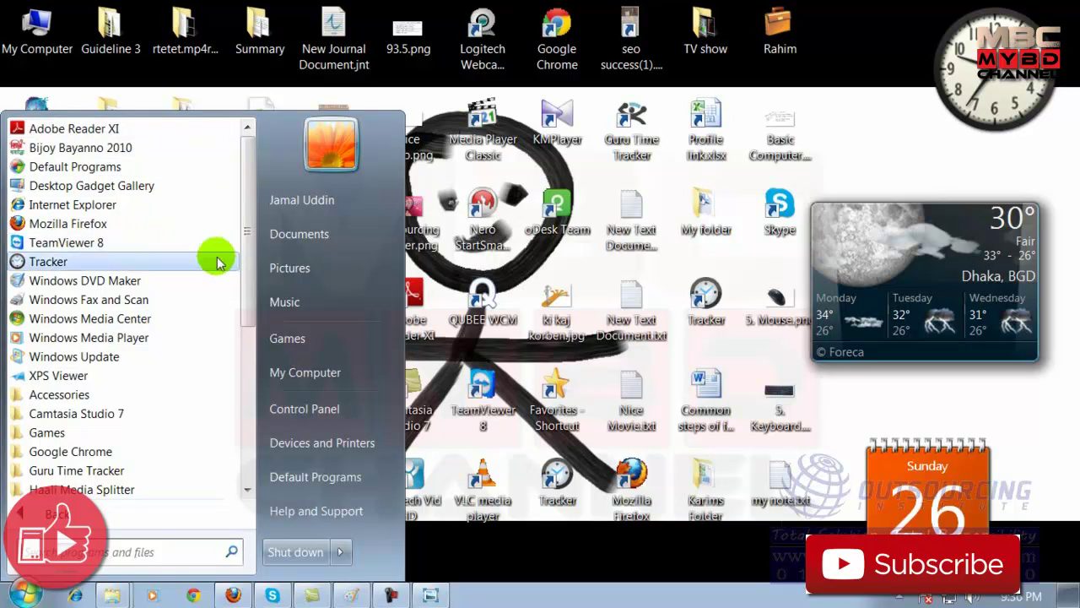
pyautogui.moveTo(250, 228); pyautogui.dragTo(242, 330)
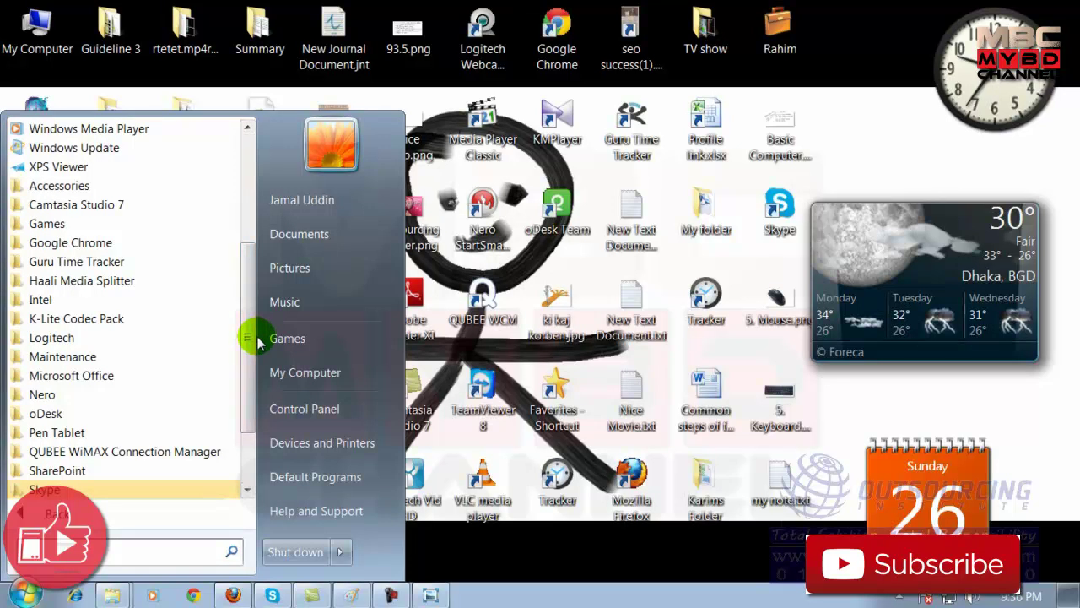
pyautogui.click(28, 595)
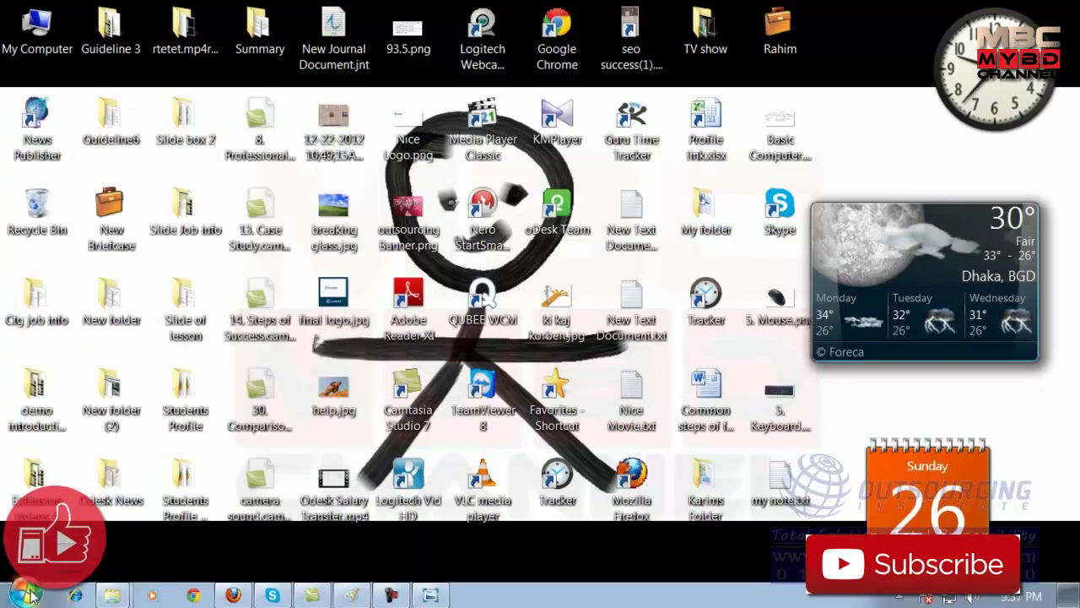
# Launch Paint from the Start menu
pyautogui.click(28, 595)
pyautogui.moveTo(140, 169)
pyautogui.click(319, 190)
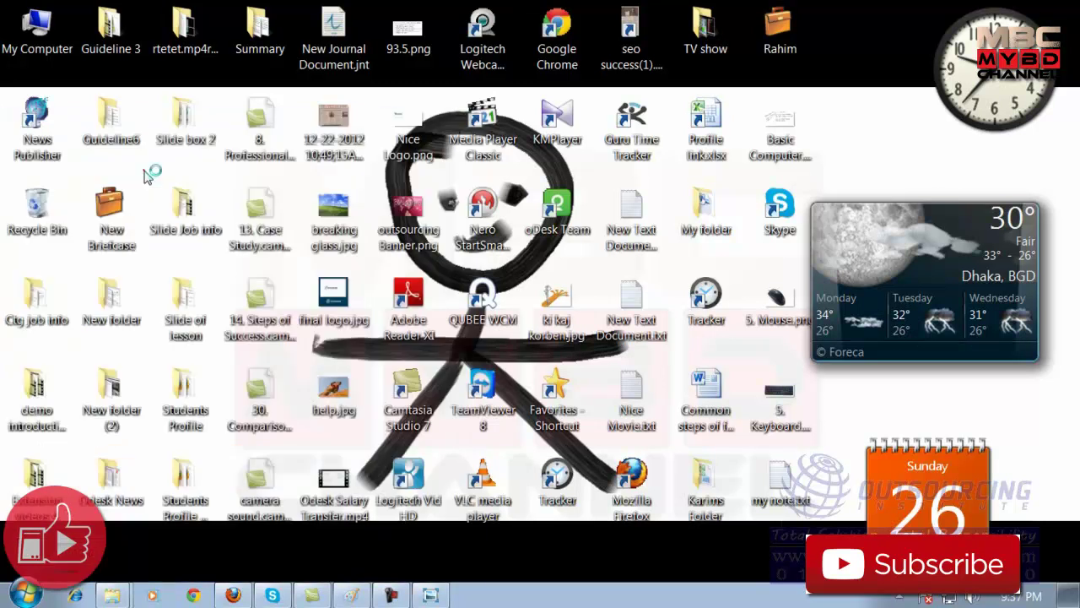